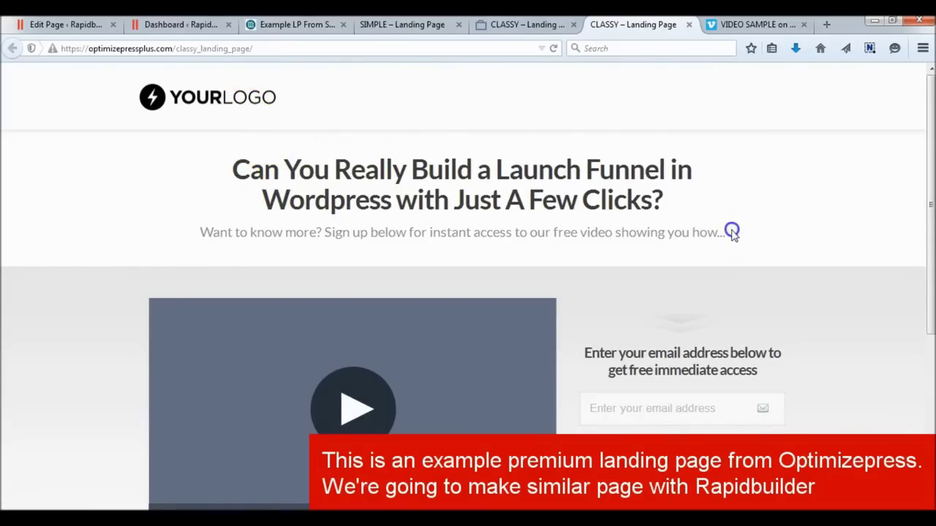
Step: Switch to the Rapidbuilder WordPress dashboard, add a new page and change its editor to WR PageBuilder
{"action": "scroll", "coordinate": [700, 250], "scroll_direction": "down", "scroll_amount": 3}
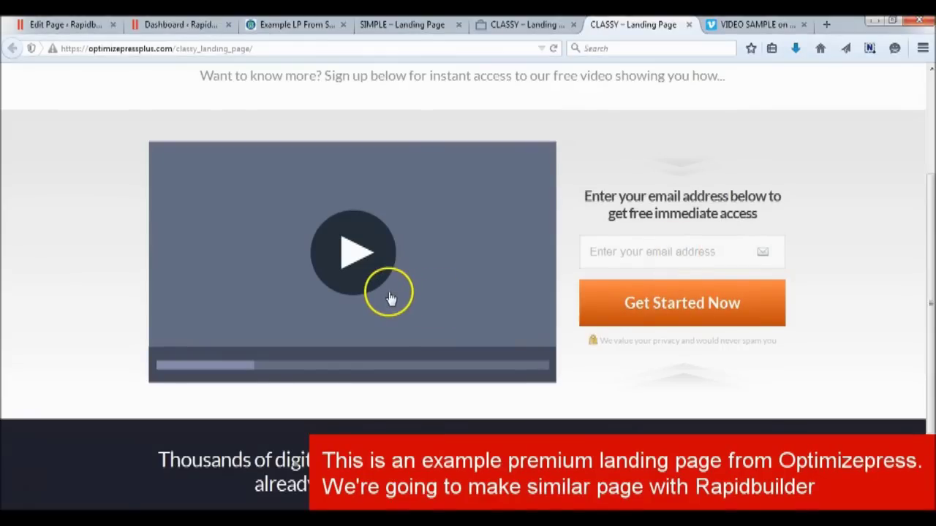
{"action": "scroll", "coordinate": [391, 299], "scroll_direction": "up", "scroll_amount": 3}
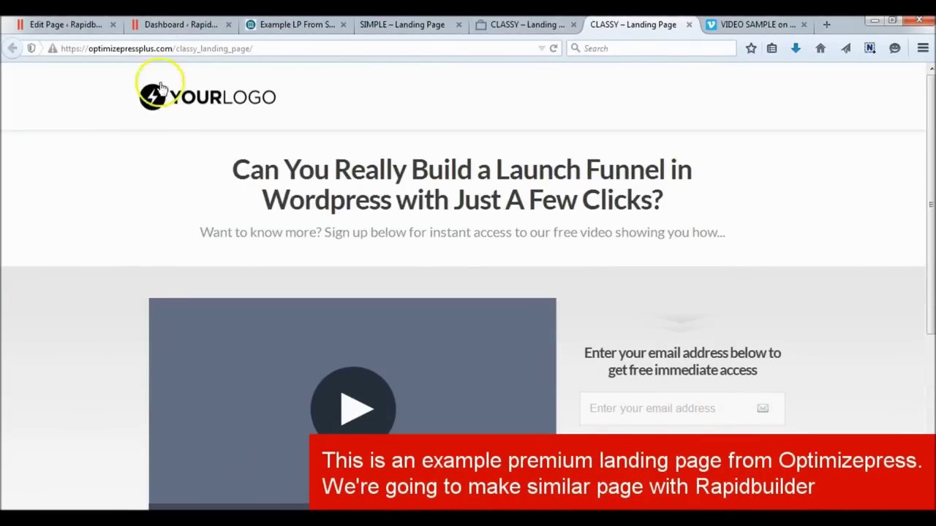
{"action": "left_click", "coordinate": [181, 26]}
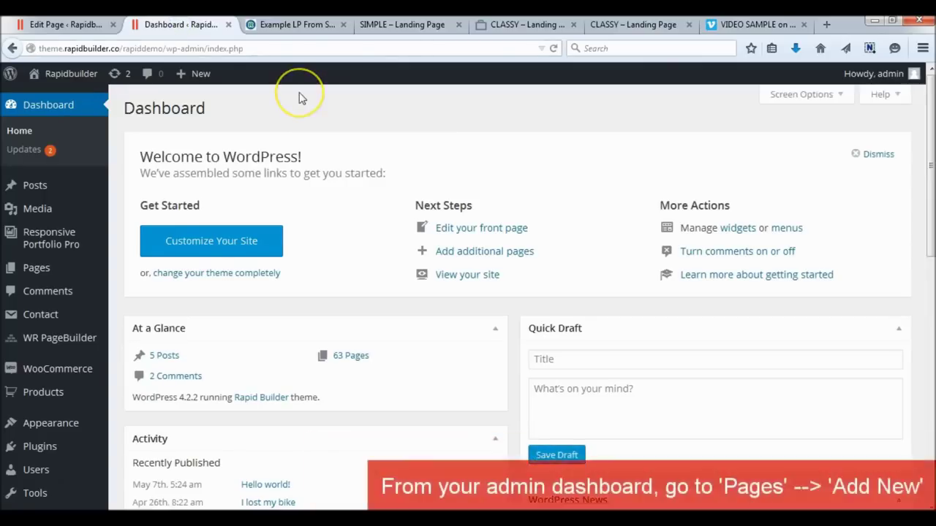
{"action": "mouse_move", "coordinate": [58, 267]}
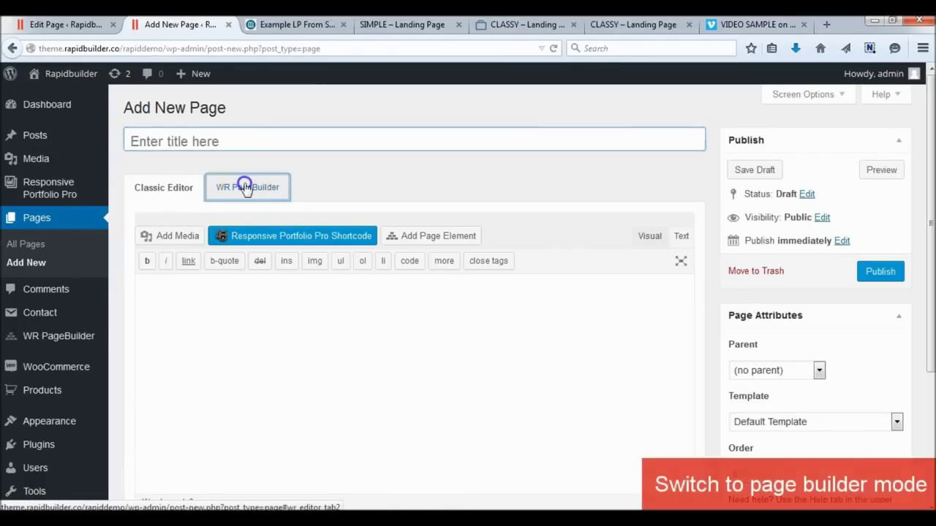
{"action": "left_click", "coordinate": [246, 188]}
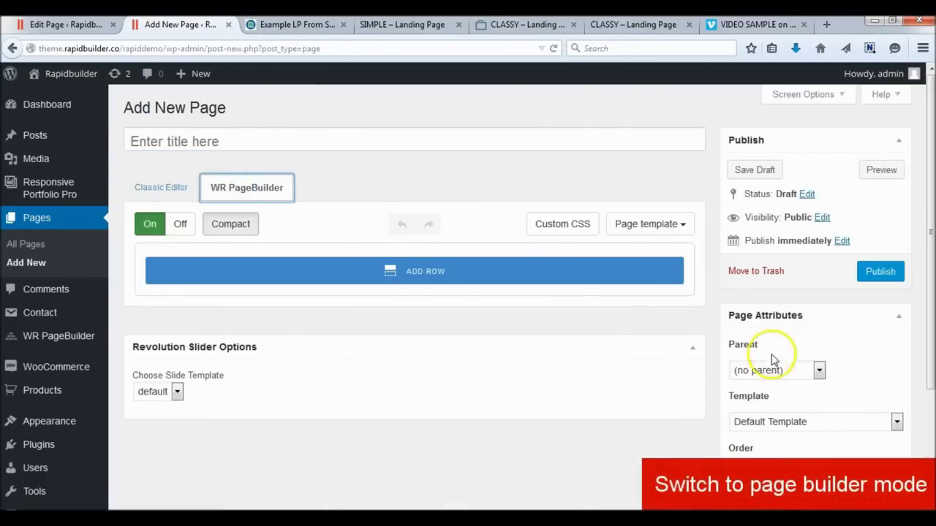
Step: Assign the "Minimal - No Header & Footer" template to the new page and title it "Build LP From Scratch"
{"action": "left_click", "coordinate": [782, 423]}
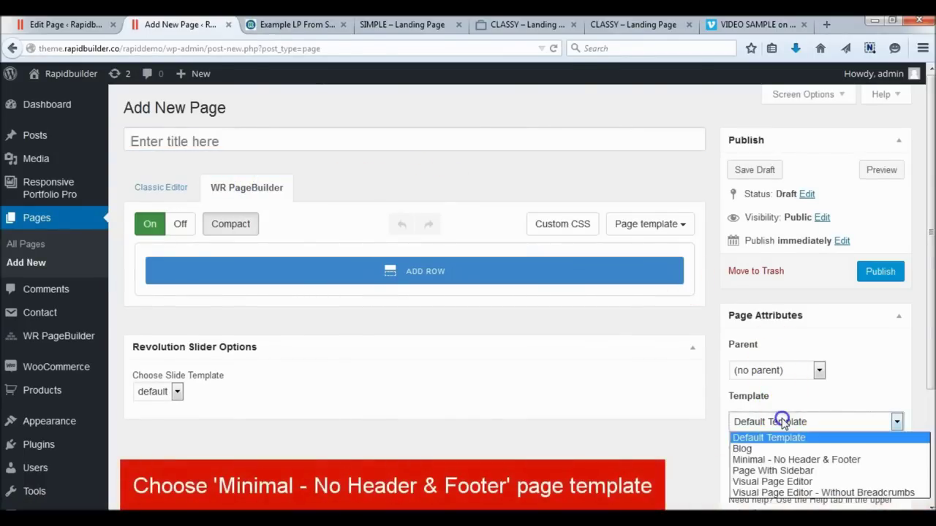
{"action": "left_click", "coordinate": [750, 461]}
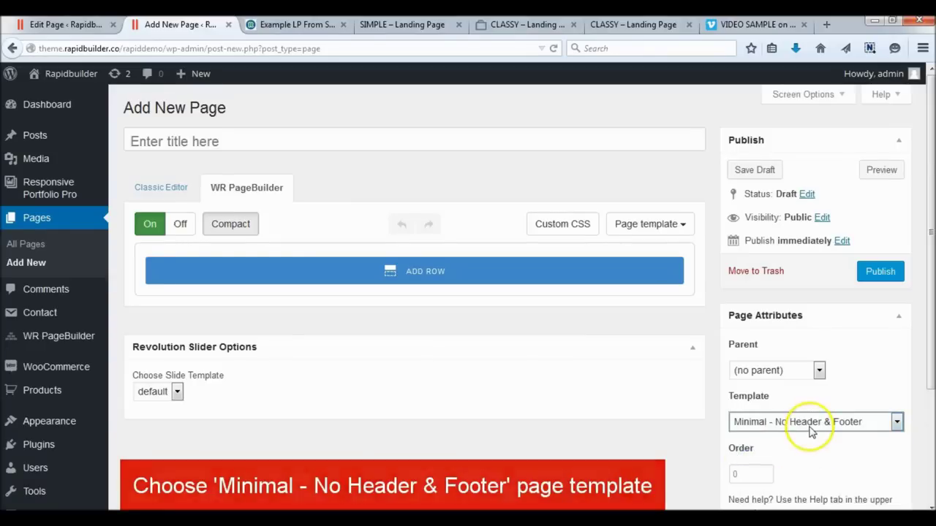
{"action": "left_click", "coordinate": [376, 142]}
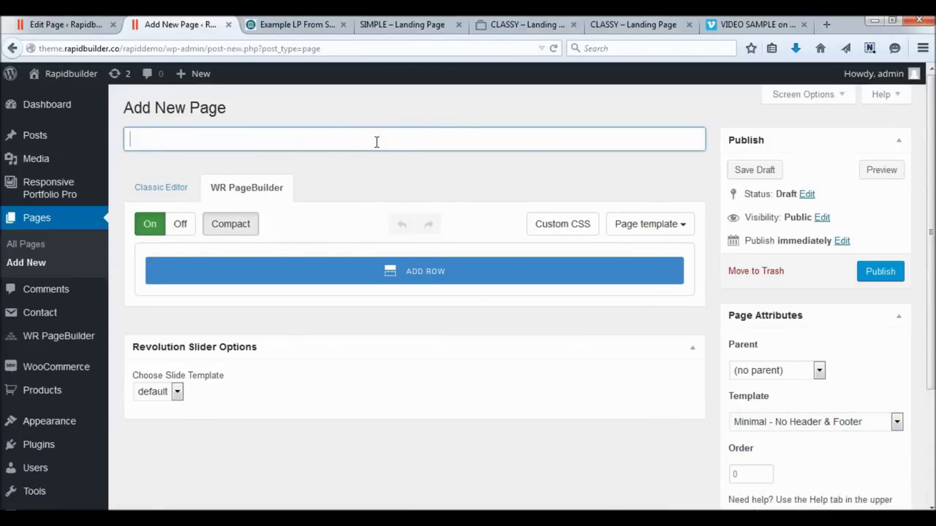
{"action": "type", "text": "Build"}
{"action": "key", "text": "BackSpace"}
{"action": "key", "text": "BackSpace"}
{"action": "key", "text": "BackSpace"}
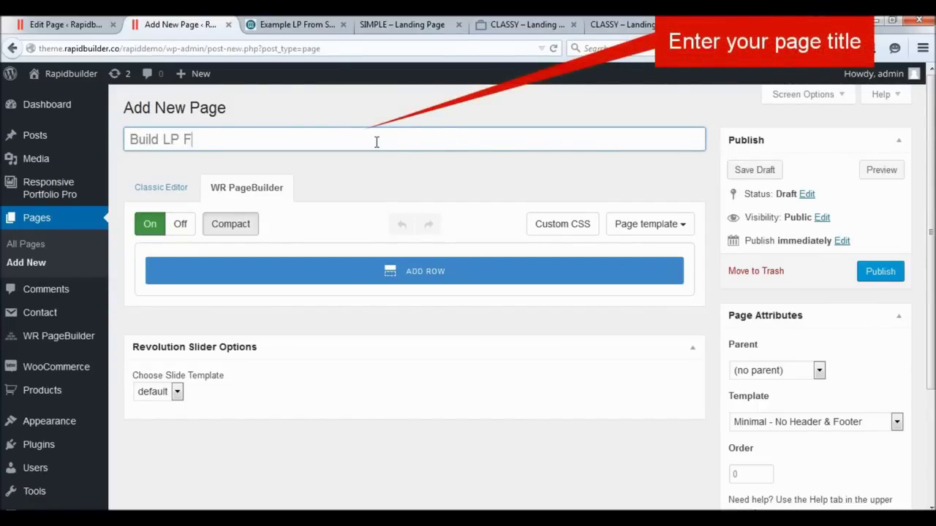
{"action": "type", "text": "ild LP From Scratch"}
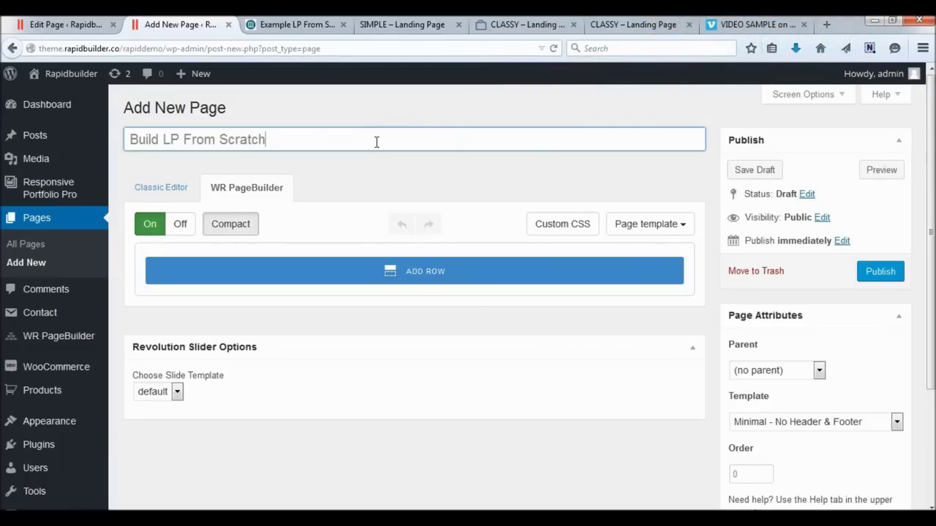
Step: Add a row to the page containing an Image element with the element title "logo"
{"action": "left_click", "coordinate": [373, 272]}
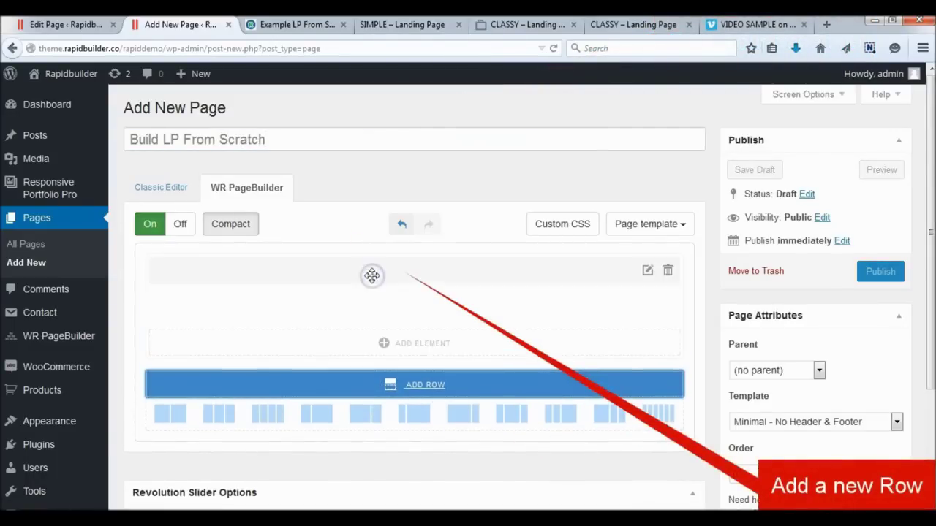
{"action": "left_click", "coordinate": [399, 344]}
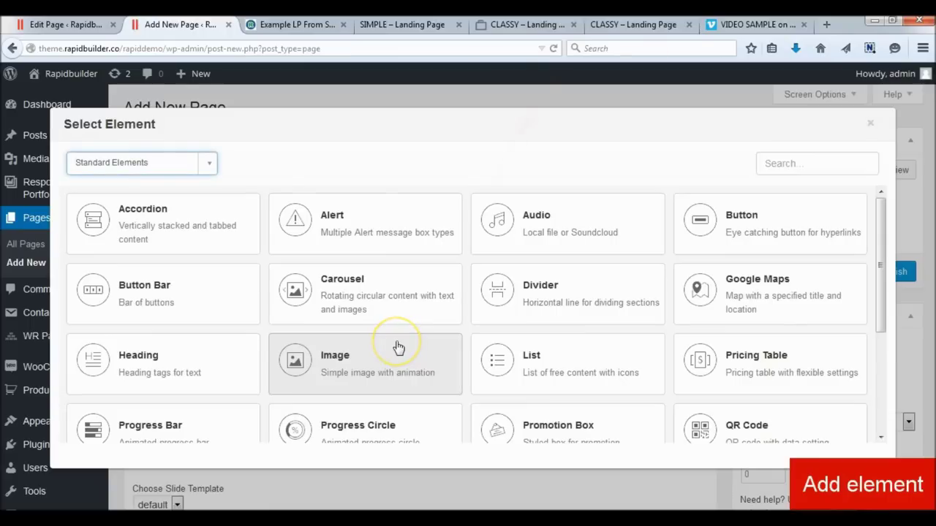
{"action": "left_click", "coordinate": [359, 359]}
{"action": "left_click", "coordinate": [231, 196]}
{"action": "type", "text": "logo"}
Step: Upload sample-logo-black.png as the logo element's image file, insert it and save the element
{"action": "left_click", "coordinate": [241, 231]}
{"action": "left_click", "coordinate": [417, 235]}
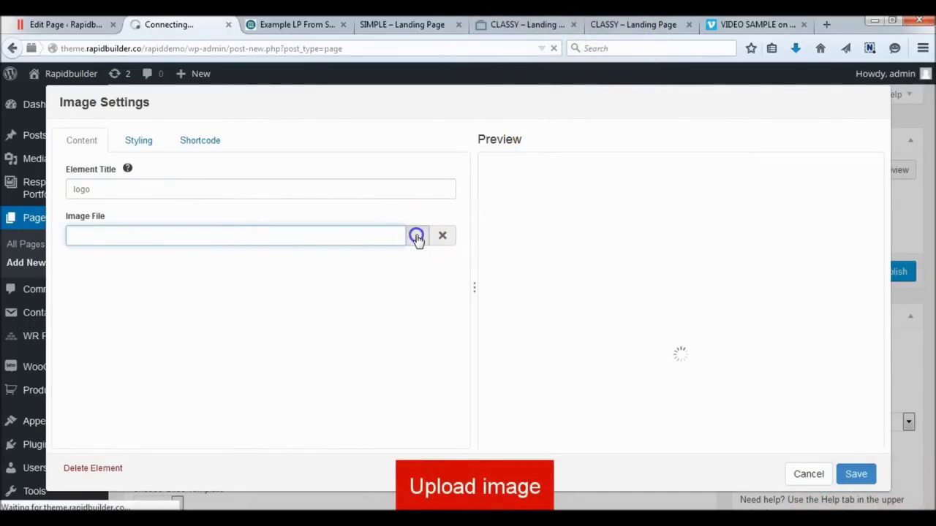
{"action": "left_click", "coordinate": [208, 129]}
{"action": "left_click", "coordinate": [521, 306]}
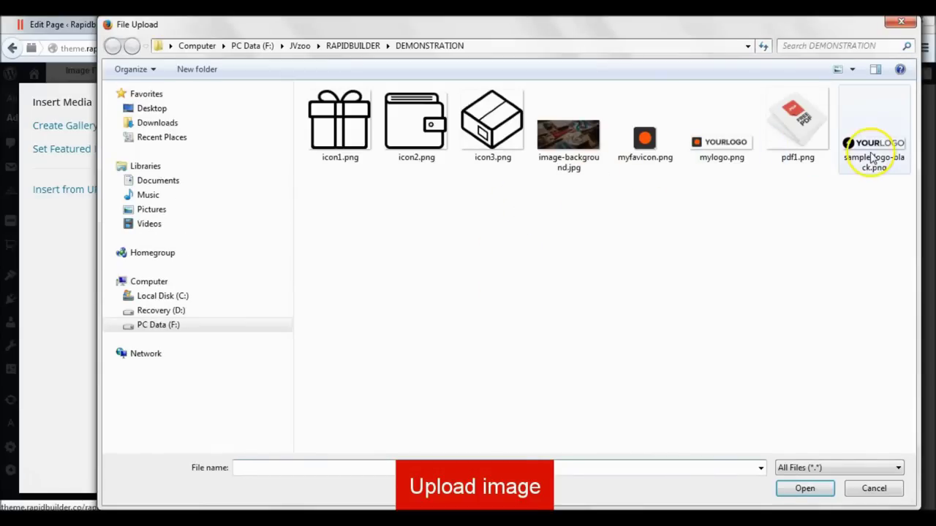
{"action": "left_click", "coordinate": [872, 155]}
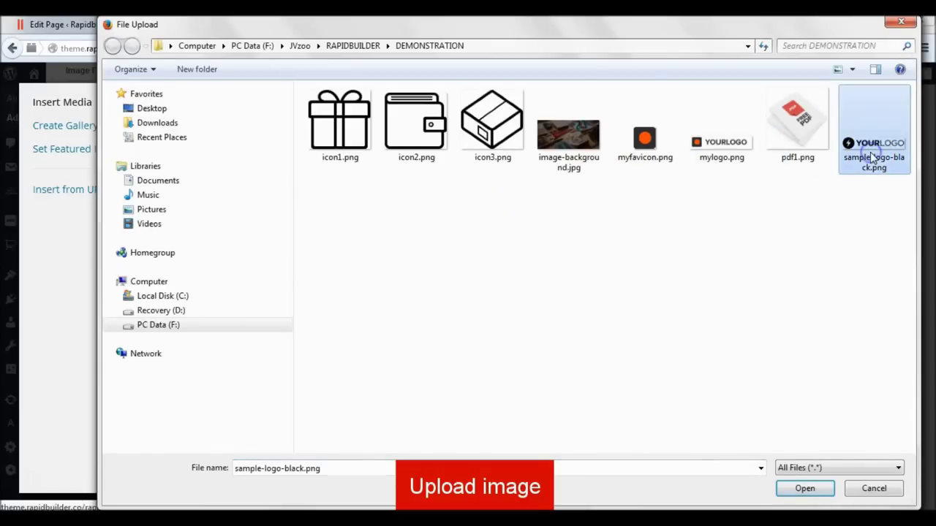
{"action": "left_click", "coordinate": [804, 489]}
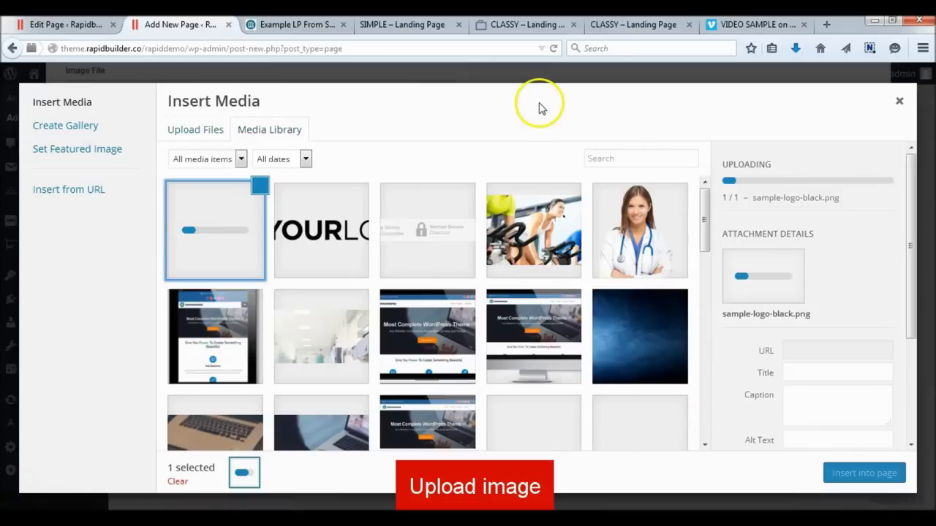
{"action": "scroll", "coordinate": [760, 333], "scroll_direction": "up", "scroll_amount": 3}
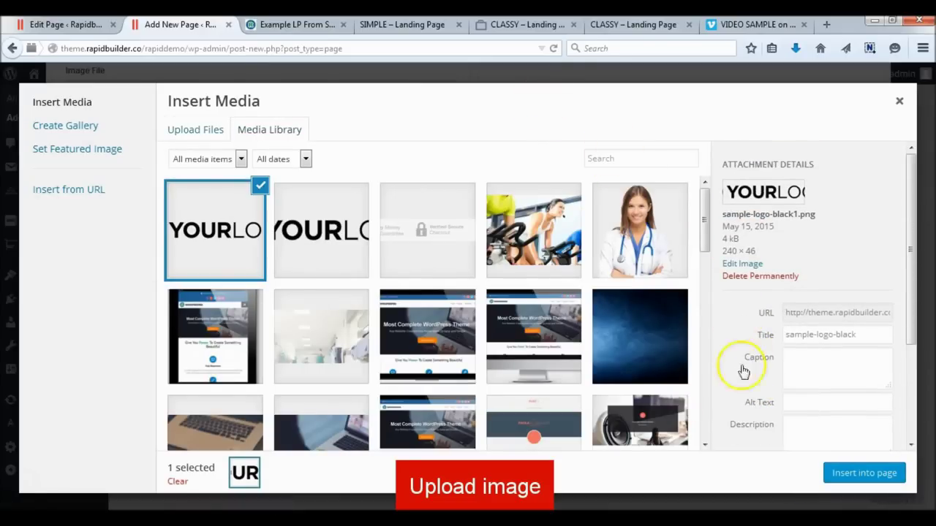
{"action": "left_click", "coordinate": [835, 474]}
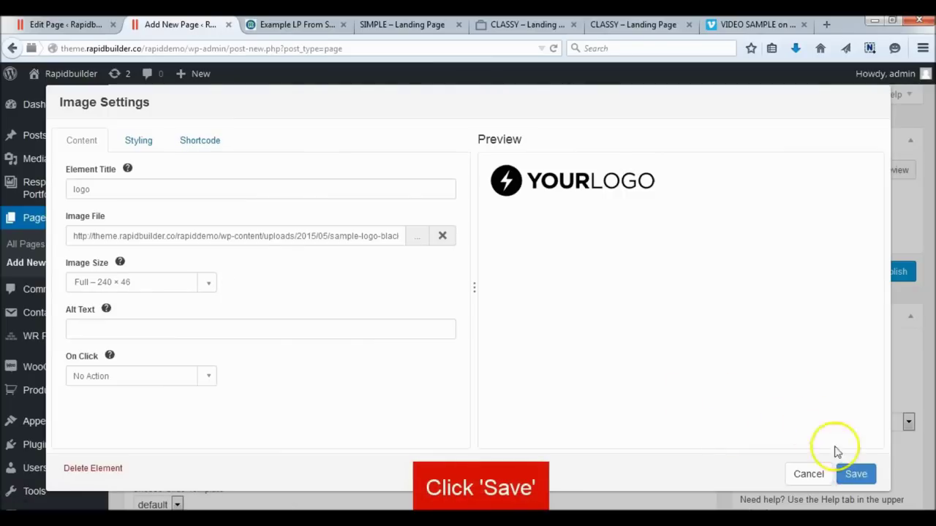
{"action": "left_click", "coordinate": [859, 475]}
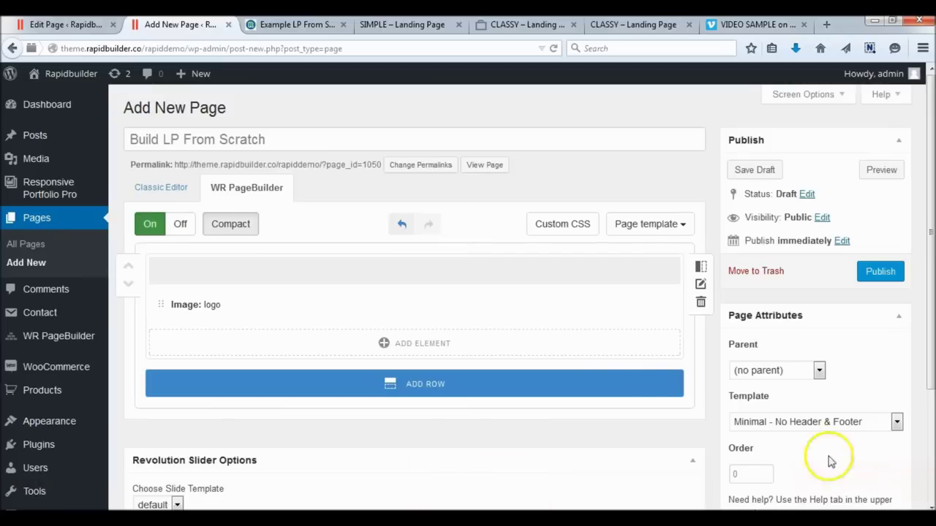
Step: Add a second row below the logo containing a Heading element with the element title "heading"
{"action": "scroll", "coordinate": [522, 319], "scroll_direction": "down", "scroll_amount": 3}
{"action": "left_click", "coordinate": [372, 243]}
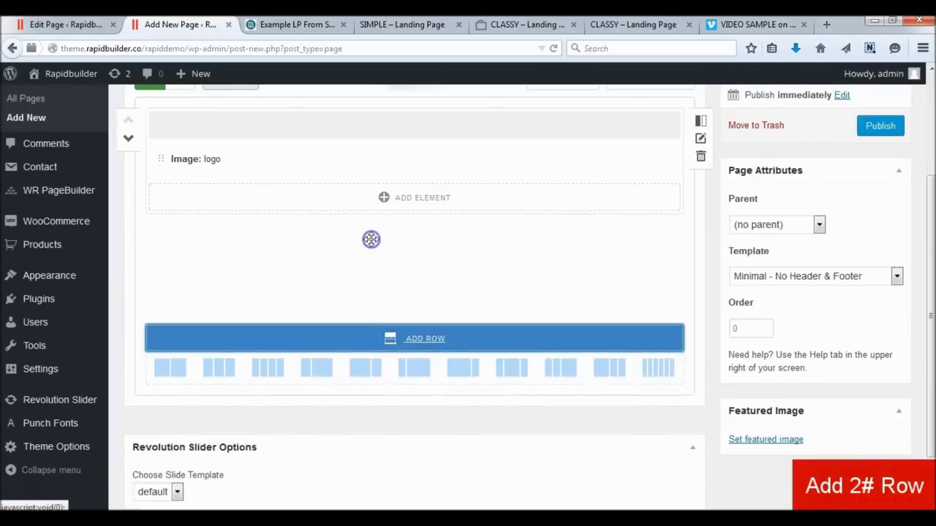
{"action": "left_click", "coordinate": [381, 316]}
{"action": "left_click", "coordinate": [173, 361]}
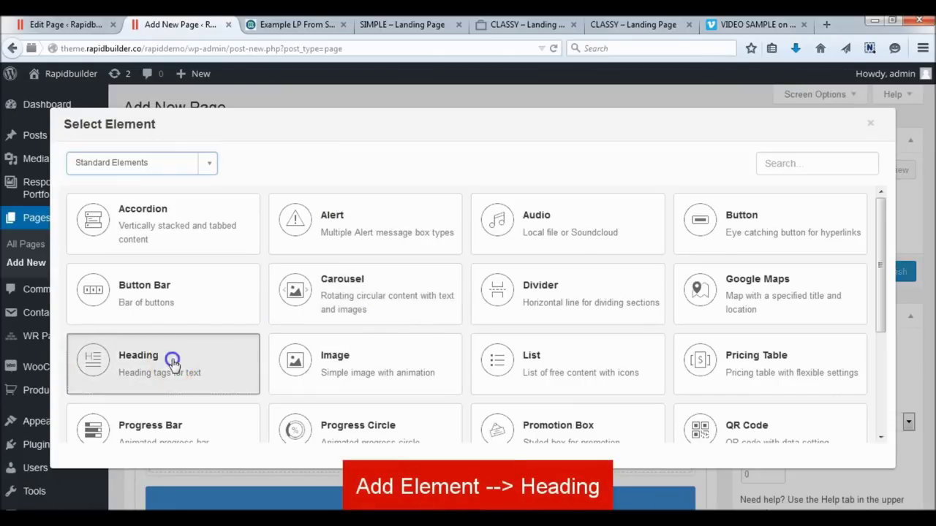
{"action": "left_click", "coordinate": [274, 190]}
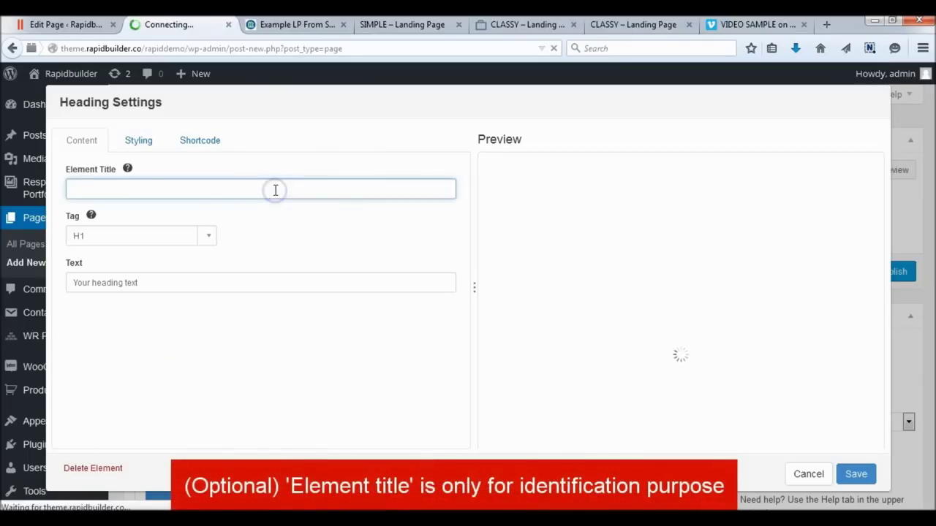
{"action": "type", "text": "heading"}
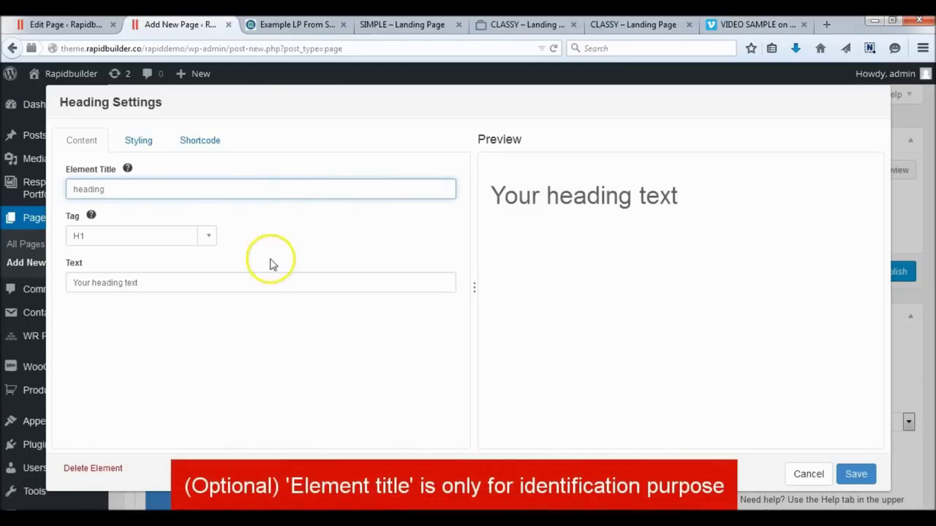
Step: Replace the heading's placeholder text with "Can You Really Build a Launch Funnel in Wordpress with Just A Few Clicks?" copied from the CLASSY example landing page
{"action": "left_click", "coordinate": [253, 282]}
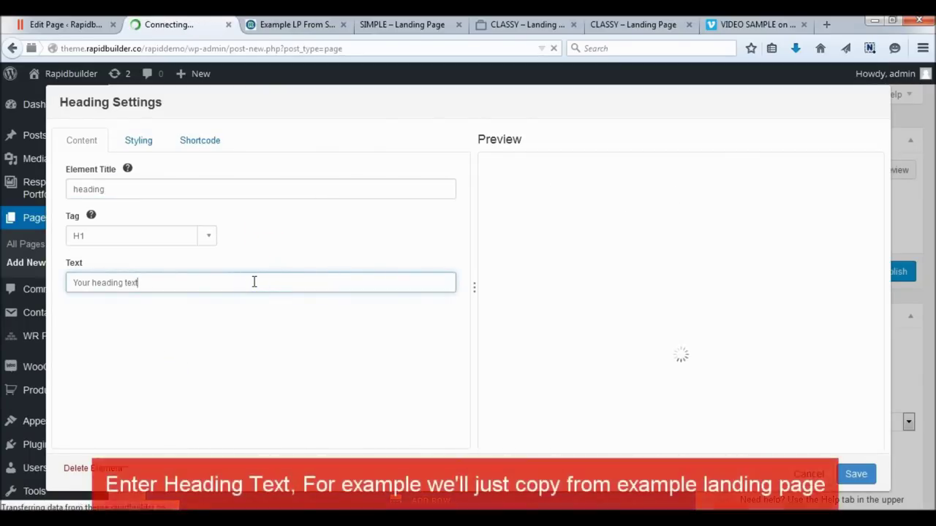
{"action": "key", "text": "ctrl+a"}
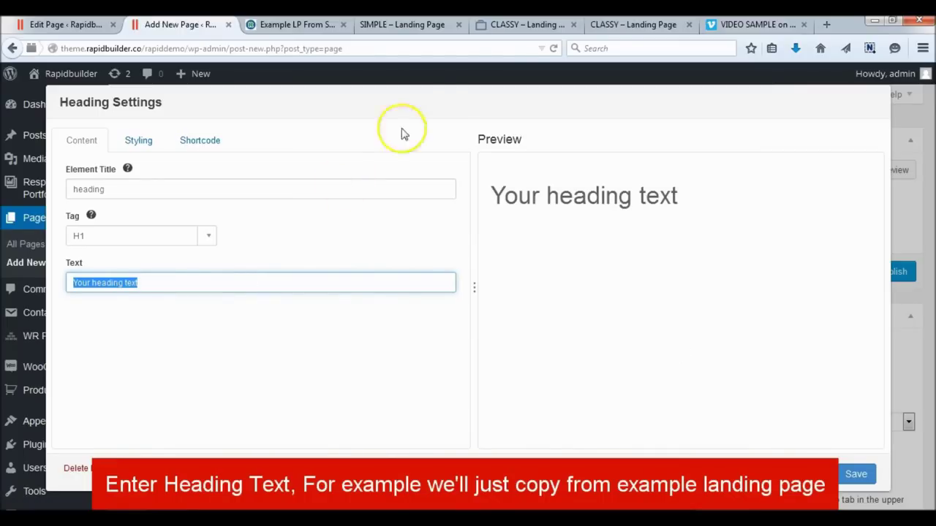
{"action": "left_click", "coordinate": [622, 24]}
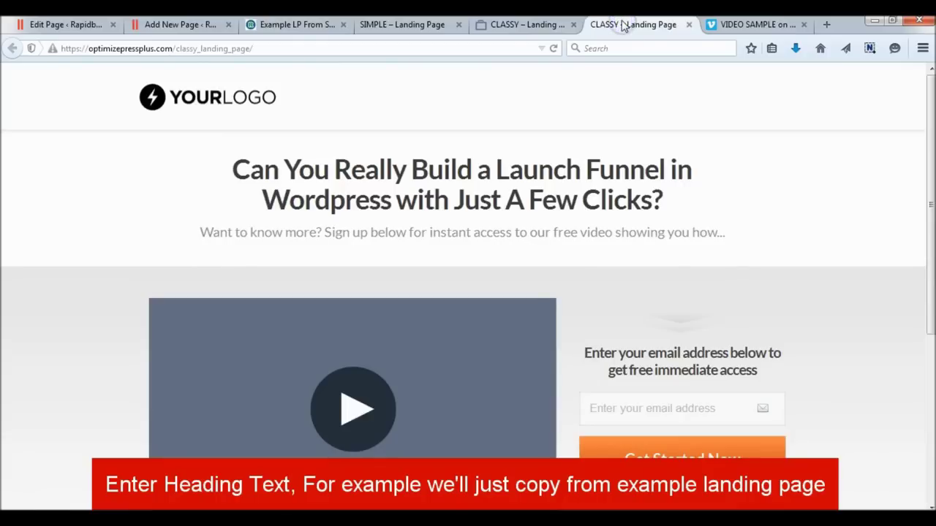
{"action": "left_click_drag", "start_coordinate": [643, 200], "coordinate": [230, 178]}
{"action": "right_click", "coordinate": [370, 192]}
{"action": "left_click", "coordinate": [383, 189]}
{"action": "left_click", "coordinate": [179, 24]}
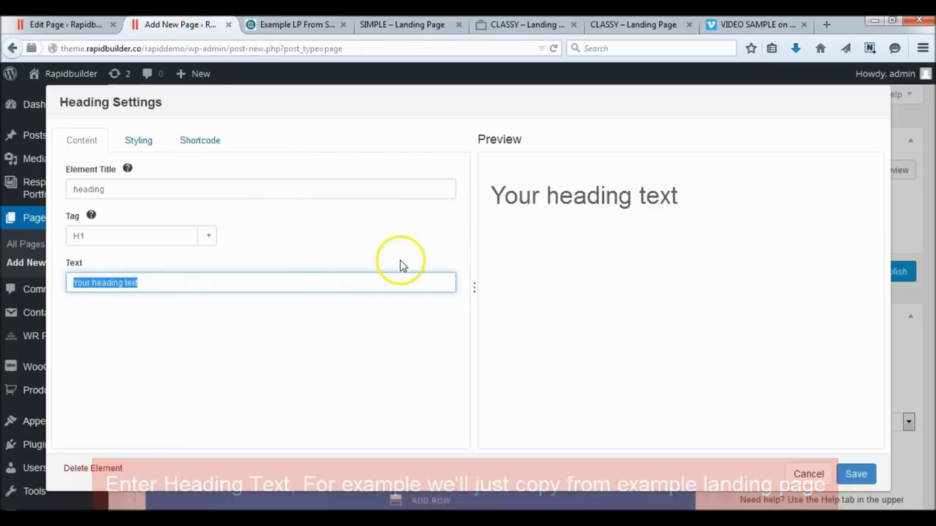
{"action": "key", "text": "ctrl+v"}
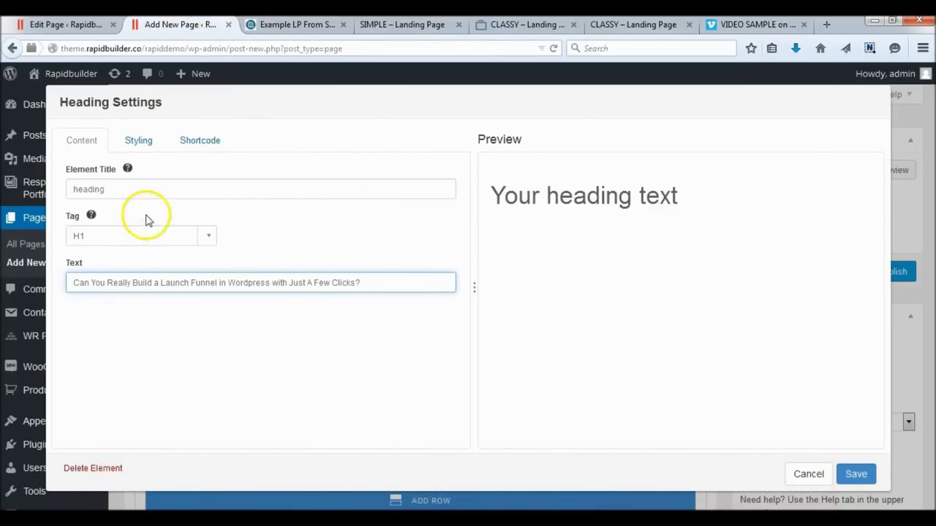
Step: Style the heading with centered alignment and turn off its underline
{"action": "left_click", "coordinate": [138, 139]}
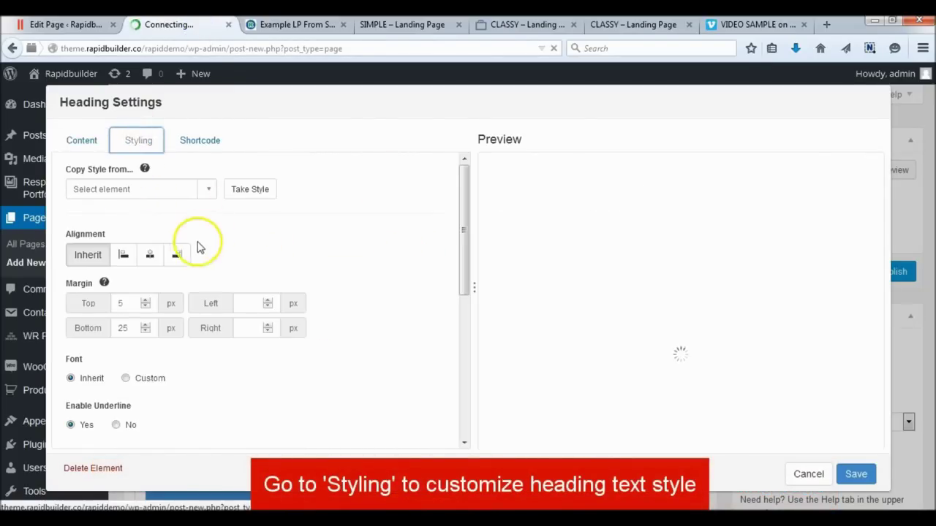
{"action": "left_click", "coordinate": [151, 257]}
{"action": "scroll", "coordinate": [233, 244], "scroll_direction": "down", "scroll_amount": 2}
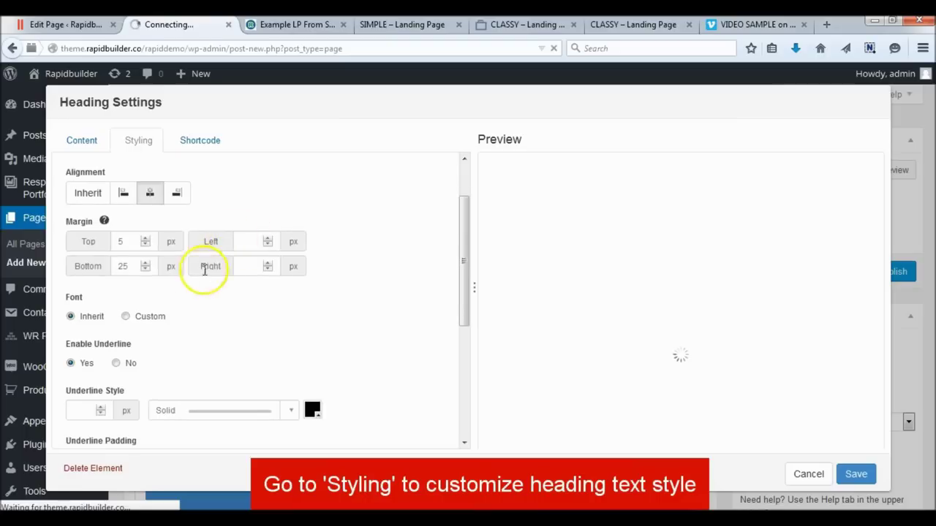
{"action": "scroll", "coordinate": [174, 301], "scroll_direction": "up", "scroll_amount": 1}
{"action": "scroll", "coordinate": [173, 303], "scroll_direction": "down", "scroll_amount": 2}
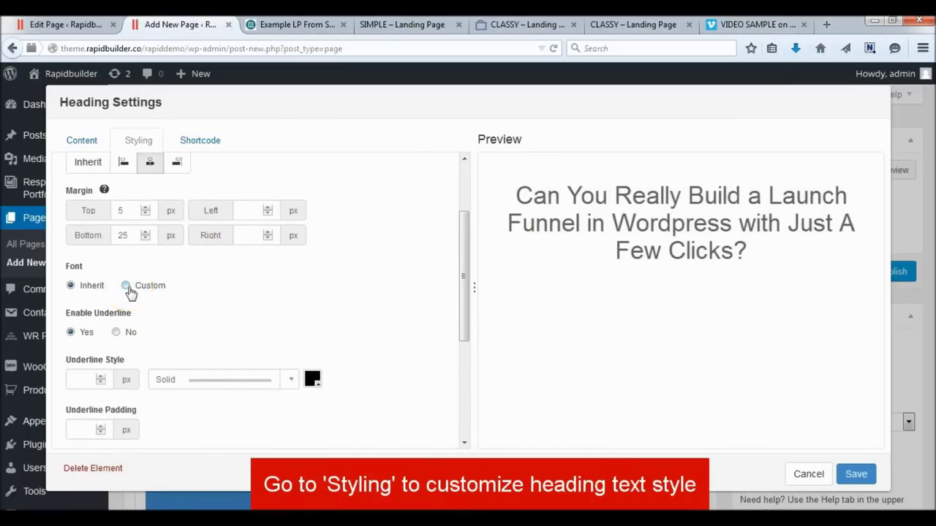
{"action": "left_click", "coordinate": [117, 333]}
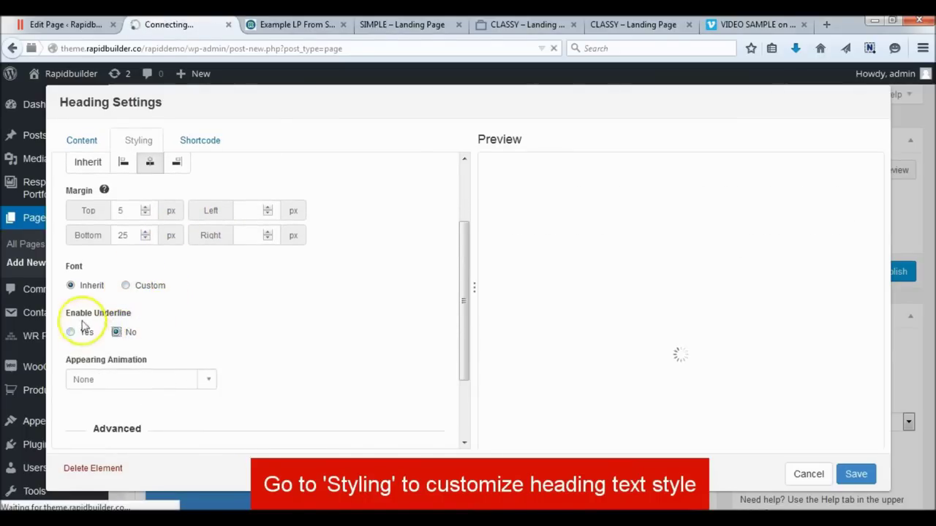
Step: Switch the heading to a custom font and choose Roboto from the Google fonts
{"action": "left_click", "coordinate": [126, 287]}
{"action": "scroll", "coordinate": [150, 296], "scroll_direction": "down", "scroll_amount": 2}
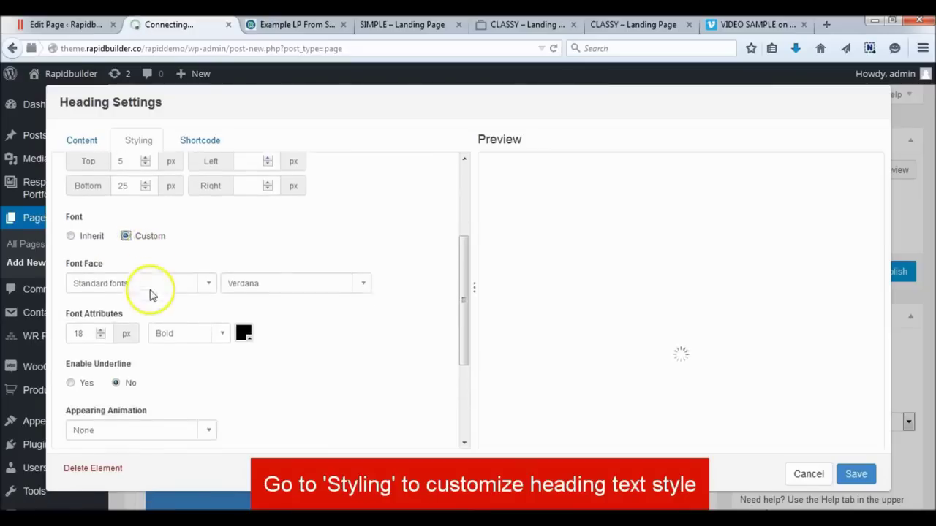
{"action": "left_click", "coordinate": [268, 269]}
{"action": "scroll", "coordinate": [251, 388], "scroll_direction": "down", "scroll_amount": 2}
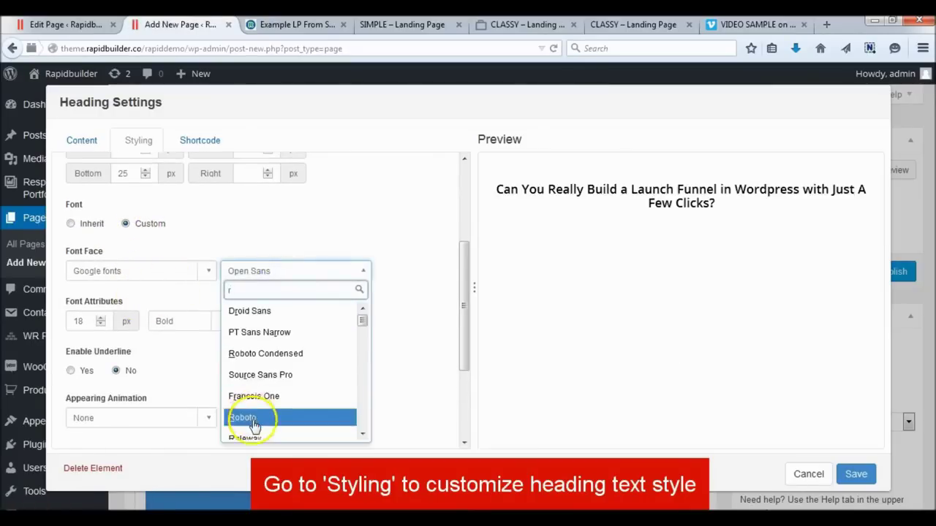
{"action": "left_click", "coordinate": [252, 423]}
Step: Set the main heading's font size to 38 px and save the heading's settings
{"action": "scroll", "coordinate": [252, 422], "scroll_direction": "down", "scroll_amount": 1}
{"action": "left_click", "coordinate": [80, 291]}
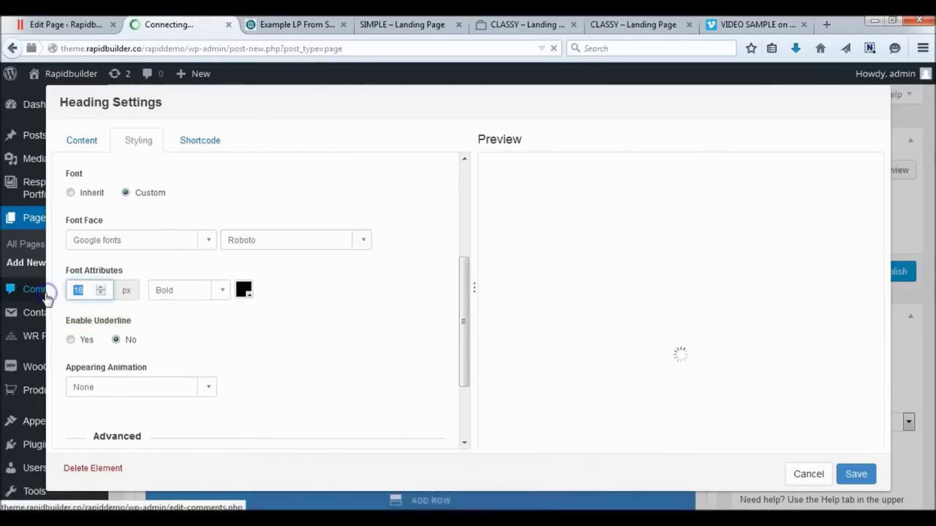
{"action": "left_click", "coordinate": [95, 292]}
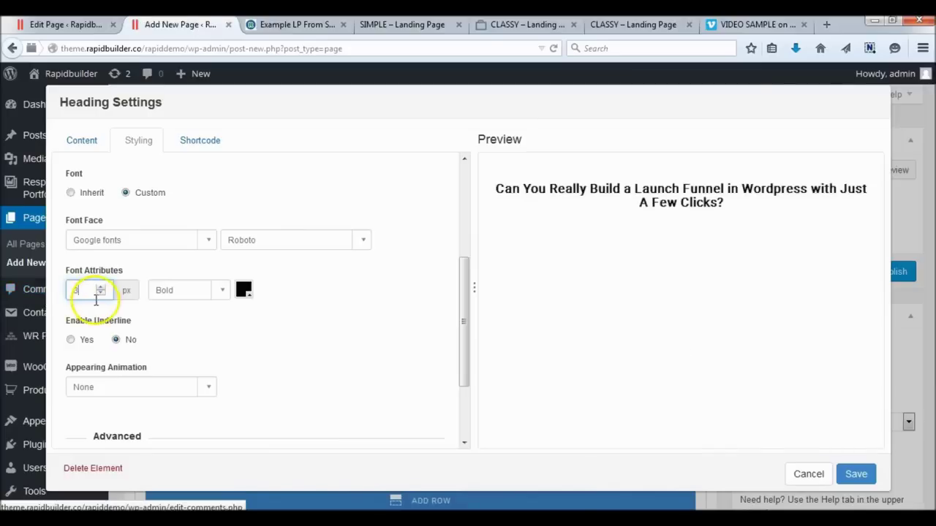
{"action": "left_click", "coordinate": [183, 333]}
{"action": "scroll", "coordinate": [180, 328], "scroll_direction": "up", "scroll_amount": 4}
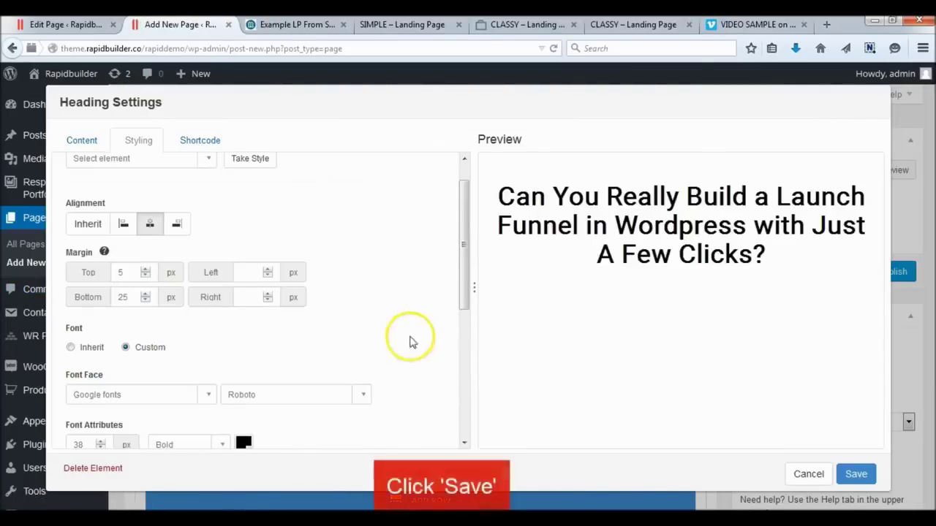
{"action": "left_click", "coordinate": [856, 474]}
Step: Add another Heading element beneath the main heading in the second row
{"action": "scroll", "coordinate": [383, 383], "scroll_direction": "down", "scroll_amount": 2}
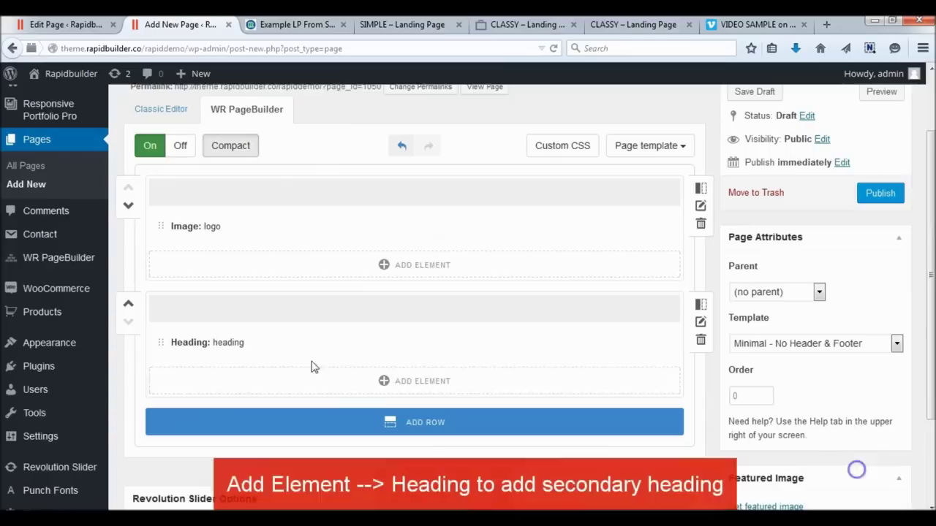
{"action": "left_click", "coordinate": [384, 381]}
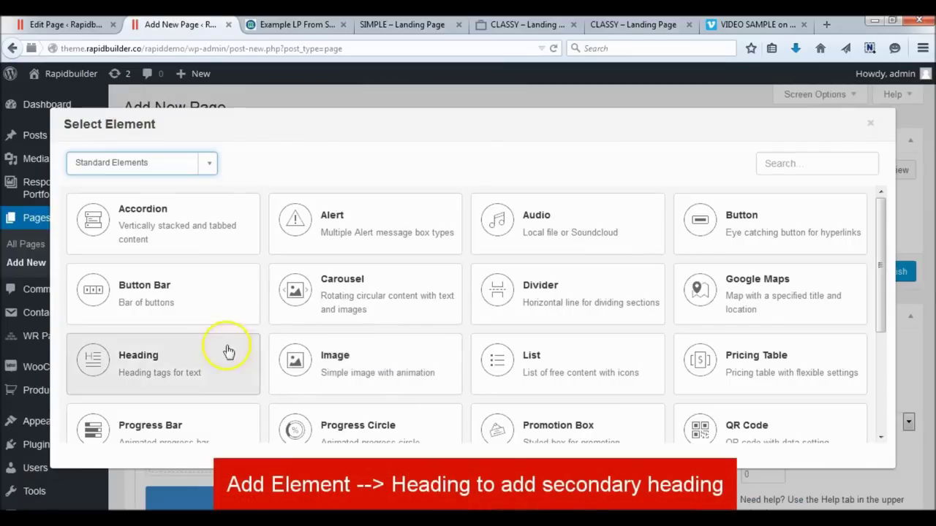
{"action": "left_click", "coordinate": [163, 363]}
Step: Replace the new heading's placeholder with "Want to know more? Sign up below for instant access to our free video showing you how..." copied from the CLASSY example page
{"action": "left_click", "coordinate": [644, 29]}
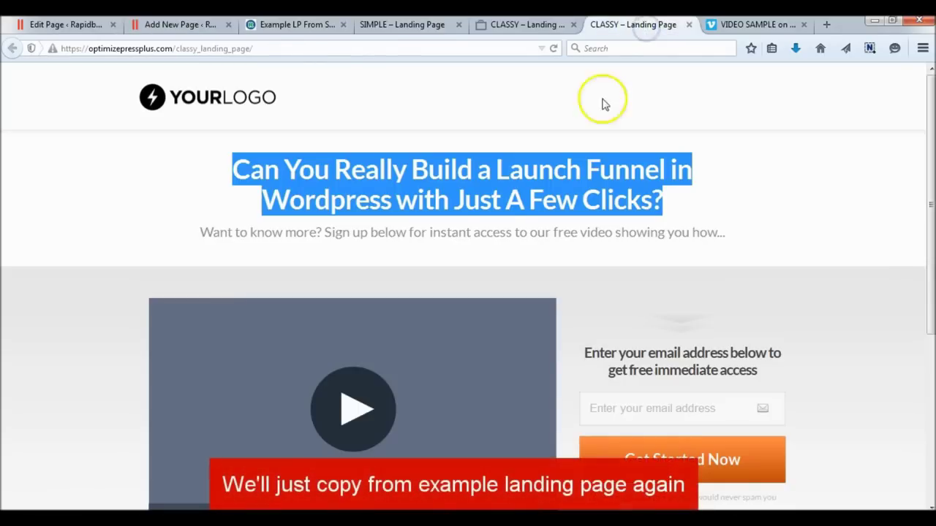
{"action": "left_click", "coordinate": [476, 225]}
{"action": "left_click_drag", "start_coordinate": [201, 232], "coordinate": [678, 237]}
{"action": "right_click", "coordinate": [691, 236]}
{"action": "left_click", "coordinate": [712, 244]}
{"action": "left_click", "coordinate": [144, 226]}
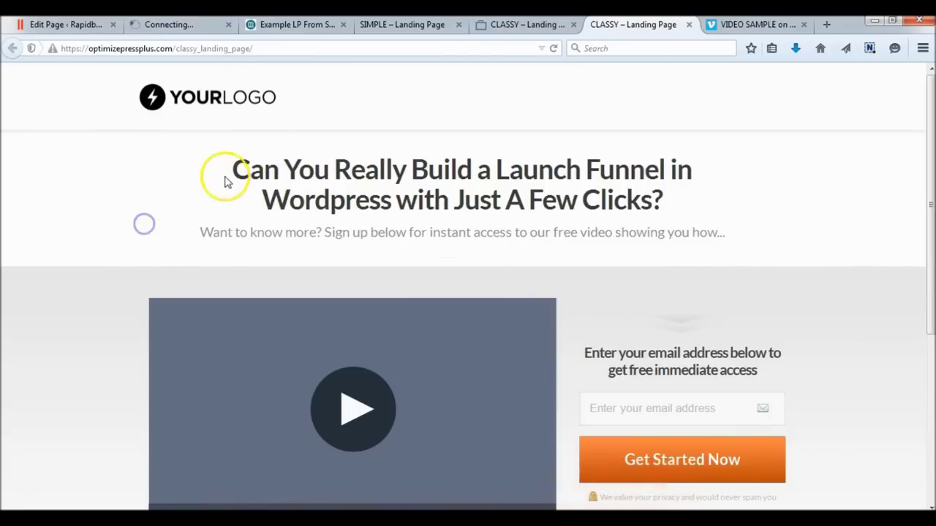
{"action": "left_click", "coordinate": [157, 26]}
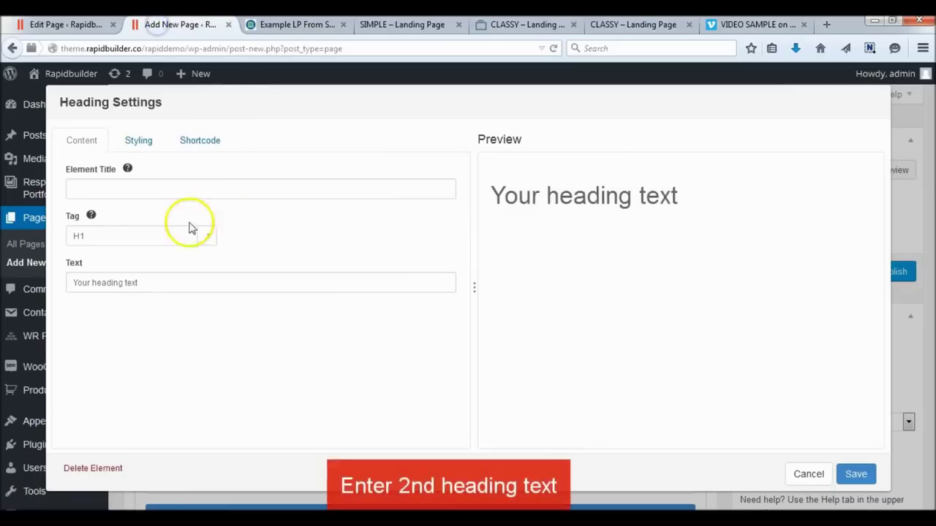
{"action": "triple_click", "coordinate": [64, 281]}
{"action": "key", "text": "ctrl+v"}
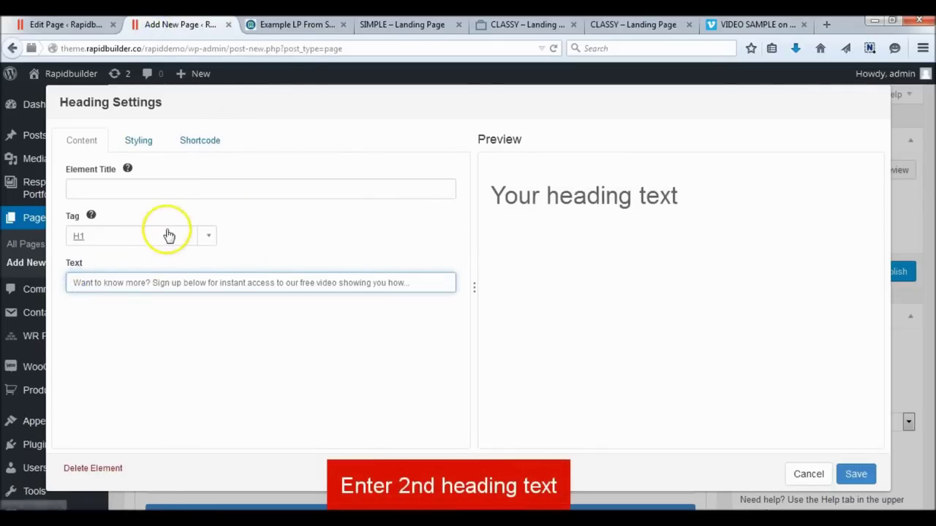
Step: Set the secondary heading's tag to H3 and its element title to "2nd Heading"
{"action": "left_click", "coordinate": [167, 235]}
{"action": "left_click", "coordinate": [114, 315]}
{"action": "left_click", "coordinate": [141, 189]}
{"action": "type", "text": "2nd Heading"}
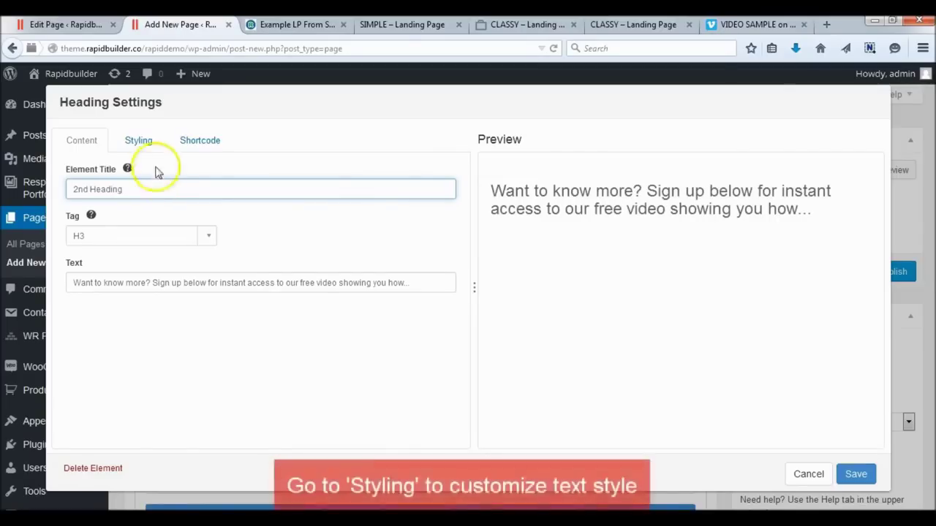
Step: Center the secondary heading and switch it to a custom font, choosing Roboto from the Google fonts
{"action": "left_click", "coordinate": [138, 139]}
{"action": "left_click", "coordinate": [148, 257]}
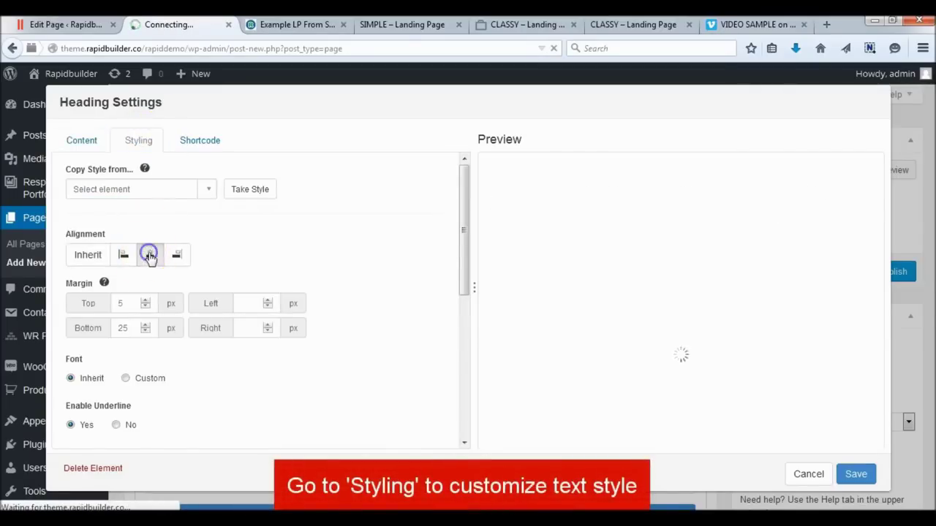
{"action": "scroll", "coordinate": [132, 310], "scroll_direction": "down", "scroll_amount": 2}
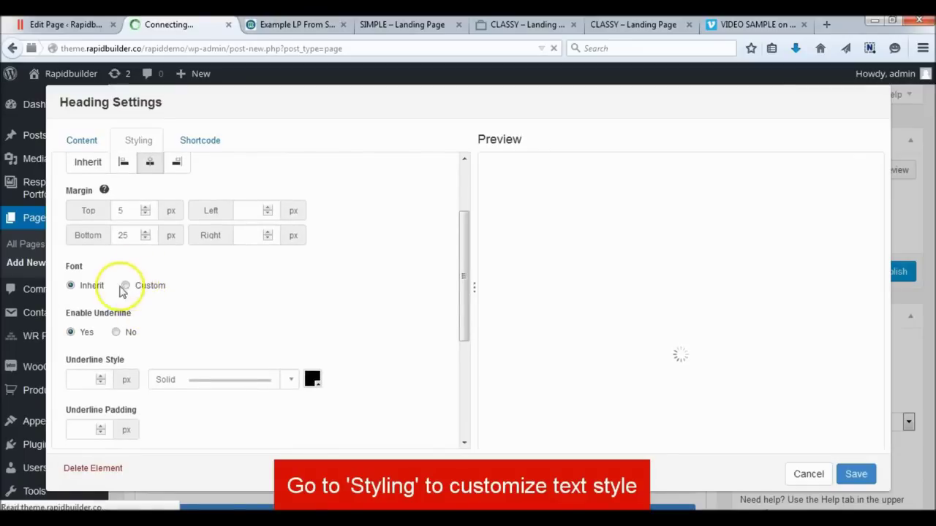
{"action": "left_click", "coordinate": [125, 286]}
{"action": "scroll", "coordinate": [175, 280], "scroll_direction": "down", "scroll_amount": 2}
{"action": "left_click", "coordinate": [170, 243]}
{"action": "left_click", "coordinate": [113, 283]}
{"action": "left_click", "coordinate": [272, 243]}
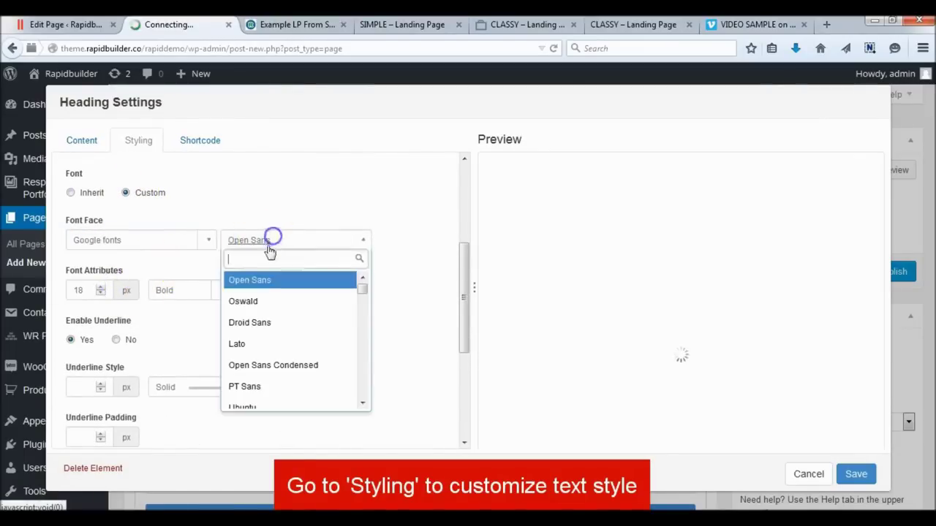
{"action": "type", "text": "r"}
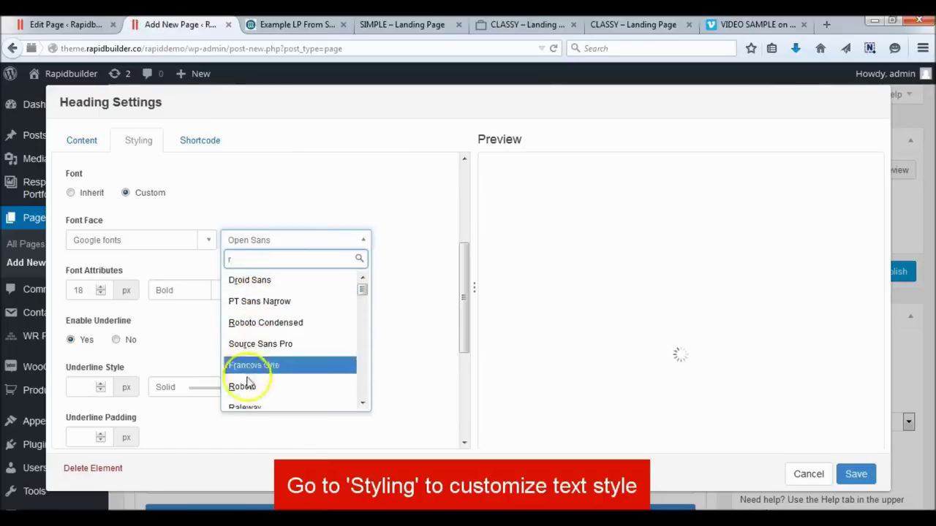
{"action": "left_click", "coordinate": [249, 386]}
Step: Give the secondary heading Normal weight at 24 px and turn off its underline
{"action": "left_click", "coordinate": [204, 293]}
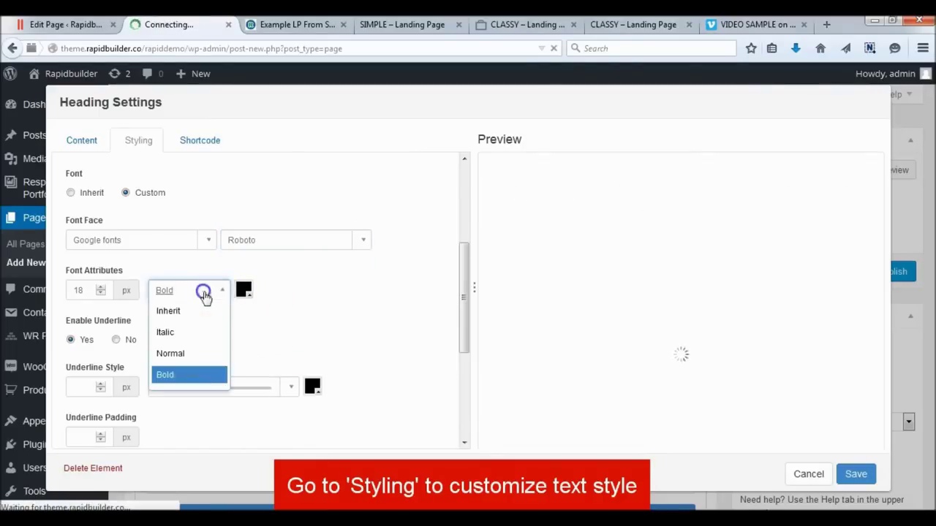
{"action": "left_click", "coordinate": [174, 354]}
{"action": "double_click", "coordinate": [66, 292]}
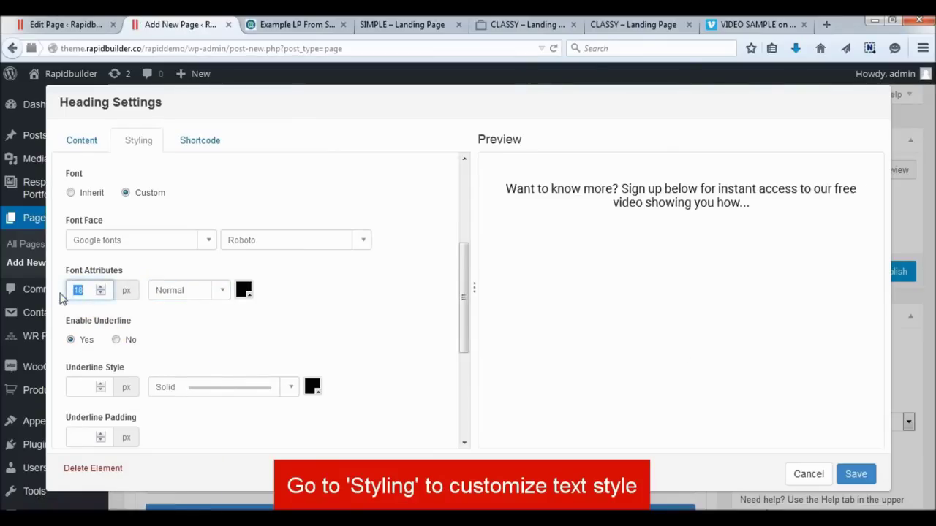
{"action": "left_click", "coordinate": [240, 311]}
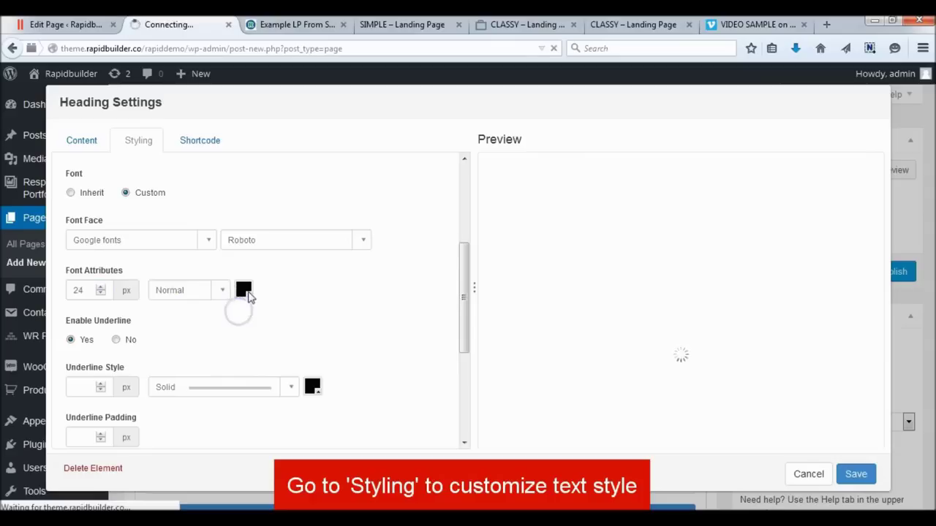
{"action": "left_click", "coordinate": [111, 346]}
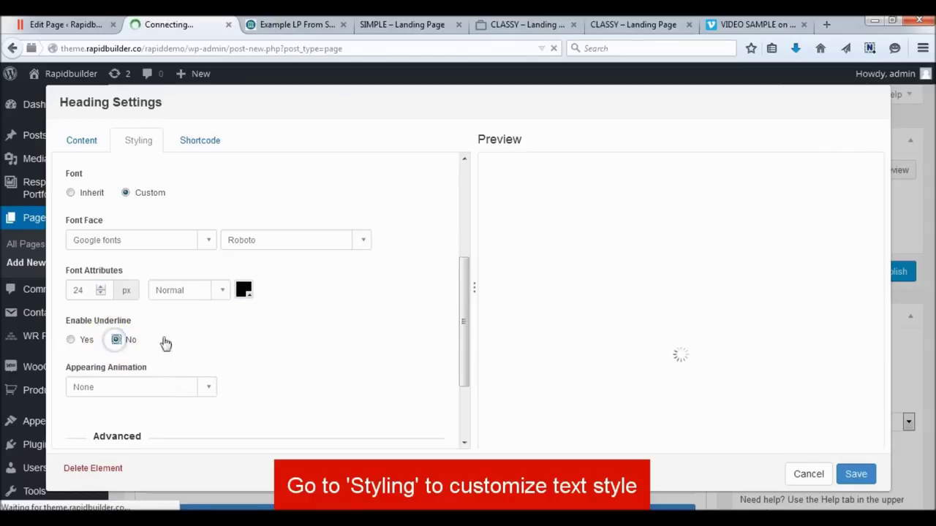
Step: Change the secondary heading's font color to dark gray 525252 and save its settings
{"action": "scroll", "coordinate": [258, 338], "scroll_direction": "up", "scroll_amount": 1}
{"action": "left_click", "coordinate": [245, 322]}
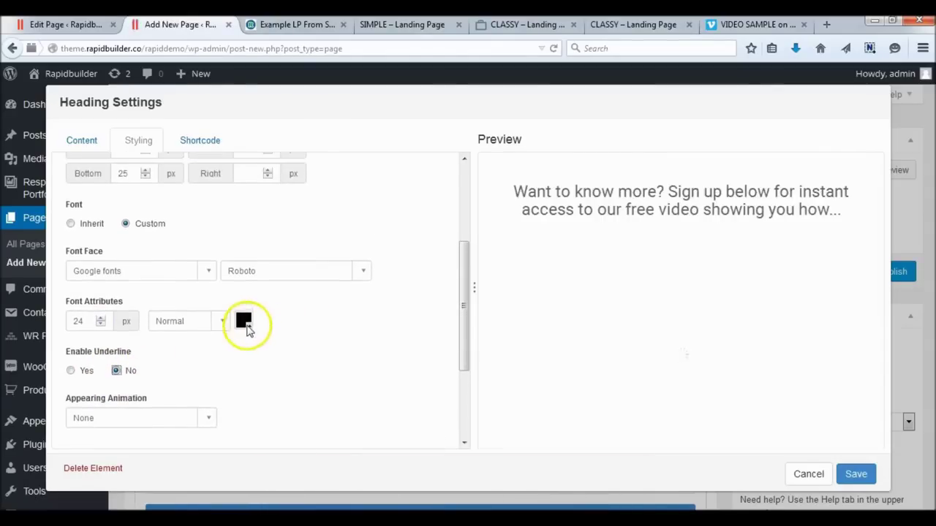
{"action": "left_click_drag", "start_coordinate": [252, 420], "coordinate": [242, 416]}
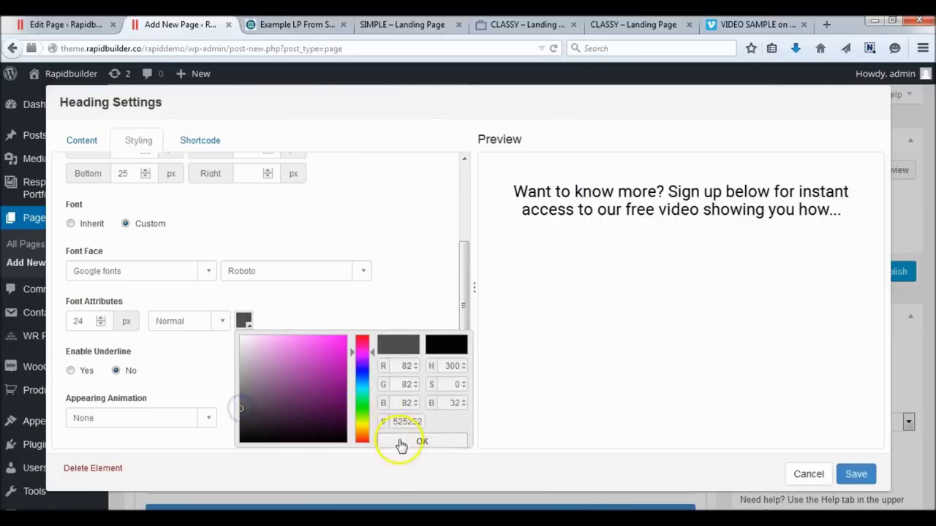
{"action": "left_click", "coordinate": [402, 303]}
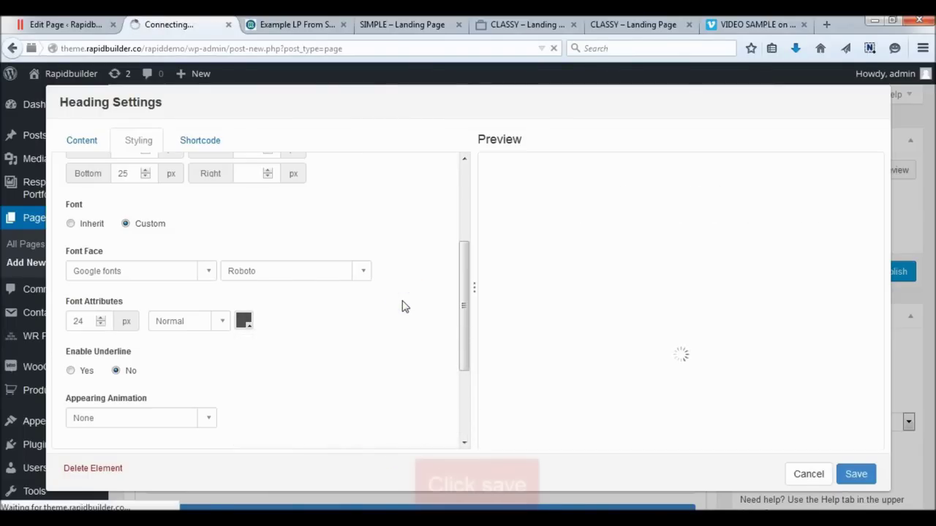
{"action": "left_click", "coordinate": [856, 474]}
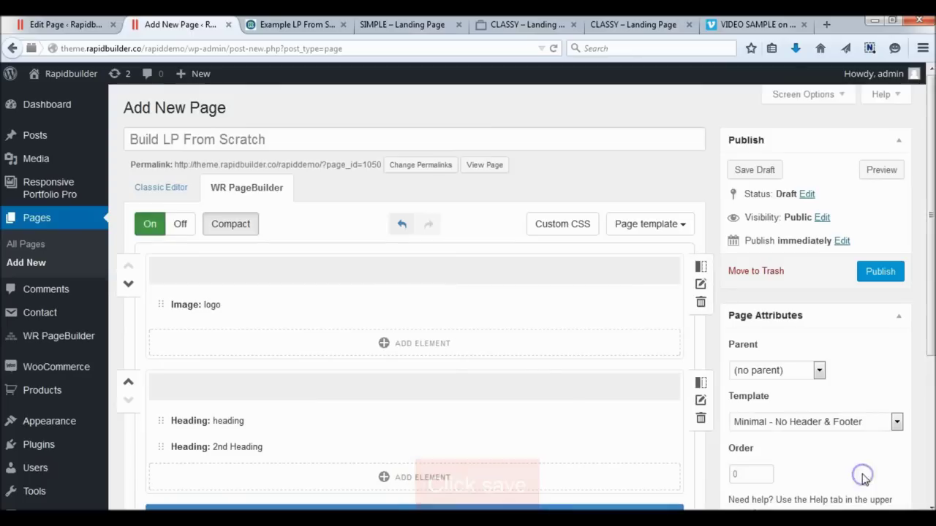
Step: Add a third row split into two equal columns, modeled on the video and subscribe-form section of the CLASSY example page
{"action": "scroll", "coordinate": [577, 315], "scroll_direction": "down", "scroll_amount": 1}
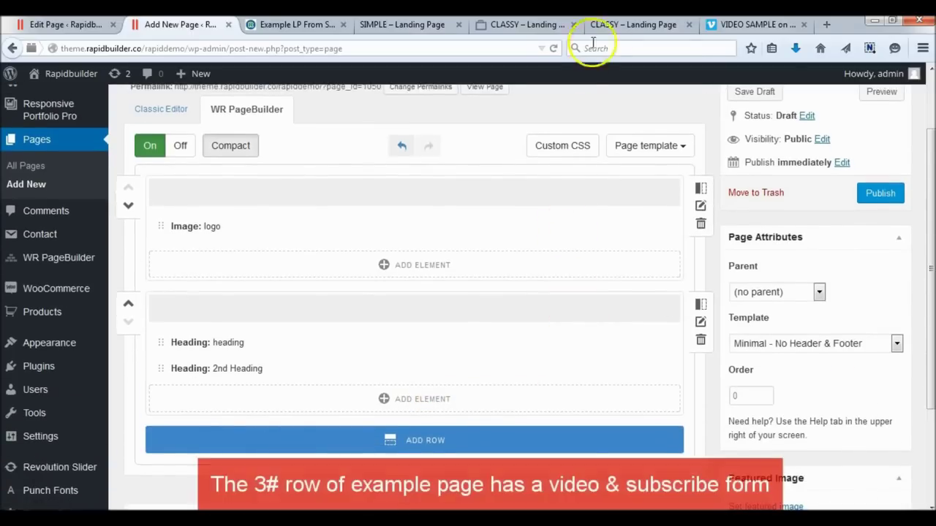
{"action": "left_click", "coordinate": [627, 26]}
{"action": "scroll", "coordinate": [309, 251], "scroll_direction": "down", "scroll_amount": 2}
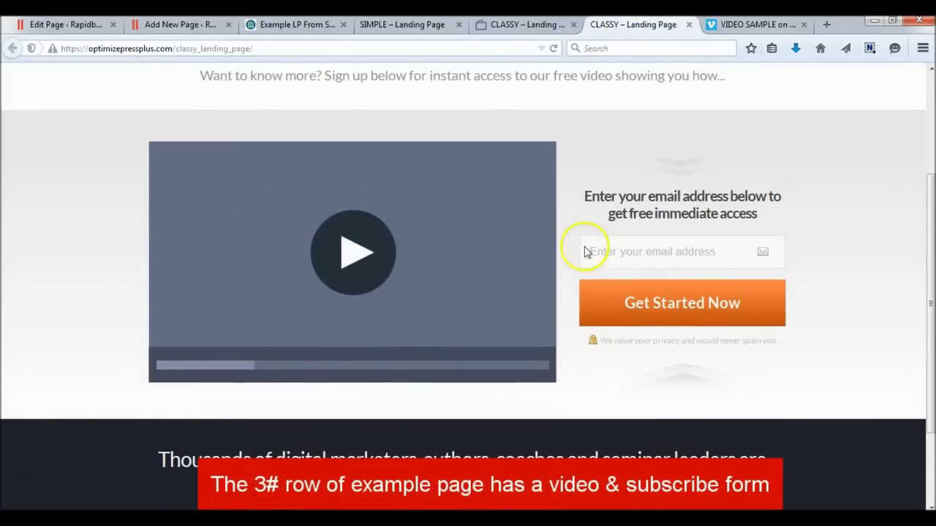
{"action": "scroll", "coordinate": [209, 226], "scroll_direction": "up", "scroll_amount": 2}
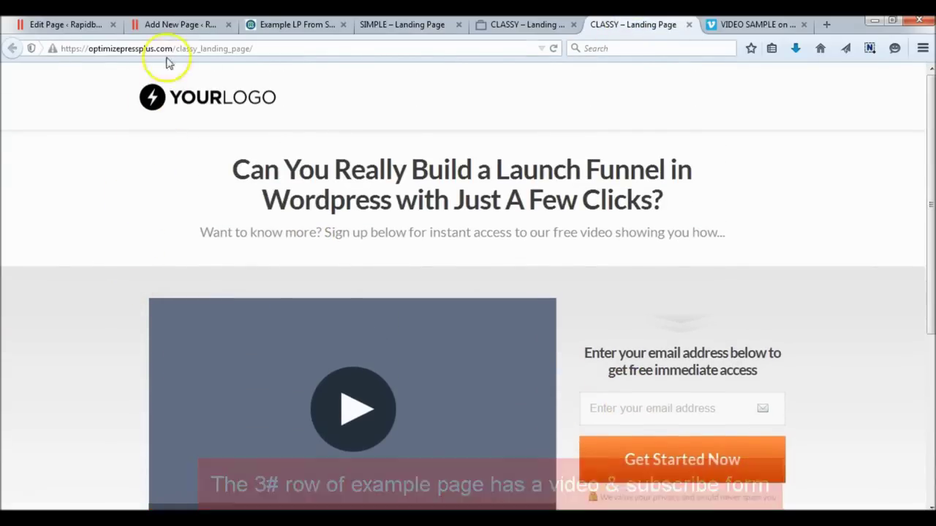
{"action": "left_click", "coordinate": [176, 25]}
{"action": "left_click", "coordinate": [409, 439]}
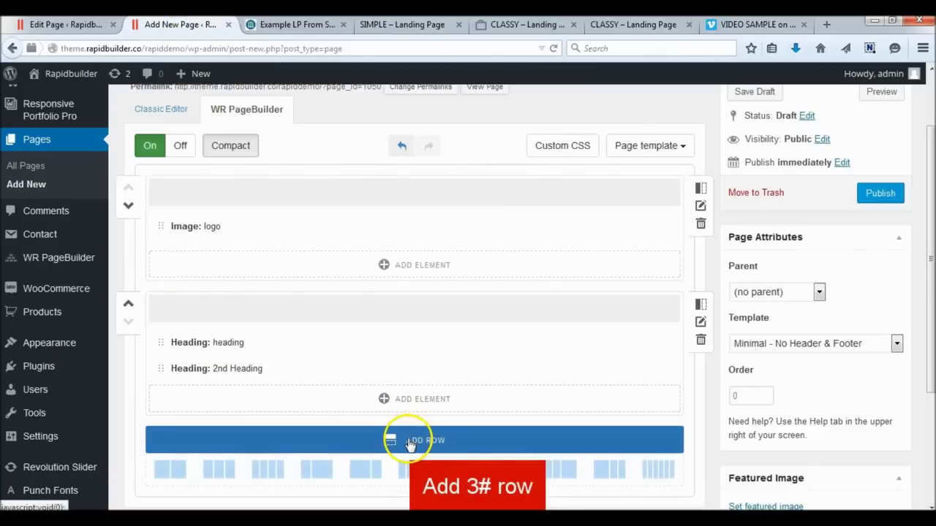
{"action": "scroll", "coordinate": [407, 424], "scroll_direction": "down", "scroll_amount": 2}
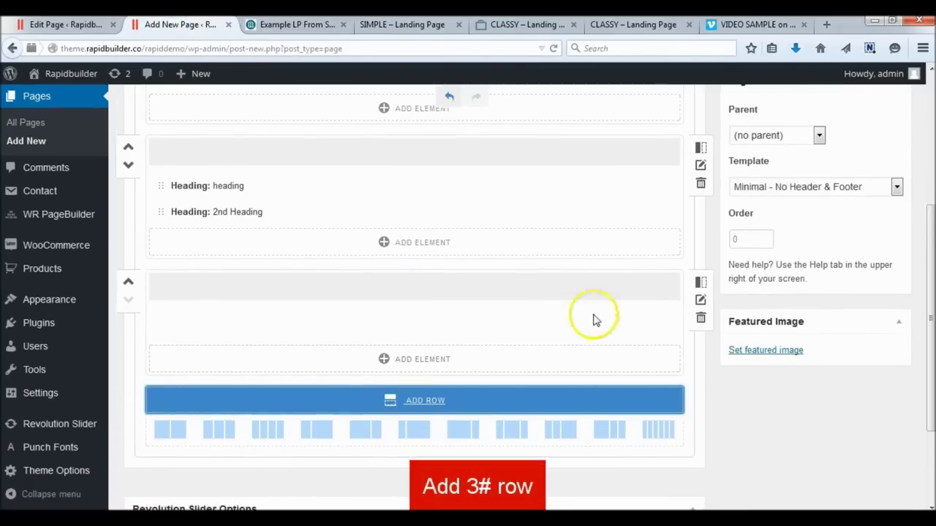
{"action": "left_click", "coordinate": [702, 283]}
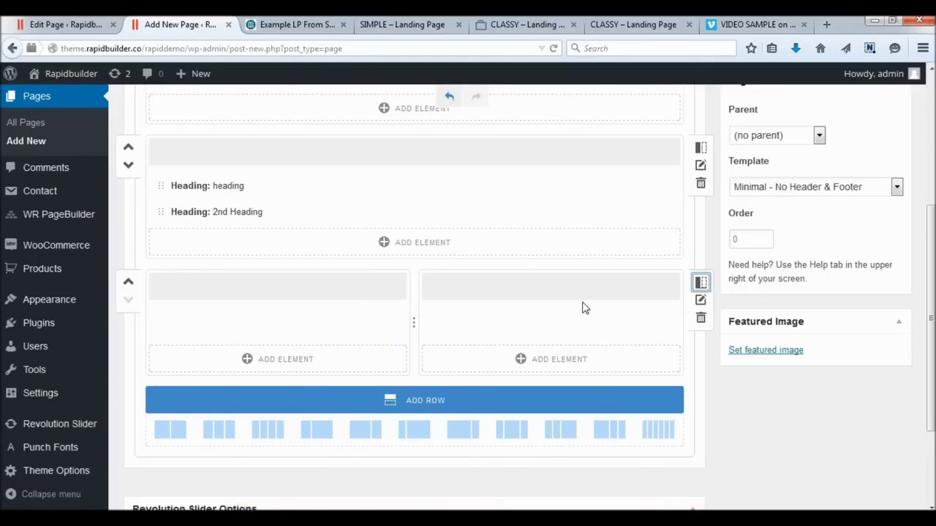
Step: Add a Video element to the third row's first column with the element title "the video"
{"action": "left_click", "coordinate": [268, 359]}
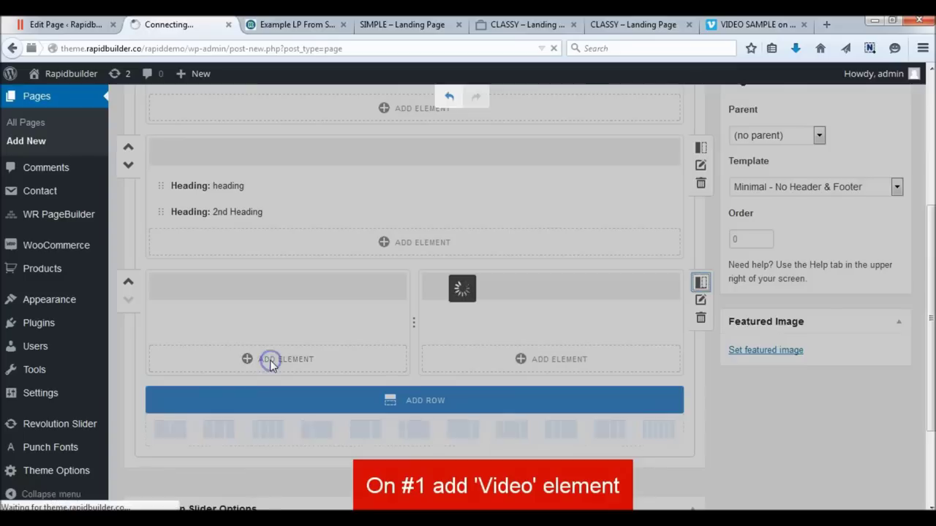
{"action": "scroll", "coordinate": [382, 280], "scroll_direction": "down", "scroll_amount": 2}
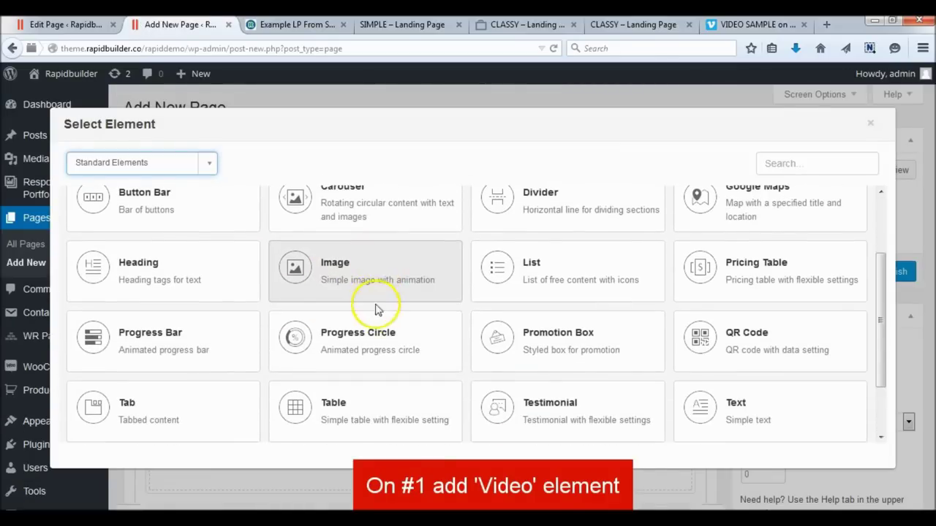
{"action": "scroll", "coordinate": [409, 324], "scroll_direction": "down", "scroll_amount": 2}
{"action": "left_click", "coordinate": [359, 403]}
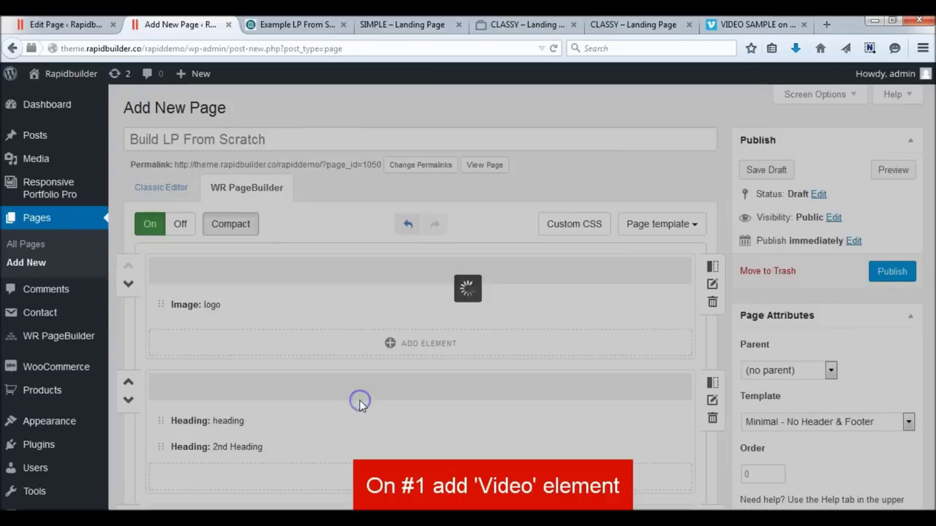
{"action": "left_click", "coordinate": [216, 189]}
{"action": "type", "text": "the video"}
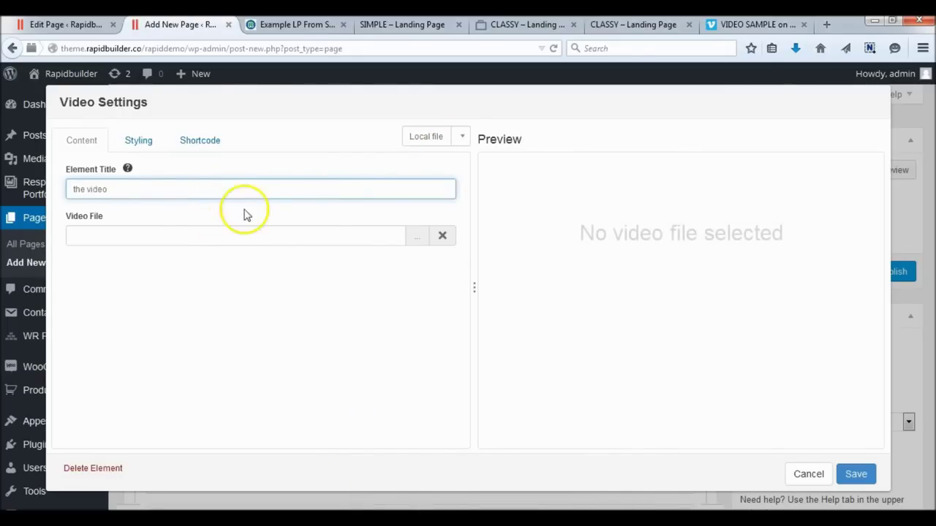
Step: Set the Video element's source to Vimeo
{"action": "left_click", "coordinate": [187, 235]}
{"action": "left_click", "coordinate": [460, 139]}
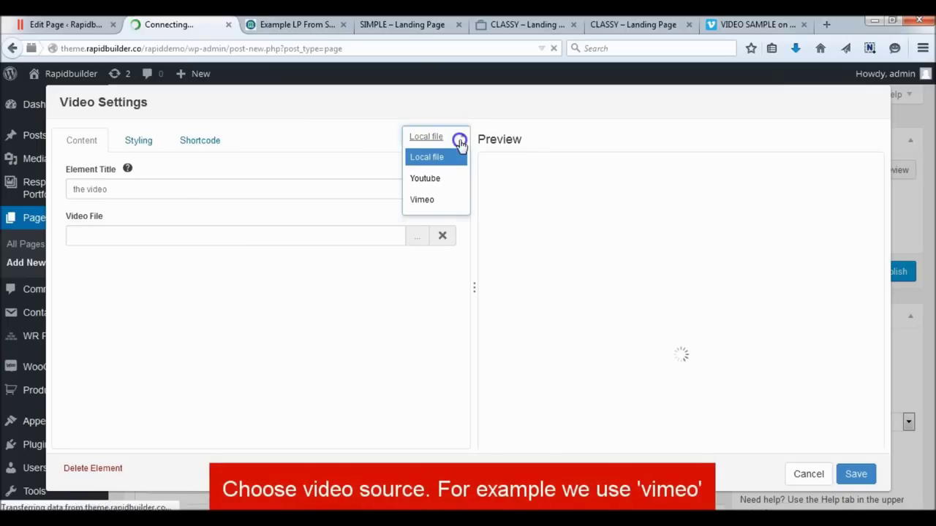
{"action": "left_click", "coordinate": [420, 199]}
{"action": "left_click", "coordinate": [724, 24]}
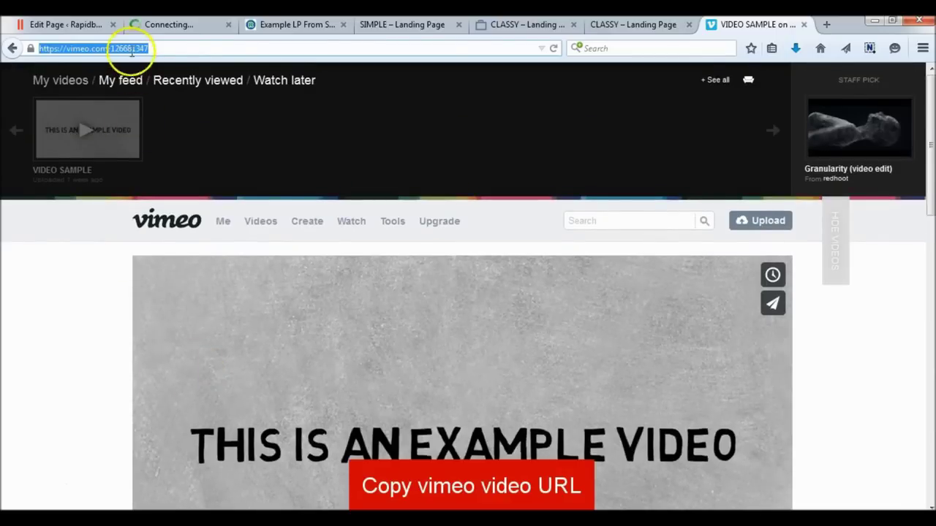
{"action": "left_click", "coordinate": [164, 47]}
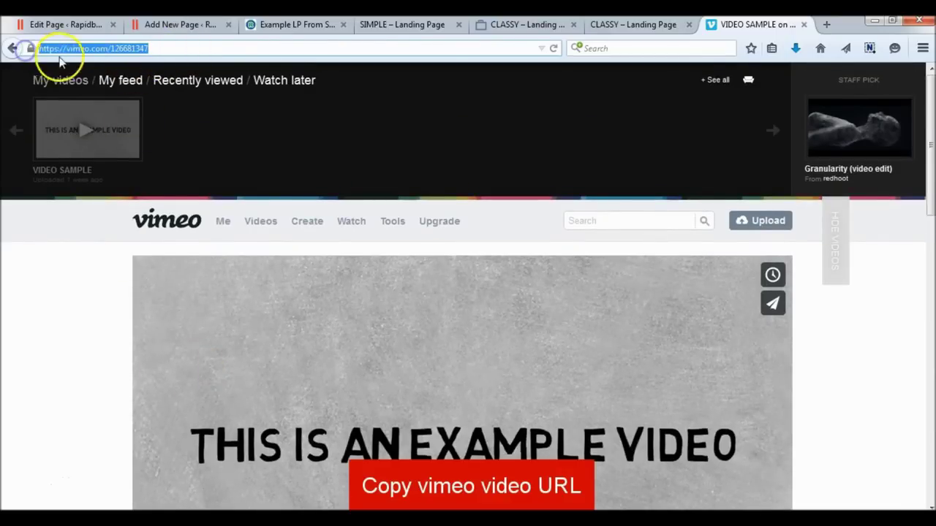
{"action": "right_click", "coordinate": [83, 46]}
{"action": "left_click", "coordinate": [113, 95]}
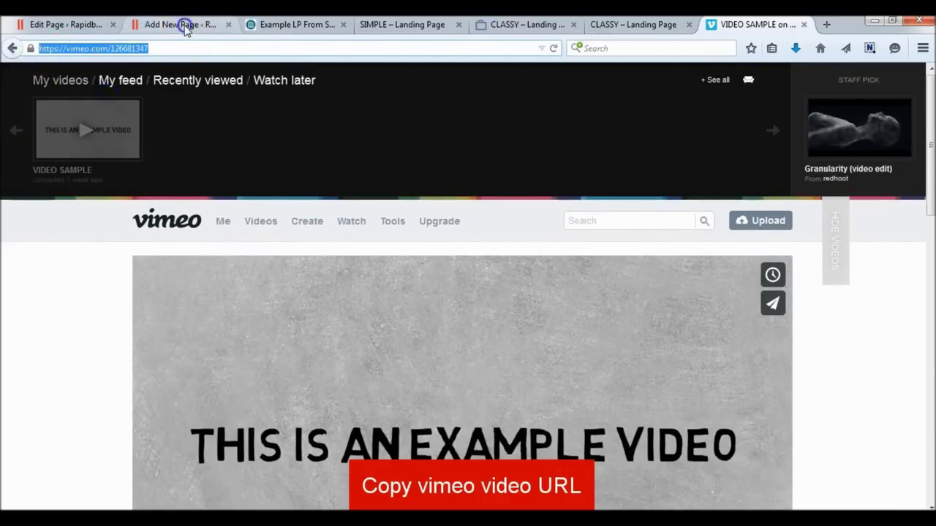
{"action": "left_click", "coordinate": [212, 24]}
{"action": "left_click", "coordinate": [214, 240]}
{"action": "key", "text": "ctrl+v"}
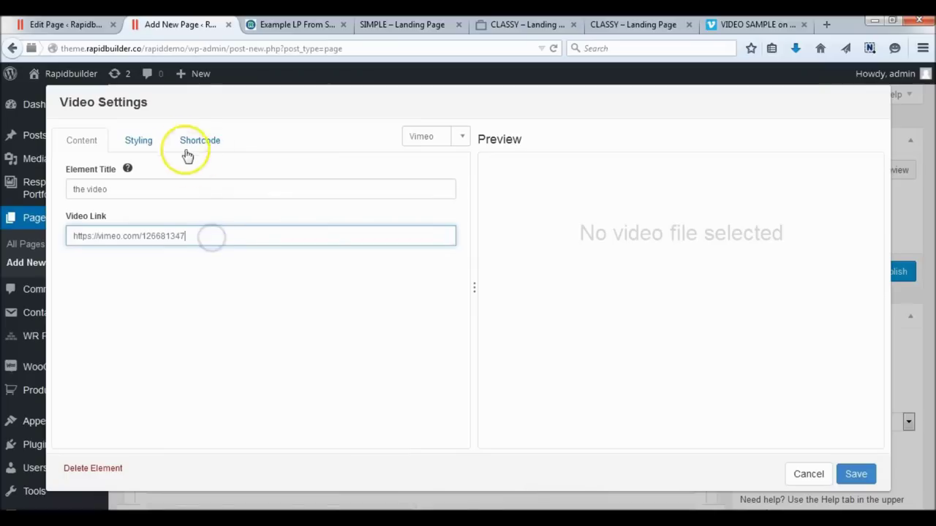
Step: Set the video's dimensions to 560 px wide by 315 px high and save the element
{"action": "left_click", "coordinate": [137, 140]}
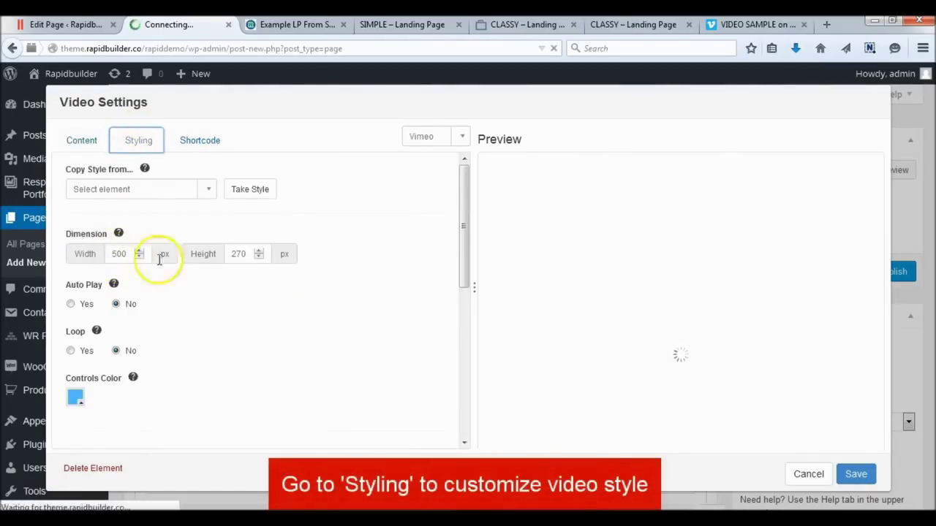
{"action": "left_click", "coordinate": [119, 254]}
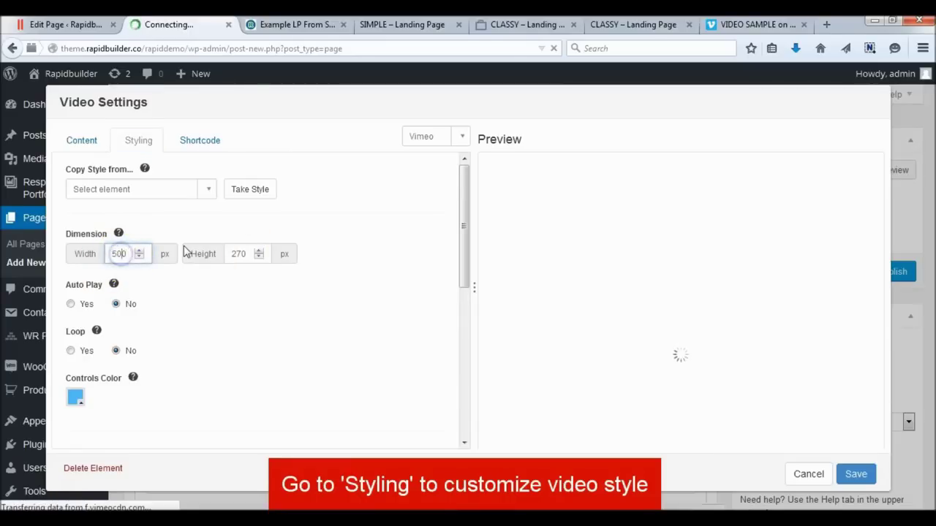
{"action": "double_click", "coordinate": [239, 253]}
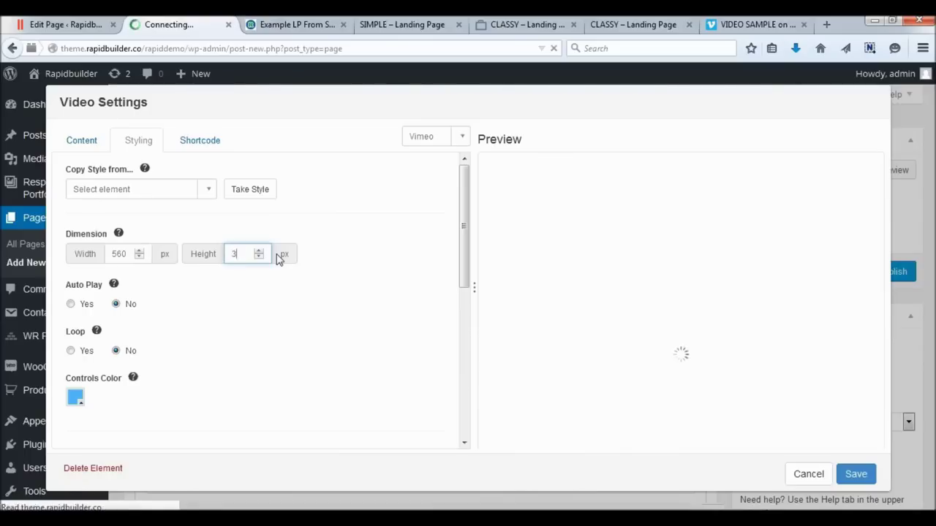
{"action": "left_click", "coordinate": [262, 277]}
{"action": "scroll", "coordinate": [256, 304], "scroll_direction": "down", "scroll_amount": 5}
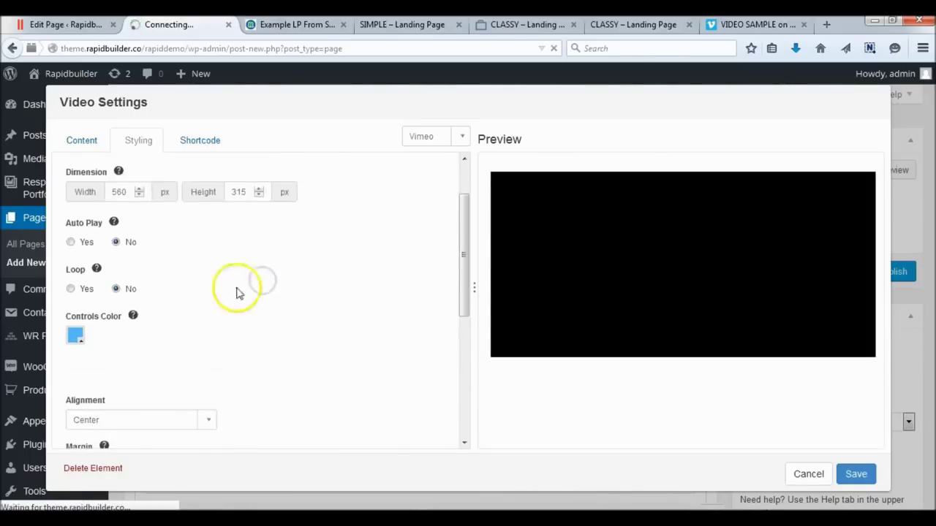
{"action": "scroll", "coordinate": [356, 230], "scroll_direction": "up", "scroll_amount": 5}
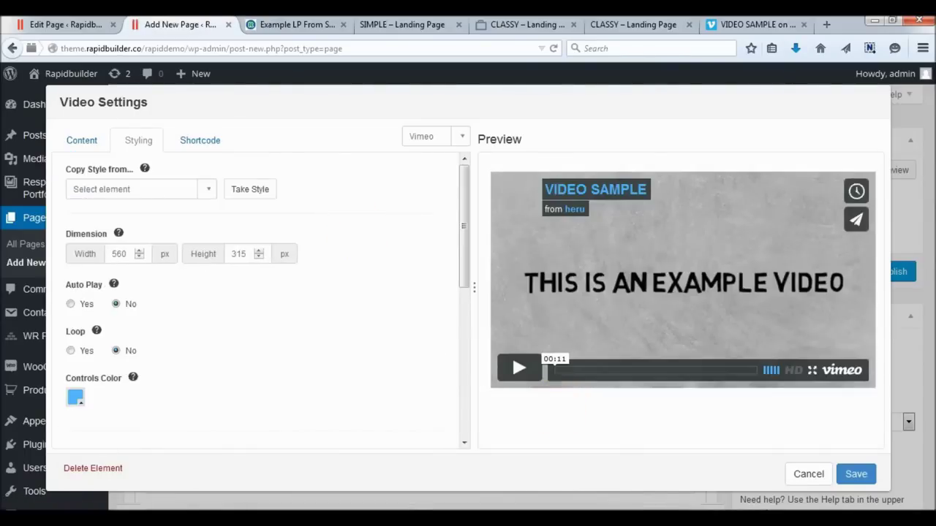
{"action": "left_click", "coordinate": [854, 475]}
Step: Add a Subscribe Form element to the third row's second column and choose GetResponse as its email service
{"action": "scroll", "coordinate": [314, 219], "scroll_direction": "down", "scroll_amount": 7}
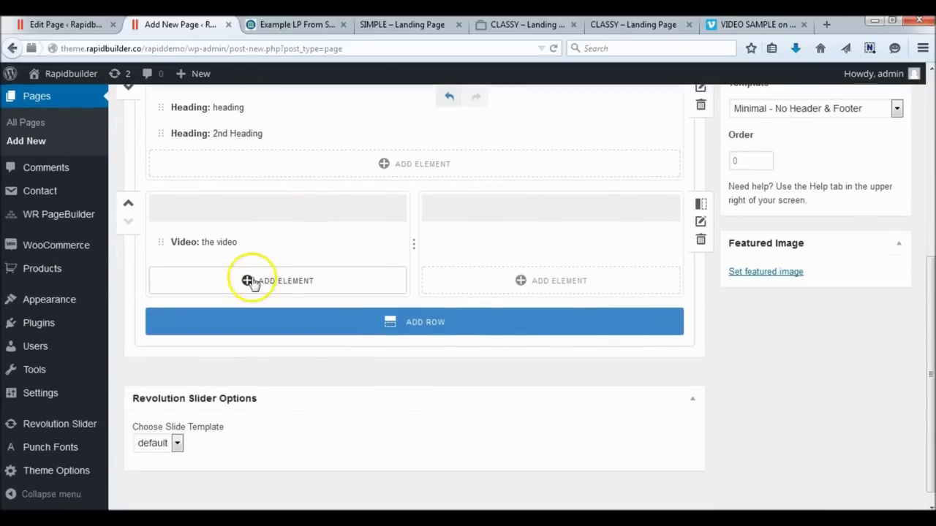
{"action": "left_click", "coordinate": [552, 282]}
{"action": "left_click", "coordinate": [169, 168]}
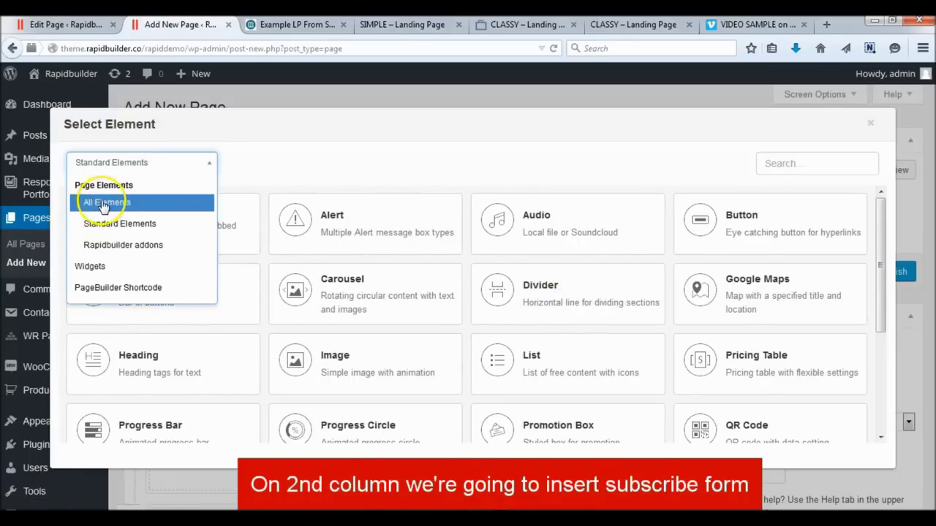
{"action": "left_click", "coordinate": [110, 204]}
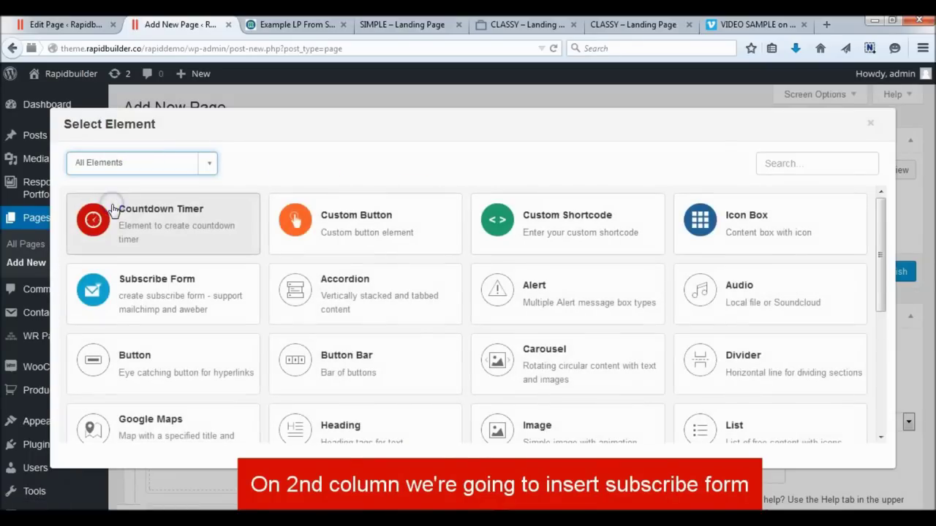
{"action": "left_click", "coordinate": [122, 293]}
{"action": "left_click", "coordinate": [171, 188]}
{"action": "left_click", "coordinate": [156, 235]}
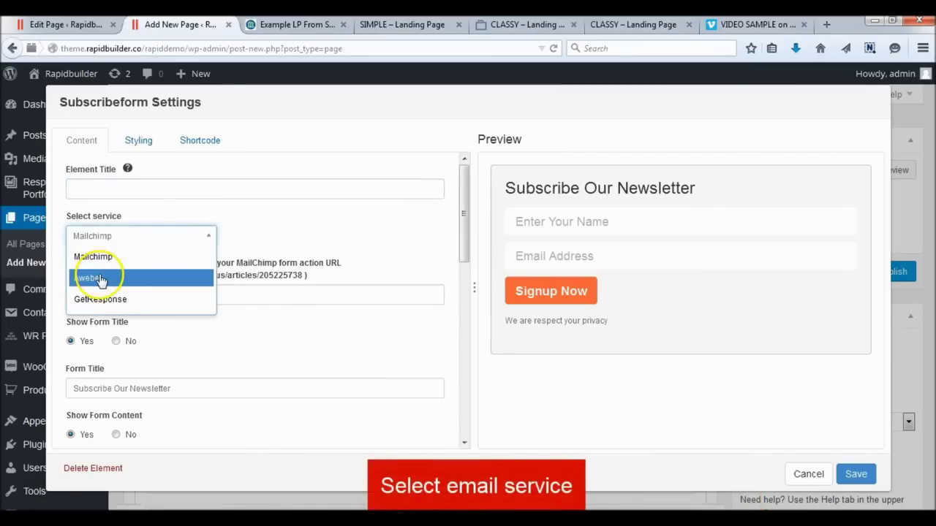
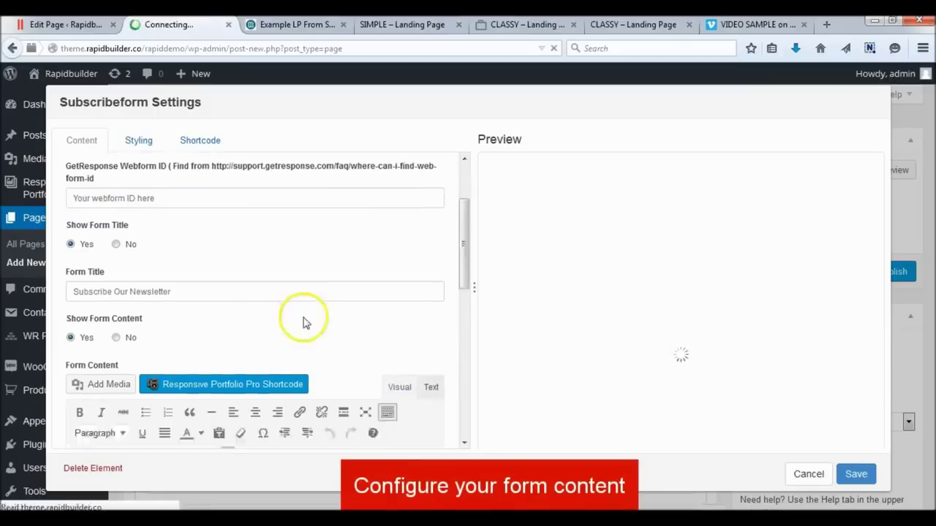
Step: Set the subscribe form's content text to "Enter your email address below to get free immediate access"
{"action": "left_click", "coordinate": [410, 374]}
{"action": "scroll", "coordinate": [410, 369], "scroll_direction": "up", "scroll_amount": 1}
{"action": "scroll", "coordinate": [351, 368], "scroll_direction": "down", "scroll_amount": 1}
{"action": "scroll", "coordinate": [332, 344], "scroll_direction": "up", "scroll_amount": 2}
{"action": "scroll", "coordinate": [361, 259], "scroll_direction": "up", "scroll_amount": 1}
{"action": "scroll", "coordinate": [361, 259], "scroll_direction": "down", "scroll_amount": 1}
{"action": "scroll", "coordinate": [364, 270], "scroll_direction": "up", "scroll_amount": 1}
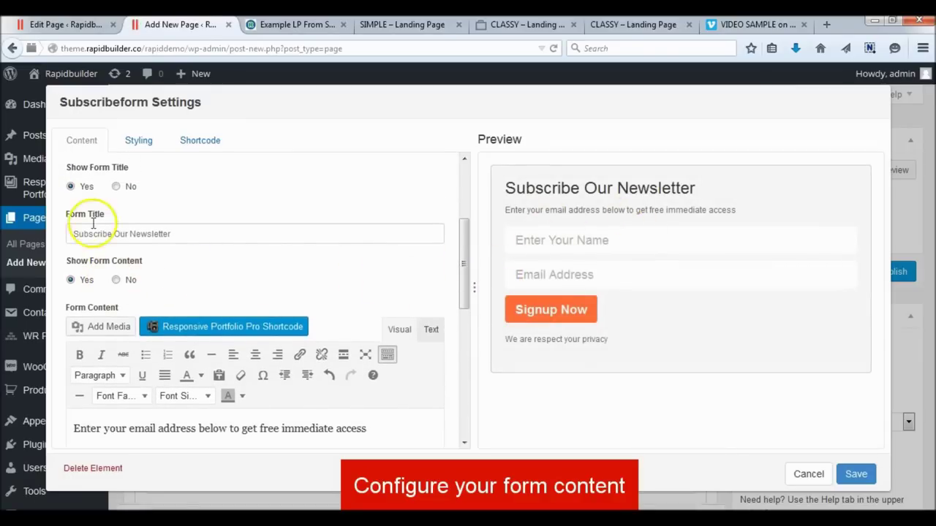
Step: Turn off the subscribe form's title
{"action": "left_click", "coordinate": [115, 186]}
{"action": "scroll", "coordinate": [181, 228], "scroll_direction": "down", "scroll_amount": 1}
{"action": "scroll", "coordinate": [181, 228], "scroll_direction": "down", "scroll_amount": 3}
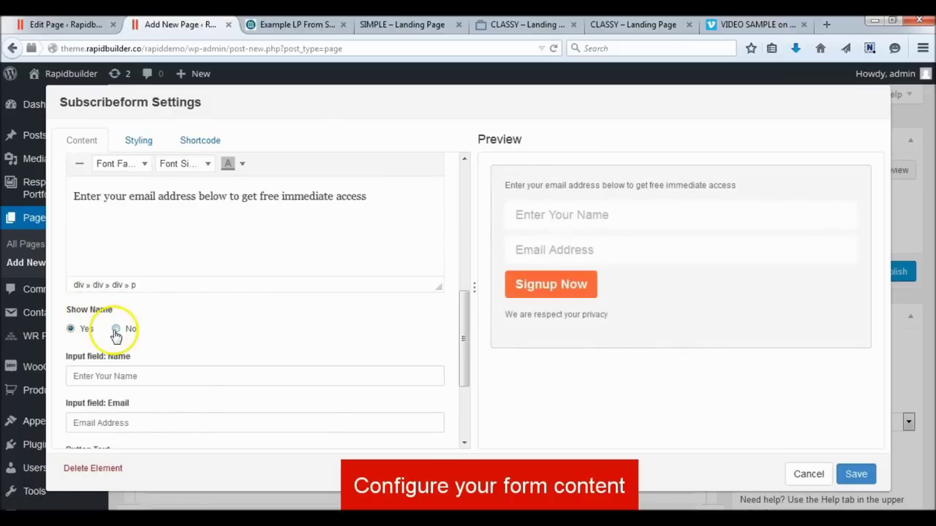
Step: Format the subscribe form's content text at 18pt and center it
{"action": "scroll", "coordinate": [247, 388], "scroll_direction": "up", "scroll_amount": 3}
{"action": "left_click_drag", "start_coordinate": [378, 320], "coordinate": [87, 310]}
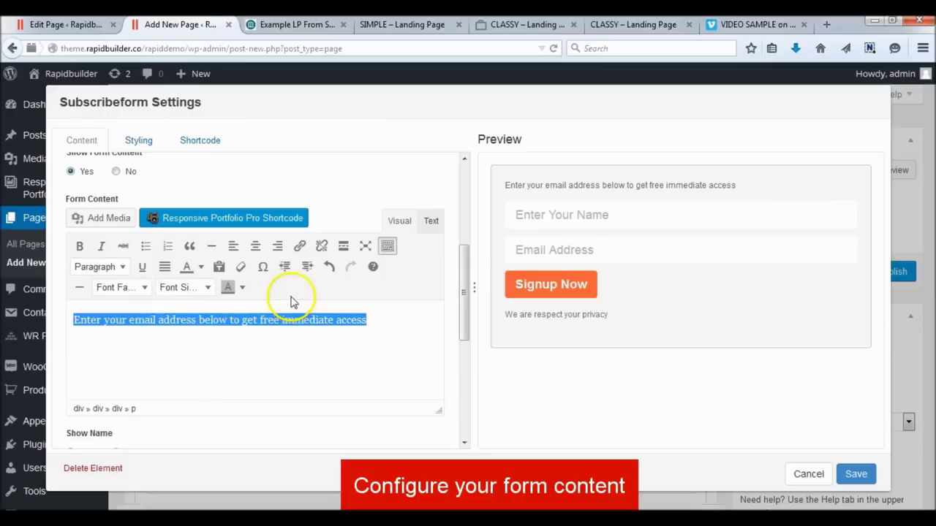
{"action": "left_click", "coordinate": [208, 287]}
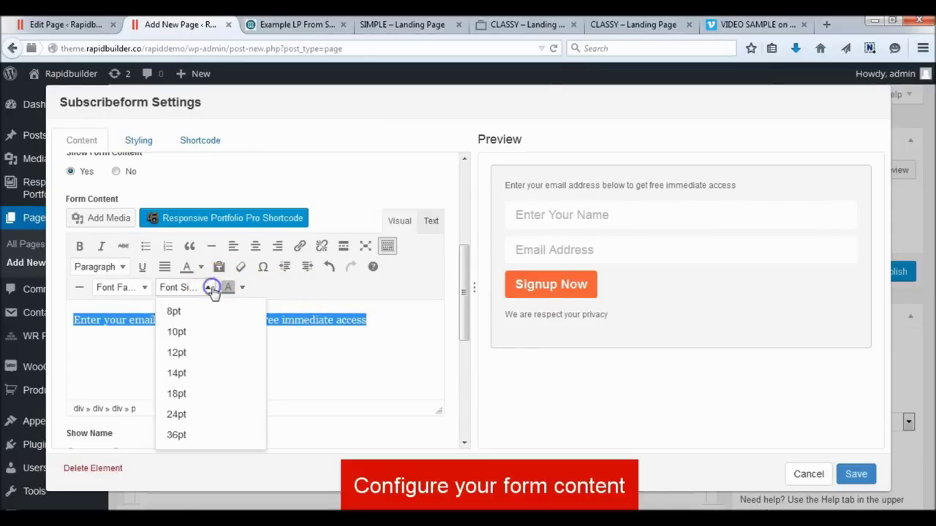
{"action": "left_click", "coordinate": [177, 401]}
{"action": "left_click", "coordinate": [337, 367]}
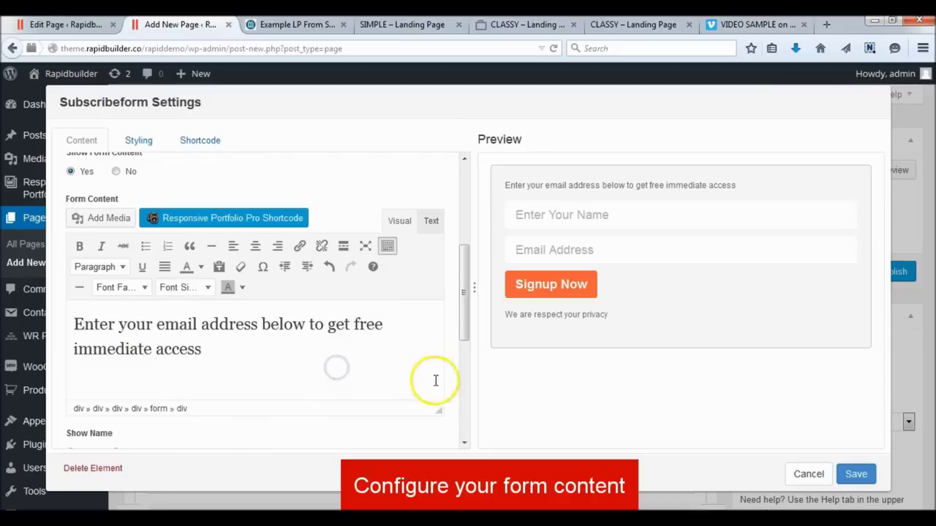
{"action": "left_click_drag", "start_coordinate": [209, 349], "coordinate": [81, 322]}
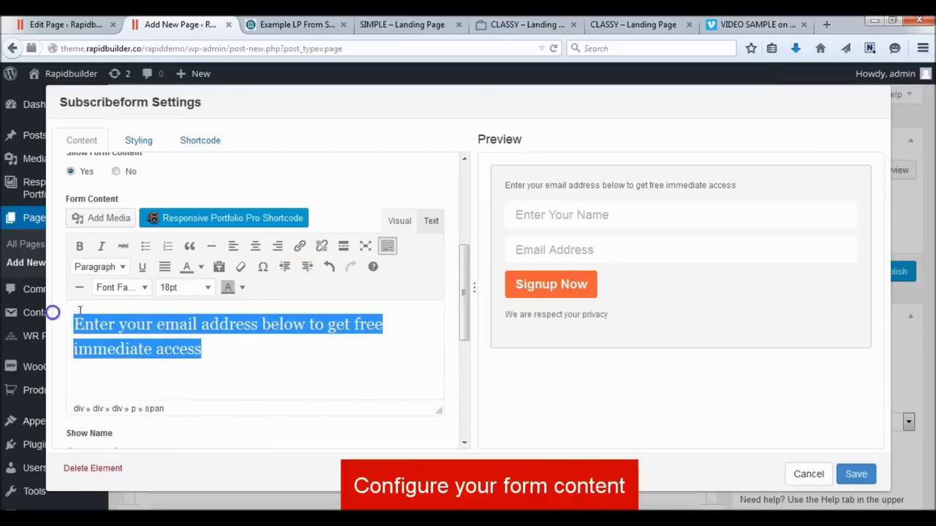
{"action": "left_click", "coordinate": [258, 246]}
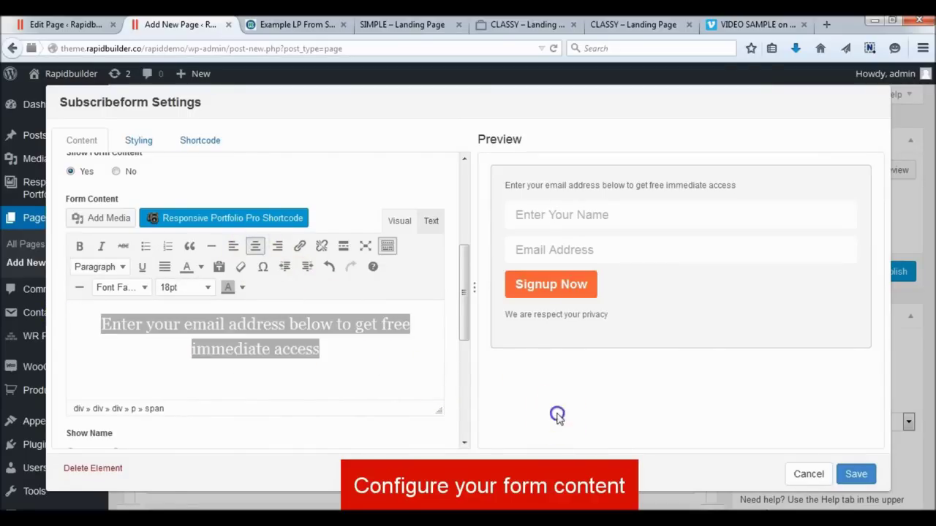
Step: Hide the subscribe form's name field and change its button text to "Get Started Now"
{"action": "scroll", "coordinate": [344, 359], "scroll_direction": "down", "scroll_amount": 2}
{"action": "scroll", "coordinate": [307, 358], "scroll_direction": "down", "scroll_amount": 1}
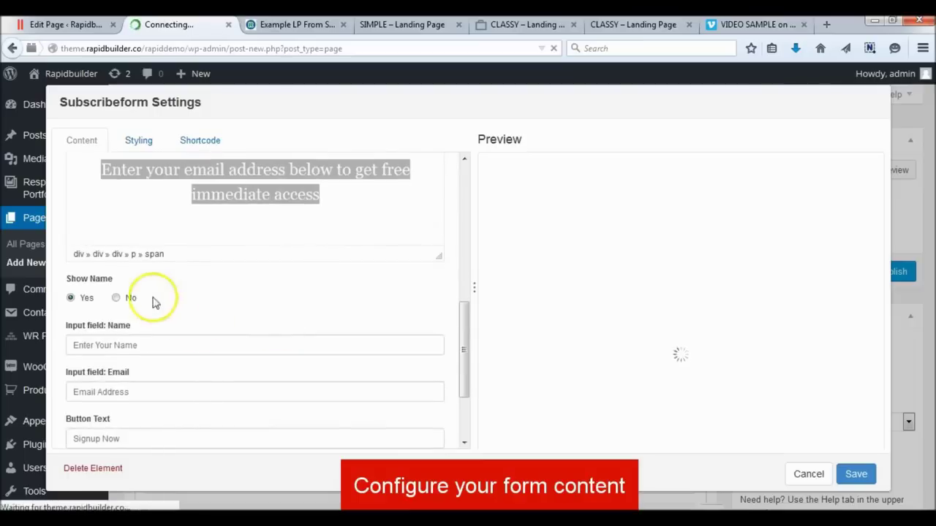
{"action": "left_click", "coordinate": [115, 298]}
{"action": "scroll", "coordinate": [187, 299], "scroll_direction": "down", "scroll_amount": 1}
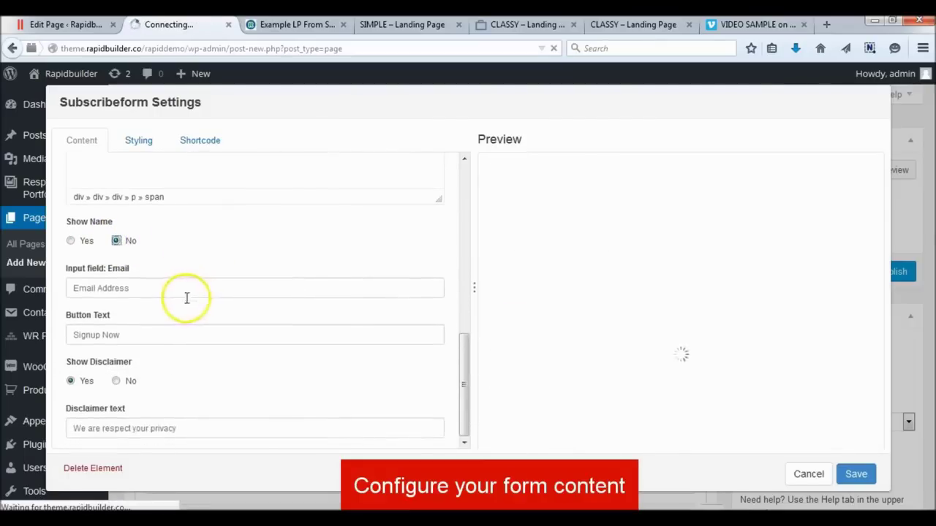
{"action": "triple_click", "coordinate": [173, 331]}
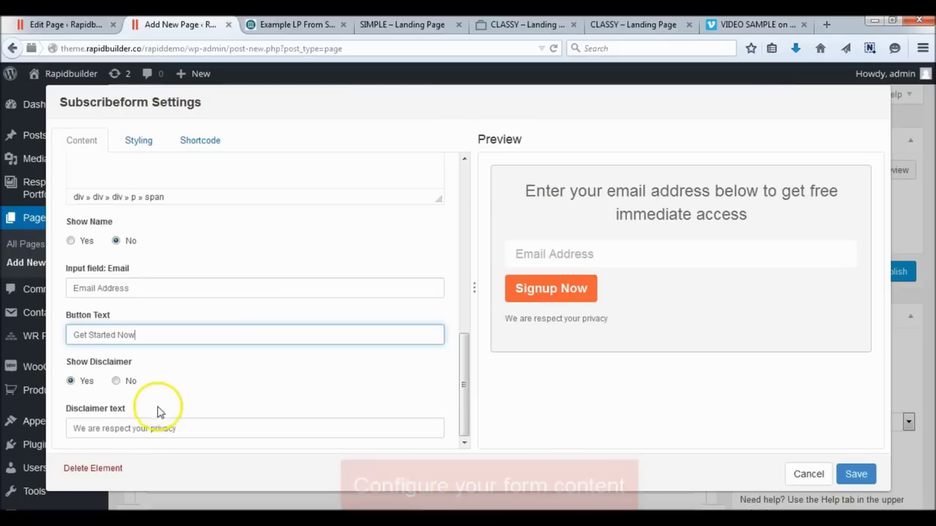
Step: Set the subscribe form's alignment to center in its styling options
{"action": "scroll", "coordinate": [183, 275], "scroll_direction": "up", "scroll_amount": 4}
{"action": "scroll", "coordinate": [174, 203], "scroll_direction": "up", "scroll_amount": 3}
{"action": "left_click", "coordinate": [146, 139]}
{"action": "left_click", "coordinate": [149, 376]}
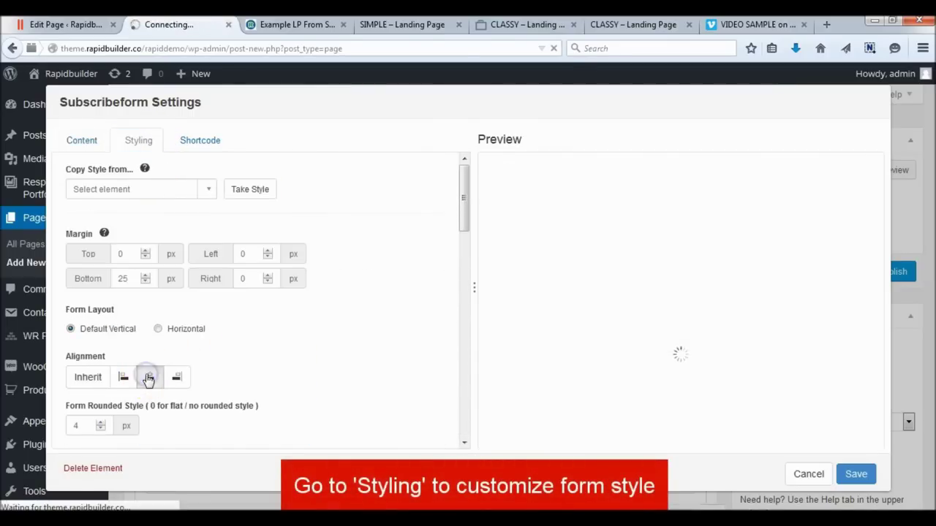
Step: Set the subscribe button's width to Full 100% and its font size to 26 px
{"action": "scroll", "coordinate": [131, 394], "scroll_direction": "down", "scroll_amount": 3}
{"action": "scroll", "coordinate": [207, 369], "scroll_direction": "down", "scroll_amount": 5}
{"action": "left_click", "coordinate": [167, 326]}
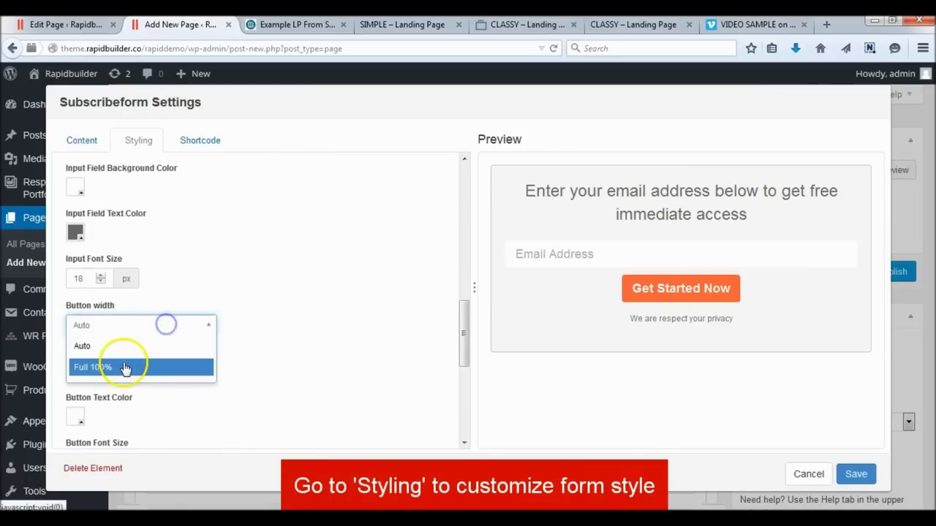
{"action": "left_click", "coordinate": [125, 369]}
{"action": "scroll", "coordinate": [232, 358], "scroll_direction": "down", "scroll_amount": 2}
{"action": "key", "text": "Tab"}
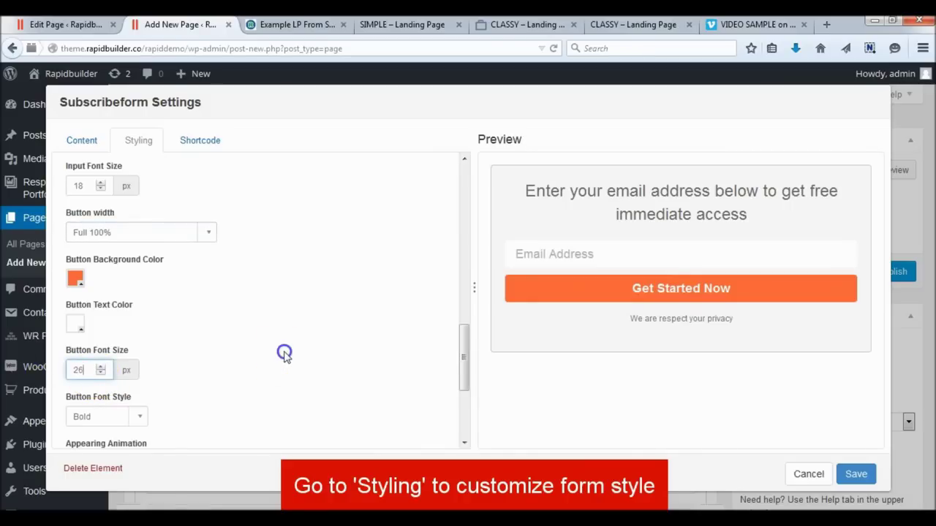
Step: Make the form container transparent with a 0 px border and save the subscribe form
{"action": "scroll", "coordinate": [284, 354], "scroll_direction": "up", "scroll_amount": 5}
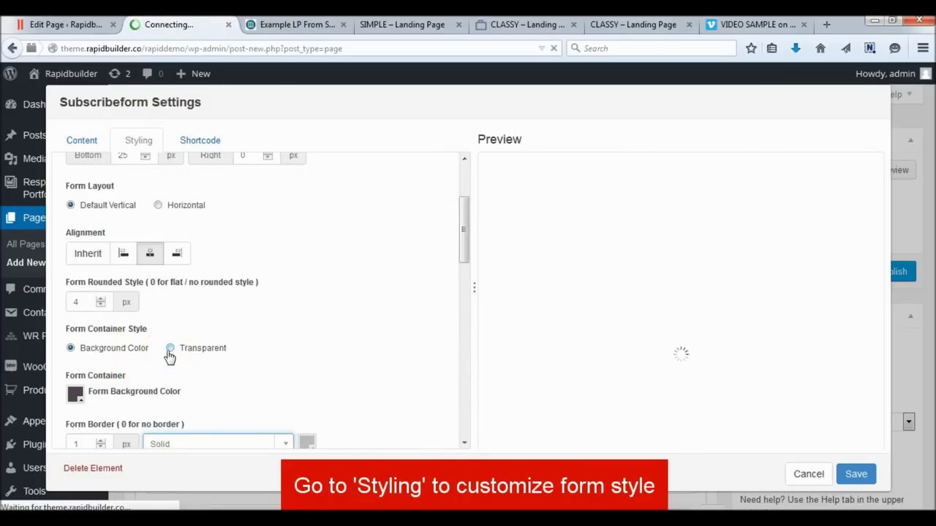
{"action": "left_click", "coordinate": [170, 348]}
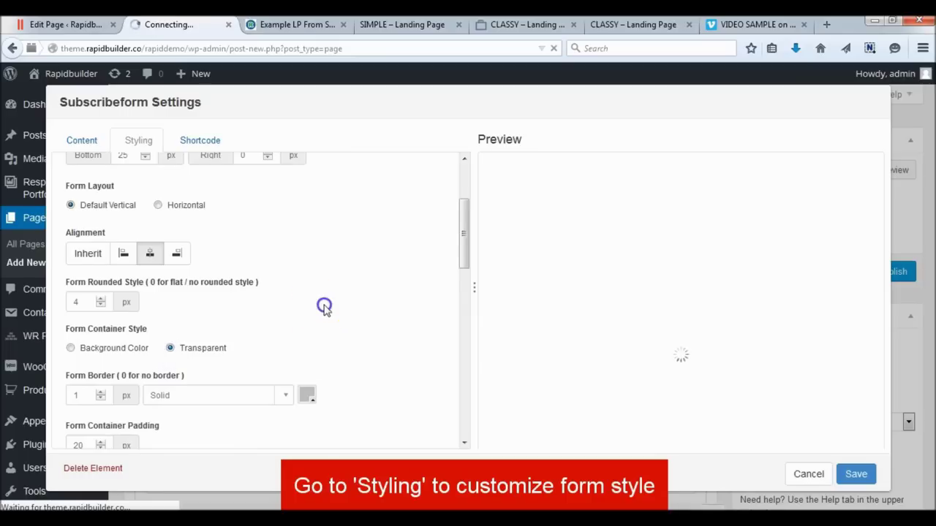
{"action": "scroll", "coordinate": [323, 307], "scroll_direction": "down", "scroll_amount": 1}
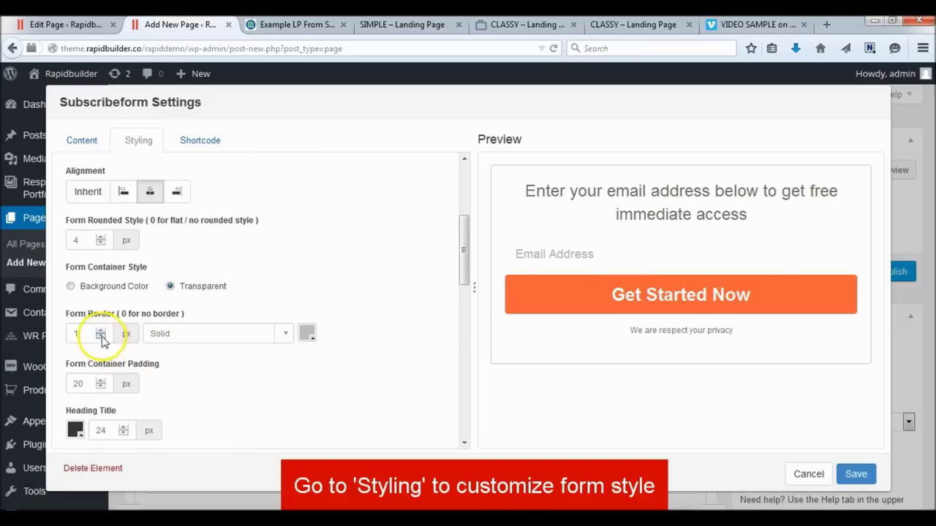
{"action": "left_click", "coordinate": [102, 339]}
{"action": "scroll", "coordinate": [98, 331], "scroll_direction": "down", "scroll_amount": 2}
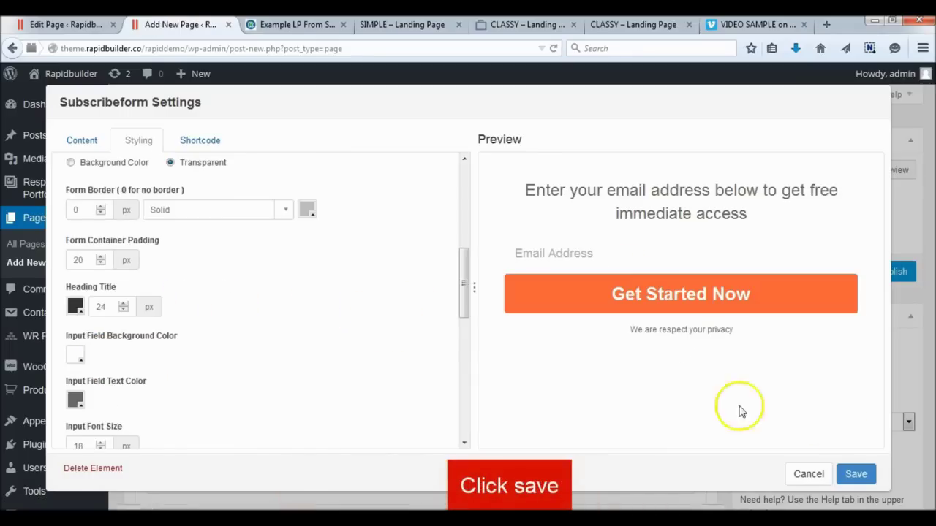
{"action": "left_click", "coordinate": [855, 475]}
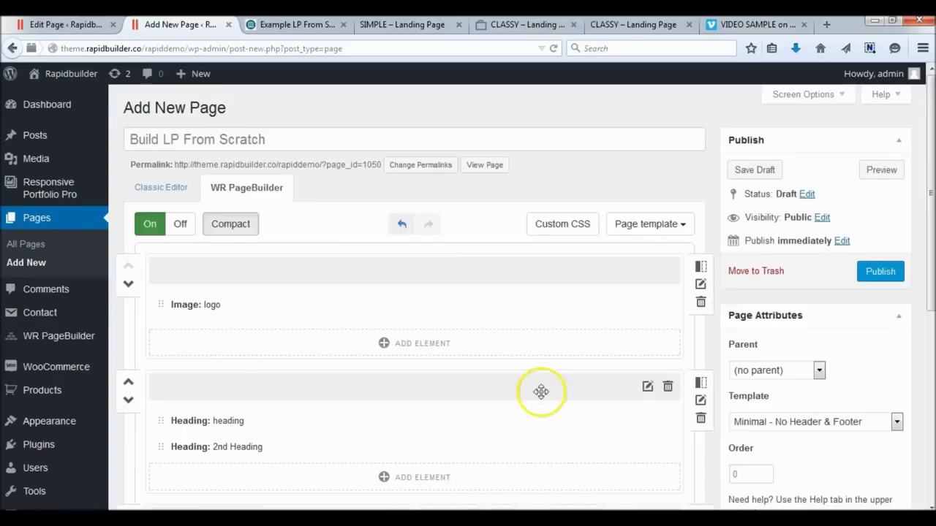
Step: Check the dark call-to-action section on the CLASSY reference page and add a fourth row below the video and subscribe-form row
{"action": "scroll", "coordinate": [541, 386], "scroll_direction": "down", "scroll_amount": 3}
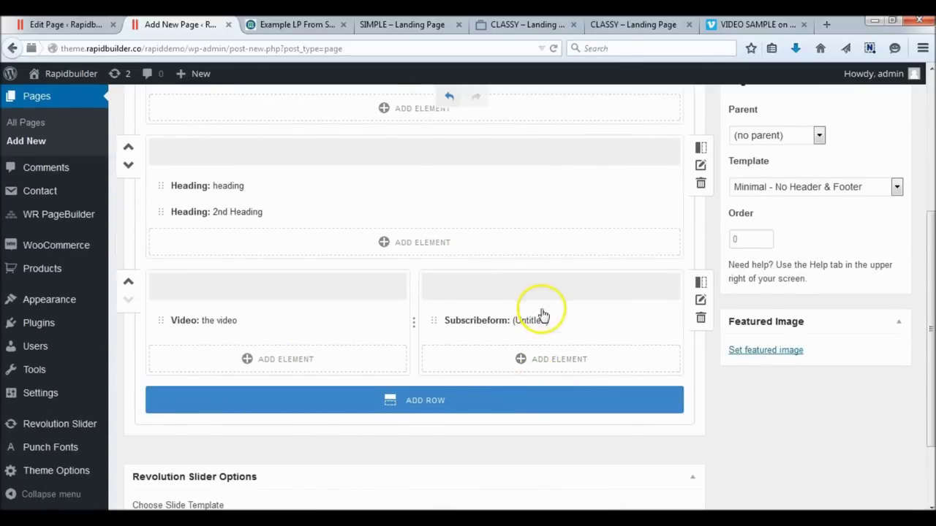
{"action": "left_click", "coordinate": [622, 26]}
{"action": "scroll", "coordinate": [149, 310], "scroll_direction": "down", "scroll_amount": 4}
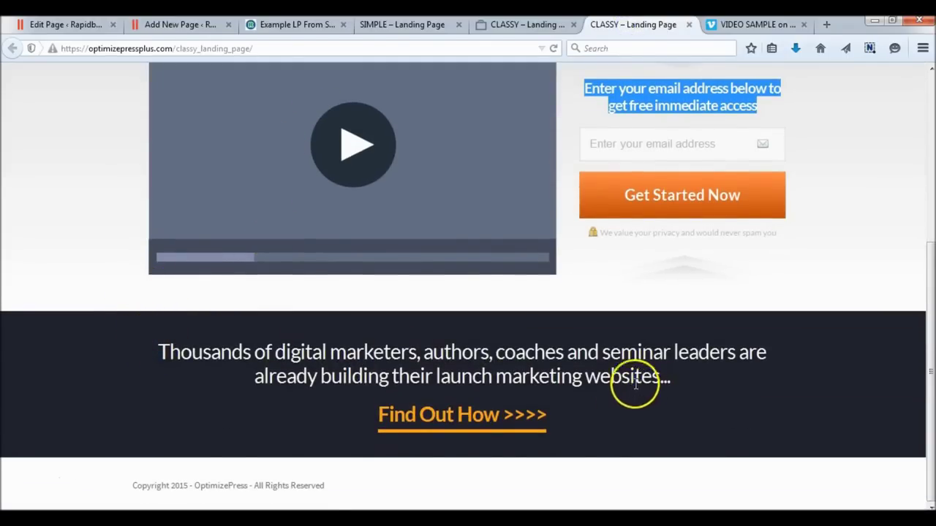
{"action": "left_click", "coordinate": [180, 24]}
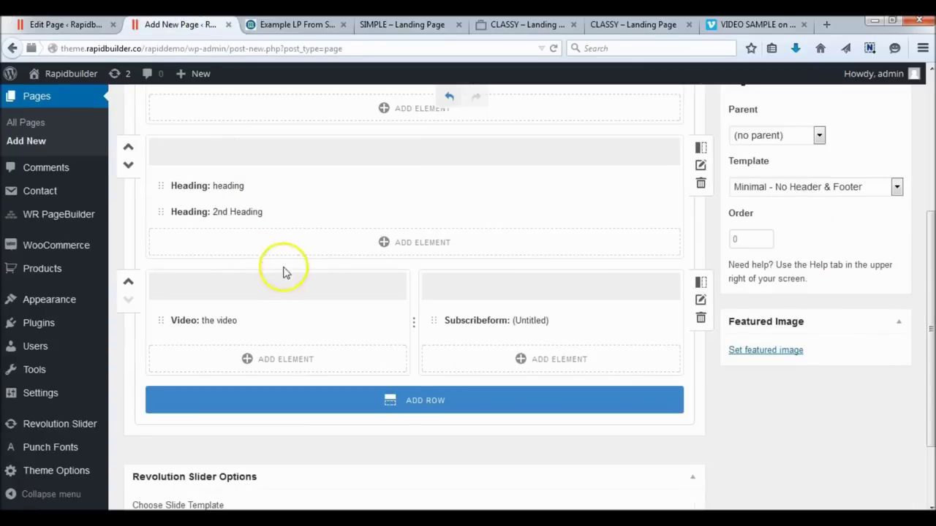
{"action": "left_click", "coordinate": [381, 401]}
{"action": "scroll", "coordinate": [371, 398], "scroll_direction": "down", "scroll_amount": 2}
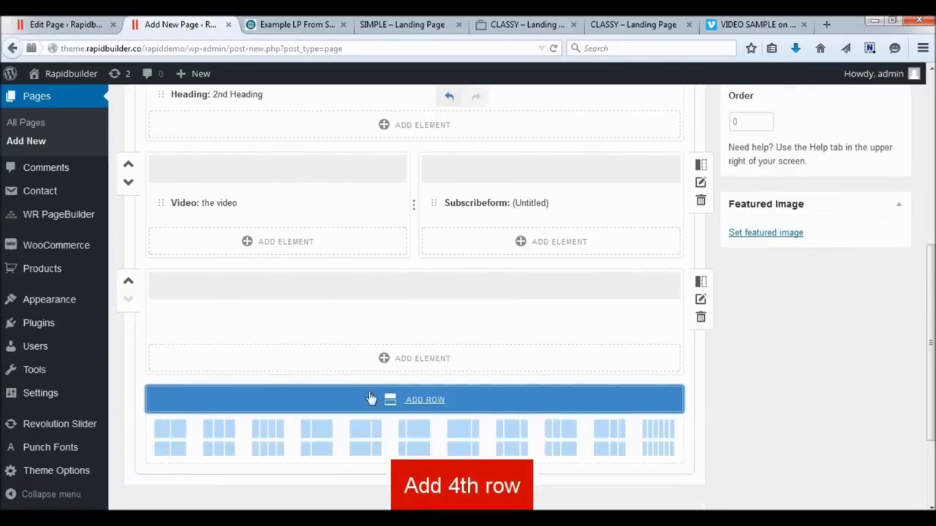
{"action": "scroll", "coordinate": [370, 398], "scroll_direction": "down", "scroll_amount": 1}
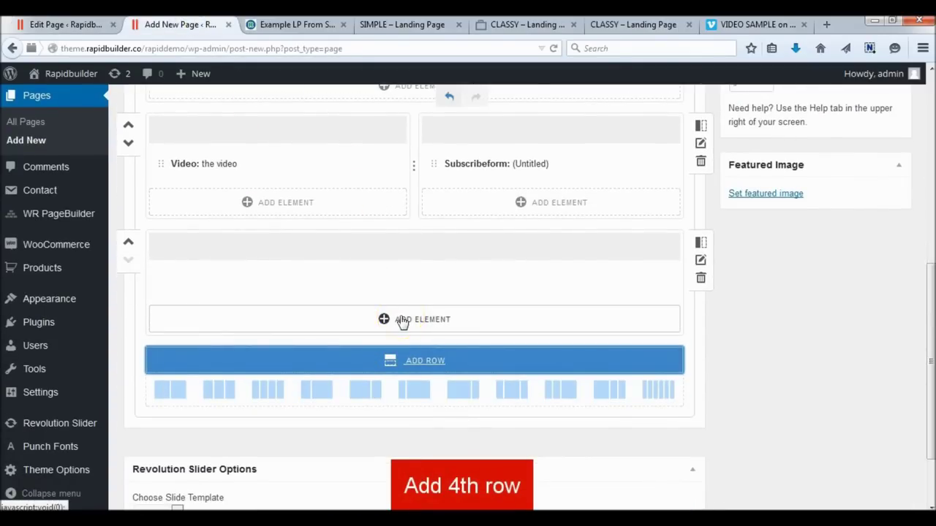
Step: Start adding an element to the fourth row and copy the "Thousands of digital marketers..." and "Find Out How >>>>" text from the CLASSY reference page
{"action": "left_click", "coordinate": [401, 320]}
{"action": "left_click", "coordinate": [601, 25]}
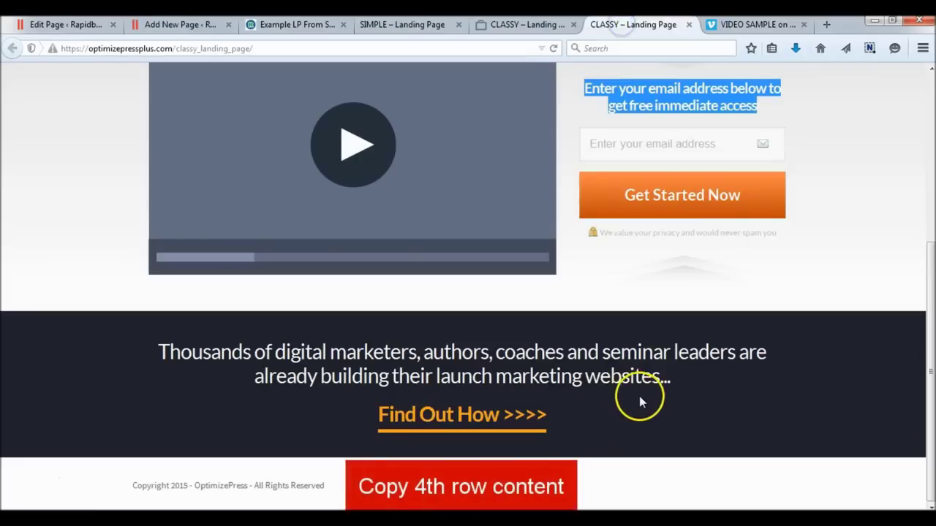
{"action": "left_click_drag", "start_coordinate": [583, 424], "coordinate": [188, 353]}
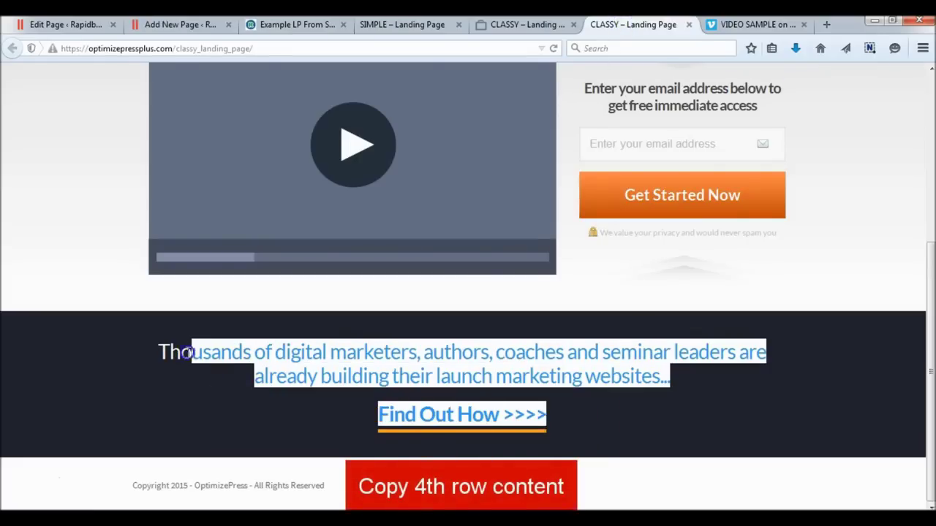
{"action": "right_click", "coordinate": [285, 345]}
{"action": "left_click", "coordinate": [324, 364]}
{"action": "left_click", "coordinate": [179, 24]}
Step: Add a Text element to the fourth row and replace its placeholder content with the copied call-to-action text
{"action": "scroll", "coordinate": [620, 290], "scroll_direction": "down", "scroll_amount": 5}
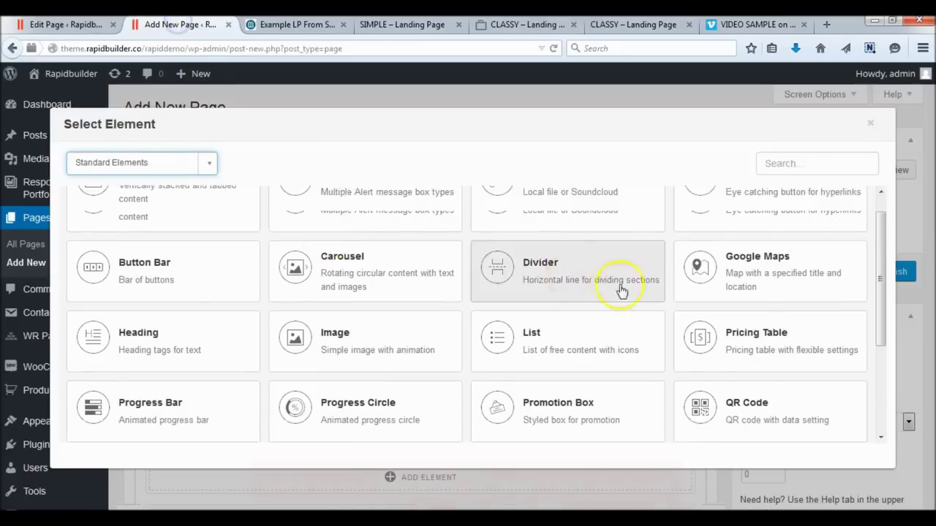
{"action": "left_click", "coordinate": [735, 344]}
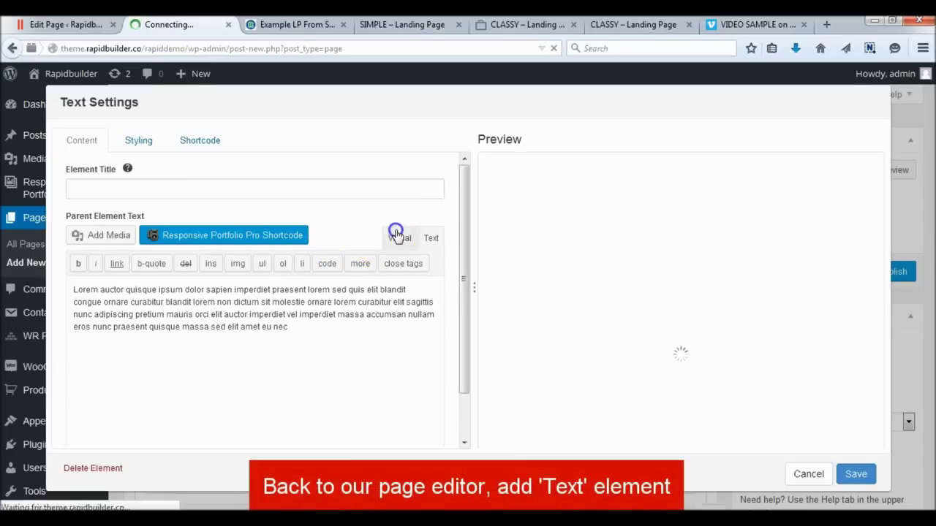
{"action": "left_click", "coordinate": [397, 234]}
{"action": "scroll", "coordinate": [272, 372], "scroll_direction": "down", "scroll_amount": 1}
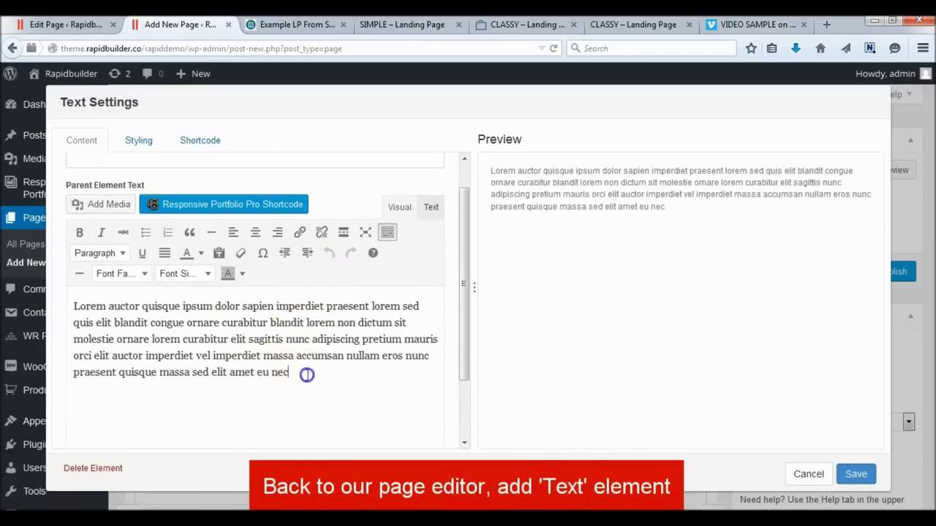
{"action": "left_click_drag", "start_coordinate": [306, 375], "coordinate": [30, 292]}
{"action": "key", "text": "ctrl+v"}
Step: Center the whole call-to-action text and set its font size to 24pt
{"action": "left_click_drag", "start_coordinate": [177, 349], "coordinate": [27, 307]}
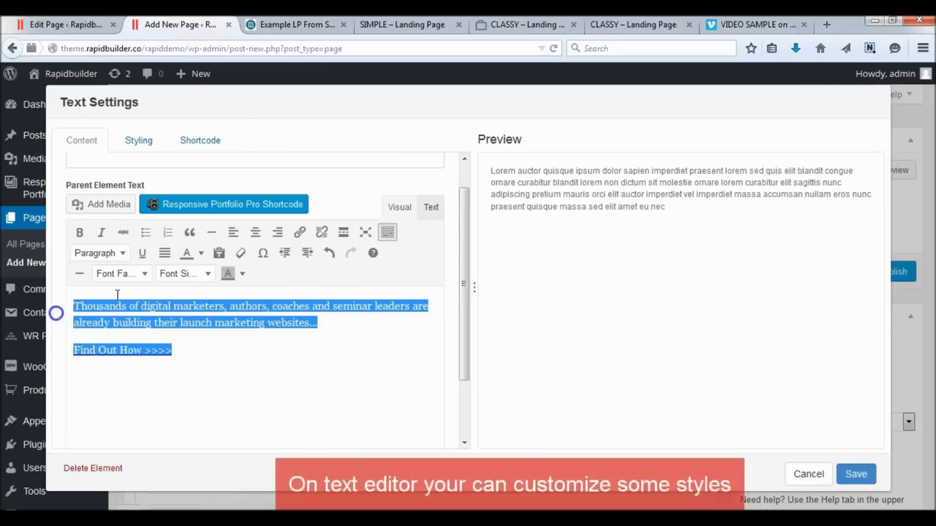
{"action": "left_click", "coordinate": [256, 232]}
{"action": "left_click_drag", "start_coordinate": [337, 344], "coordinate": [58, 299]}
{"action": "left_click", "coordinate": [184, 274]}
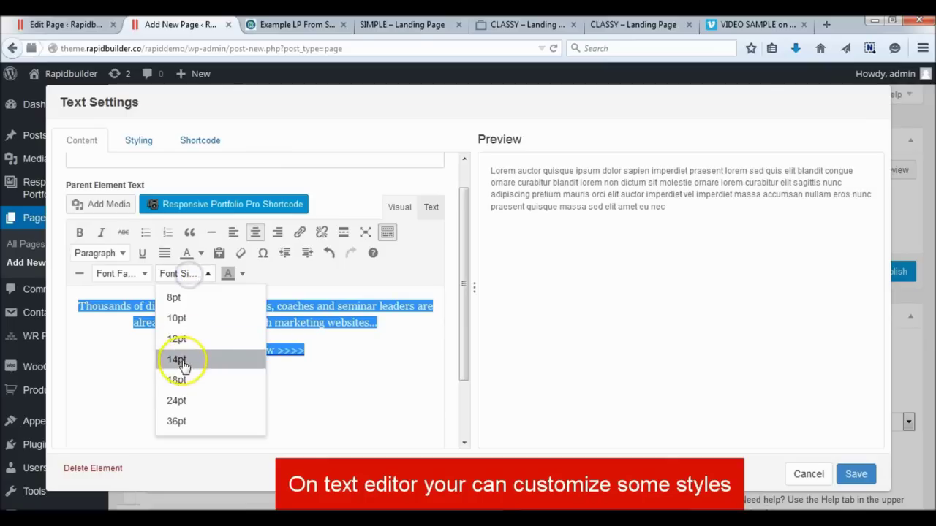
{"action": "left_click", "coordinate": [183, 402]}
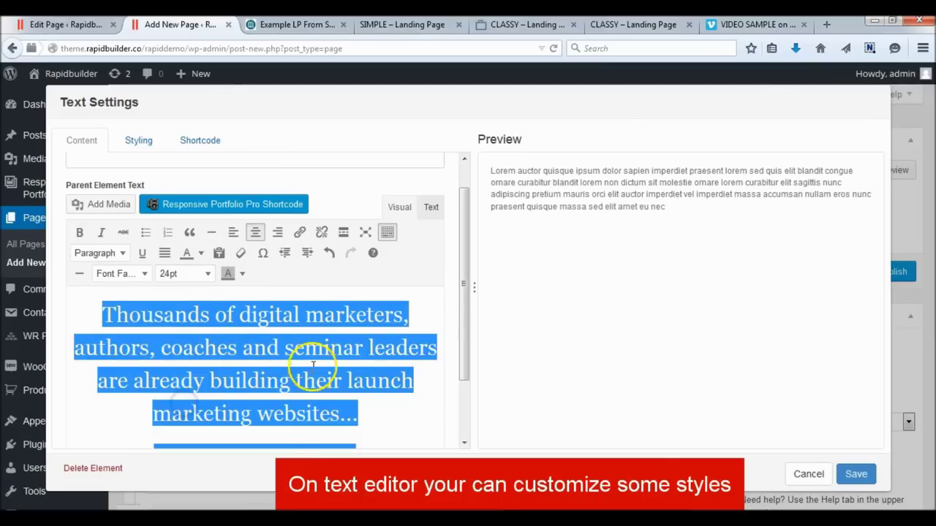
{"action": "scroll", "coordinate": [312, 363], "scroll_direction": "down", "scroll_amount": 2}
{"action": "left_click", "coordinate": [399, 370]}
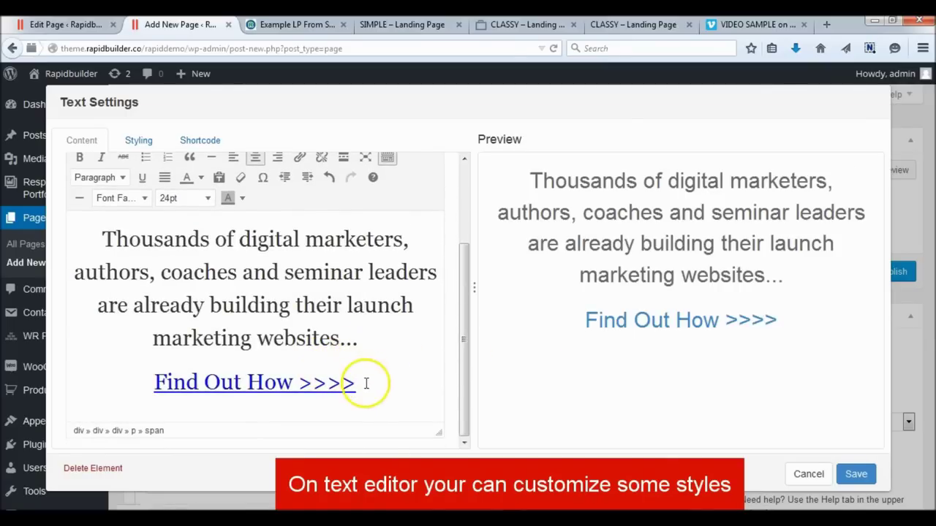
Step: Apply the custom text color #fafafa to the "Thousands of digital marketers..." paragraph
{"action": "left_click_drag", "start_coordinate": [365, 344], "coordinate": [78, 243]}
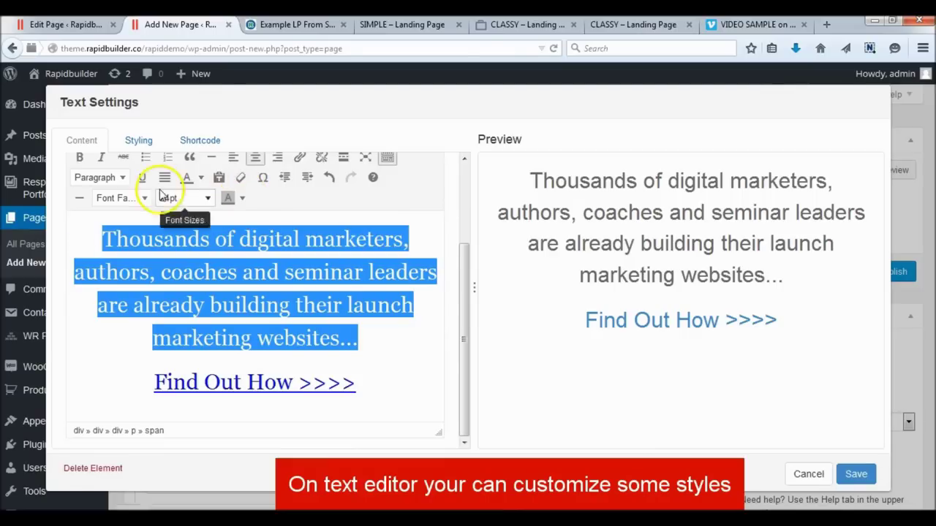
{"action": "left_click", "coordinate": [202, 180]}
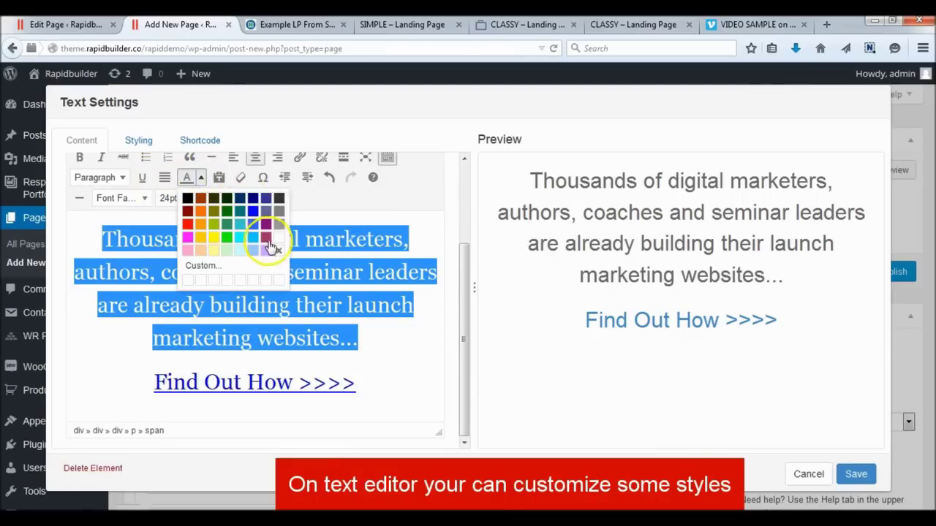
{"action": "left_click", "coordinate": [220, 272]}
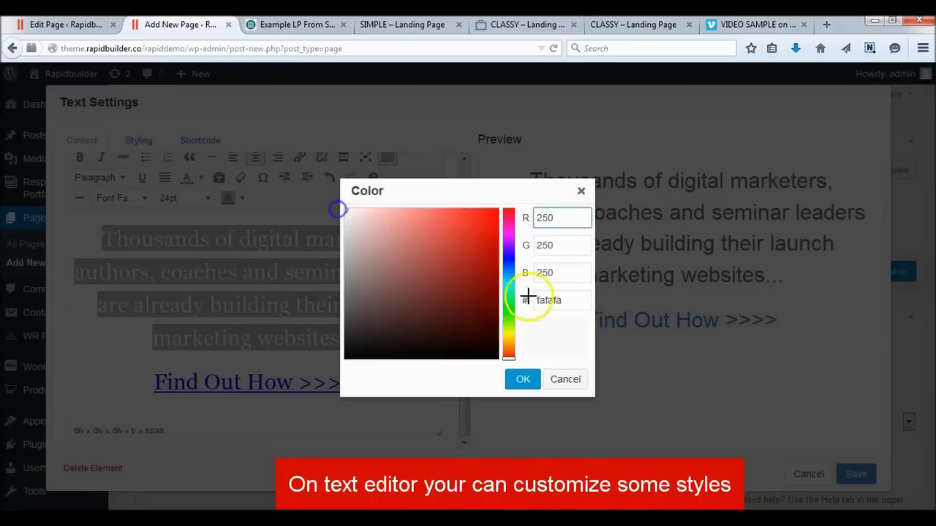
{"action": "left_click", "coordinate": [521, 379]}
Step: Color the "Find Out How >>>>" link orange and save the text element
{"action": "left_click", "coordinate": [373, 382]}
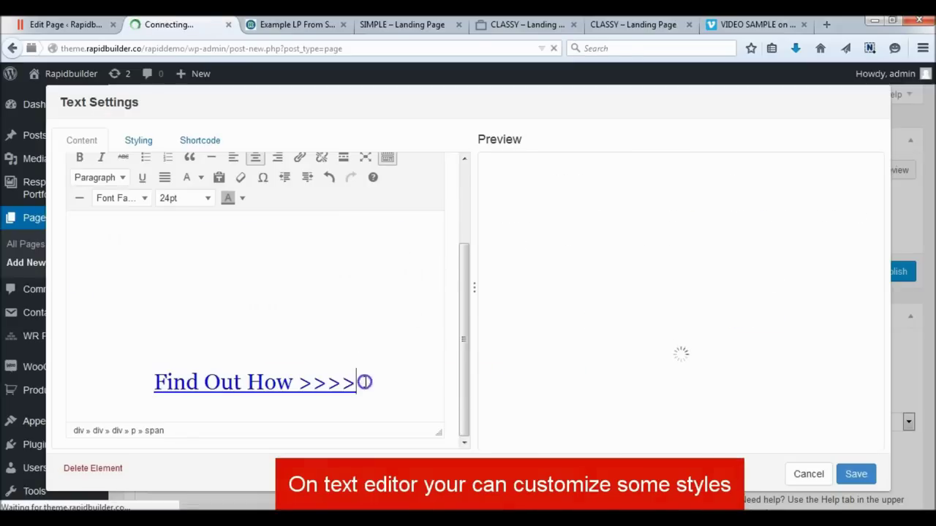
{"action": "left_click_drag", "start_coordinate": [364, 382], "coordinate": [131, 378]}
{"action": "left_click", "coordinate": [201, 177]}
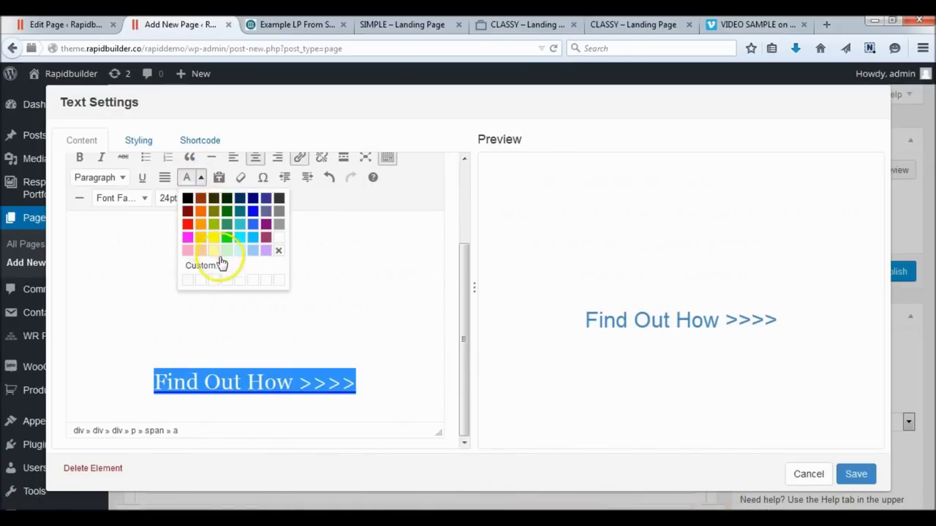
{"action": "left_click", "coordinate": [200, 229]}
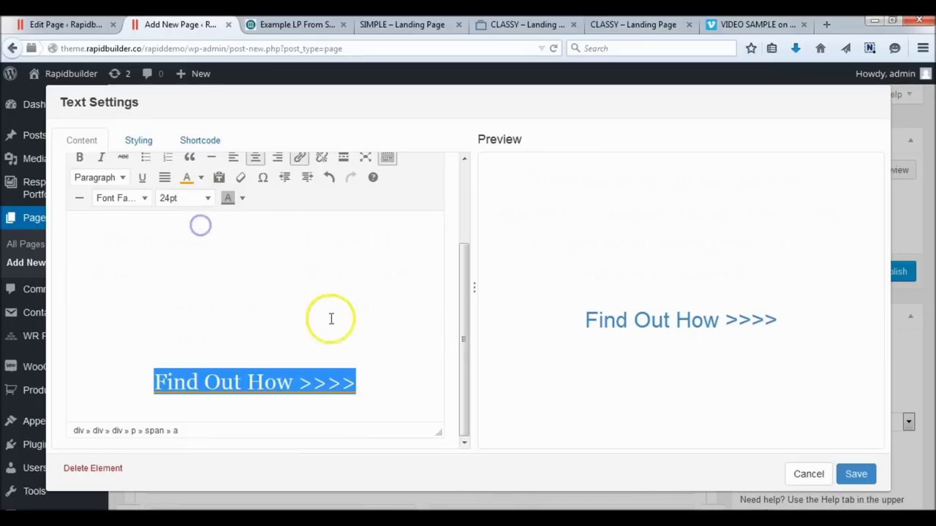
{"action": "left_click_drag", "start_coordinate": [348, 335], "coordinate": [347, 320]}
{"action": "left_click", "coordinate": [406, 353]}
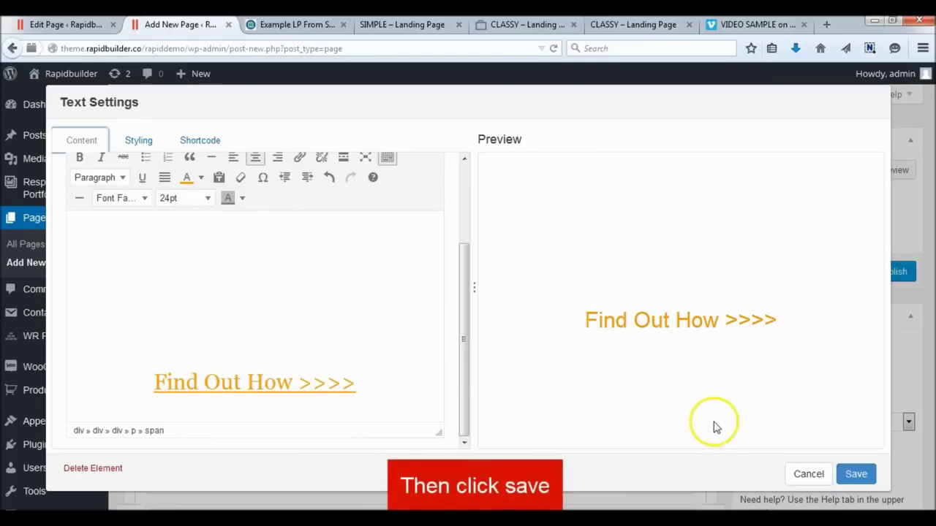
{"action": "left_click", "coordinate": [852, 473]}
Step: Add a fifth row below the call-to-action text row
{"action": "scroll", "coordinate": [464, 369], "scroll_direction": "down", "scroll_amount": 10}
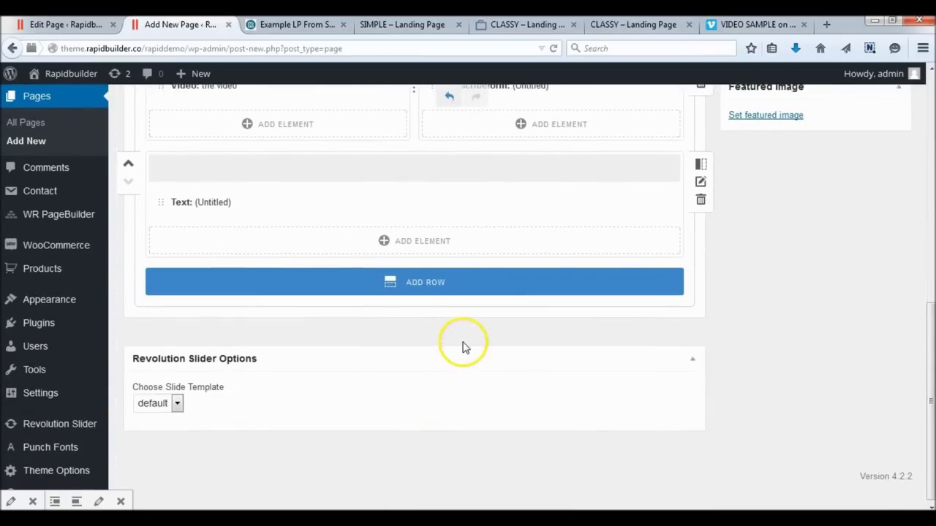
{"action": "scroll", "coordinate": [340, 334], "scroll_direction": "up", "scroll_amount": 2}
{"action": "left_click", "coordinate": [416, 366]}
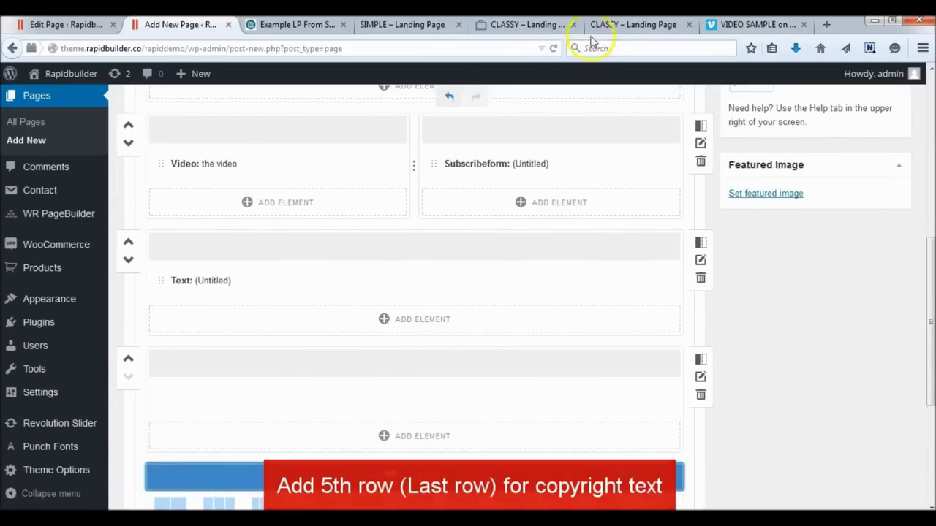
Step: Copy the copyright line from the footer of the CLASSY reference page and return to the page editor
{"action": "left_click", "coordinate": [630, 24]}
{"action": "left_click_drag", "start_coordinate": [132, 486], "coordinate": [322, 486]}
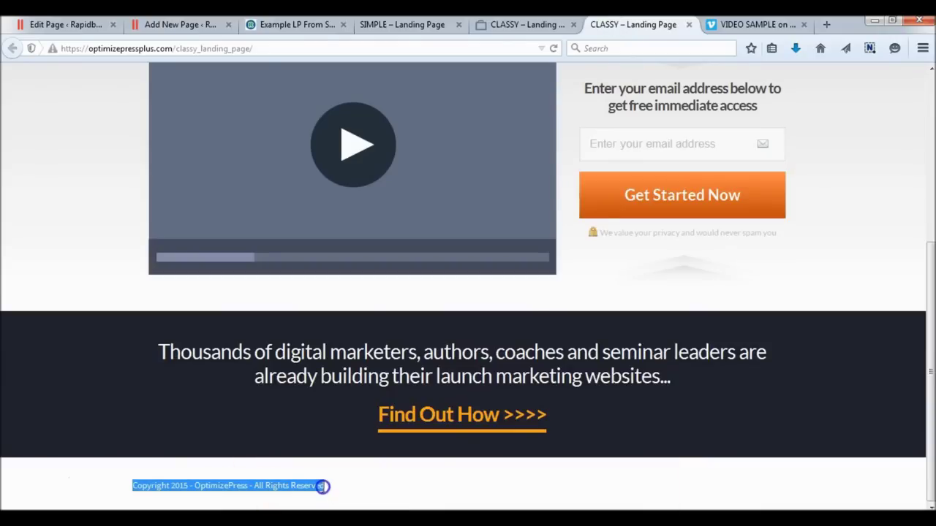
{"action": "right_click", "coordinate": [308, 485]}
{"action": "left_click", "coordinate": [341, 391]}
{"action": "left_click", "coordinate": [176, 24]}
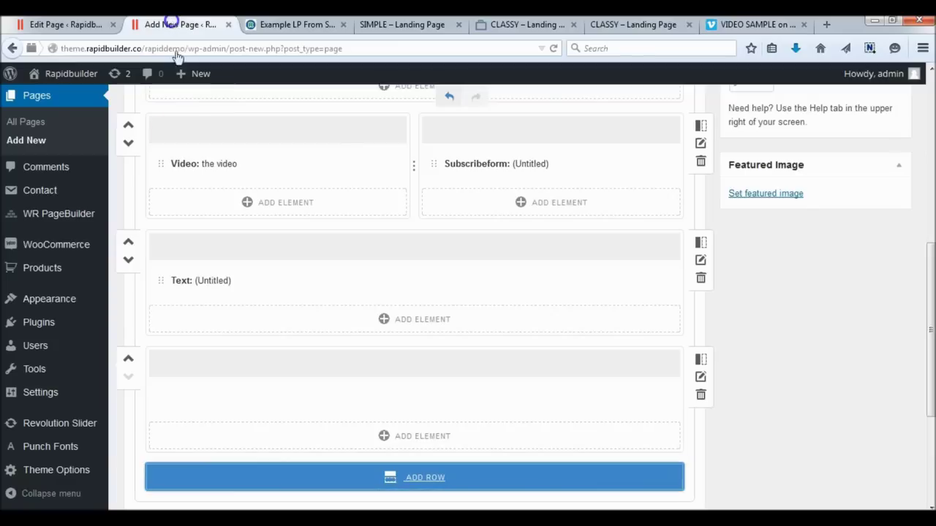
Step: Add a Text element to the fifth row and replace its placeholder content with the copied copyright line
{"action": "left_click", "coordinate": [398, 439]}
{"action": "scroll", "coordinate": [695, 355], "scroll_direction": "down", "scroll_amount": 1}
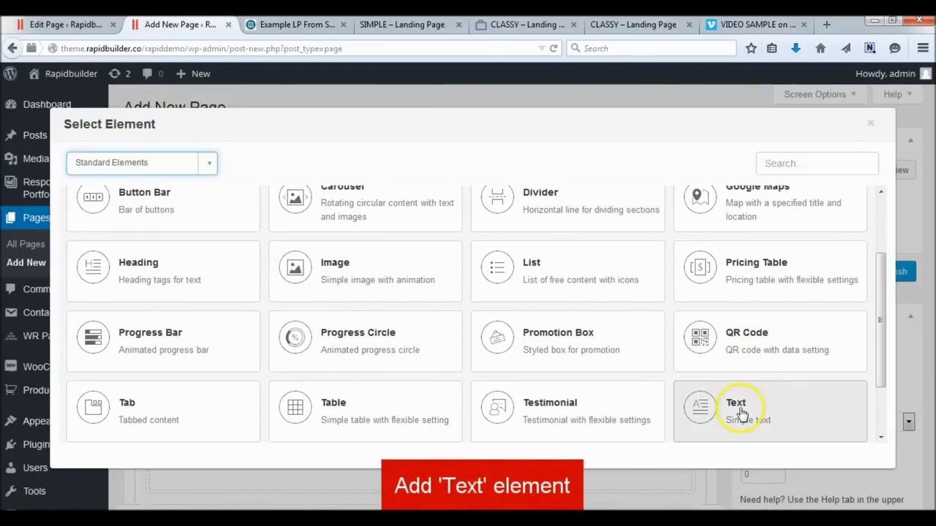
{"action": "left_click", "coordinate": [740, 414]}
{"action": "left_click", "coordinate": [399, 238]}
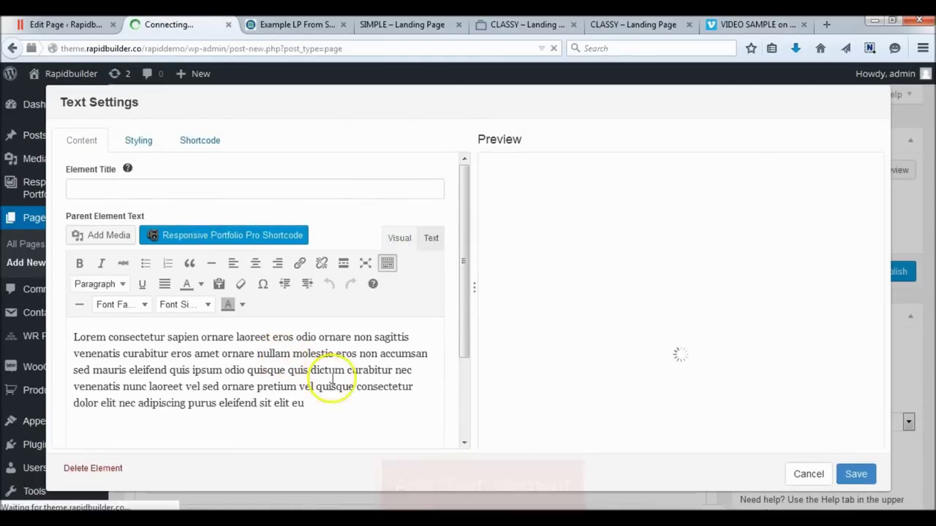
{"action": "left_click_drag", "start_coordinate": [251, 403], "coordinate": [52, 339]}
{"action": "key", "text": "ctrl+v"}
Step: Replace "OptimizePress" with "Your Company Name" in the copyright line and center the line
{"action": "left_click", "coordinate": [184, 339]}
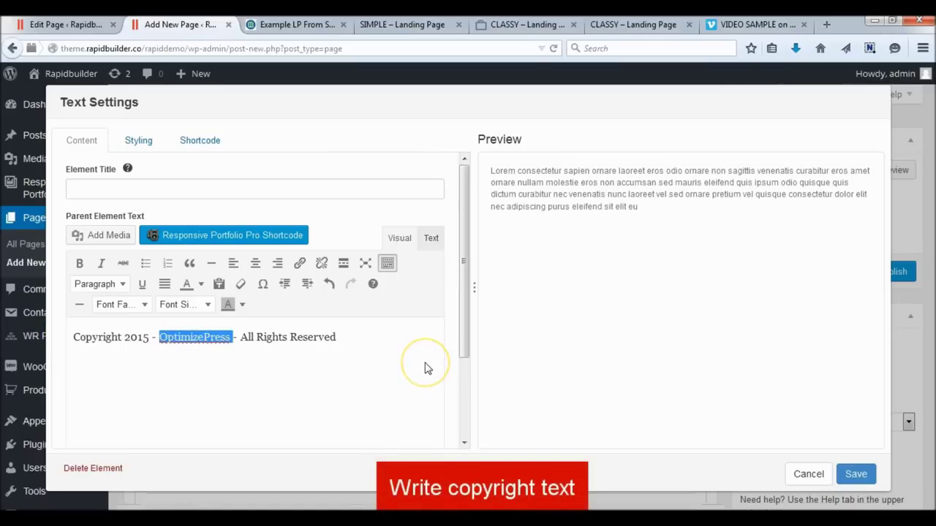
{"action": "type", "text": "Your Company Na"}
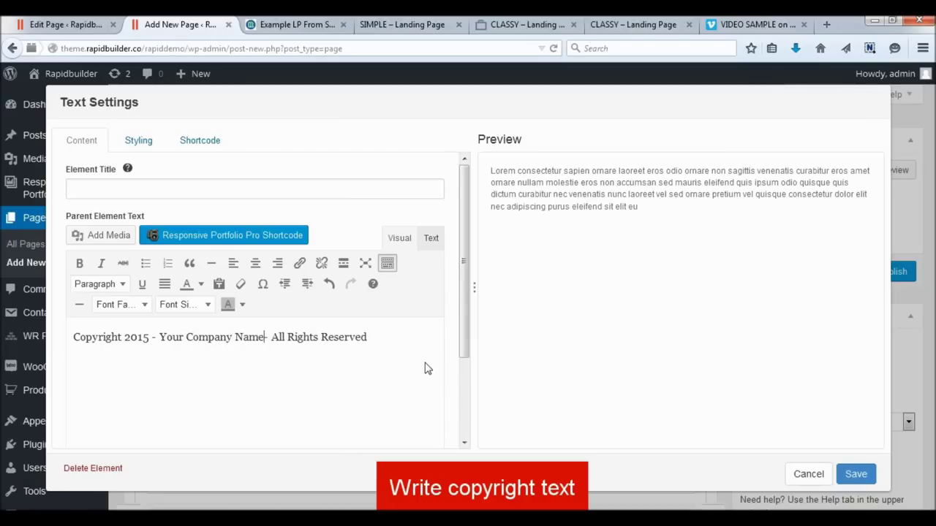
{"action": "triple_click", "coordinate": [397, 346]}
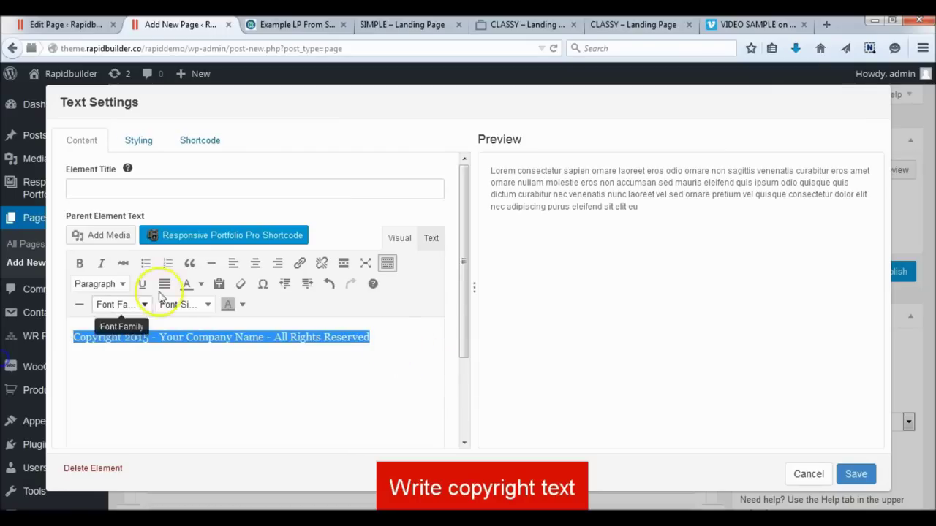
{"action": "left_click", "coordinate": [255, 264]}
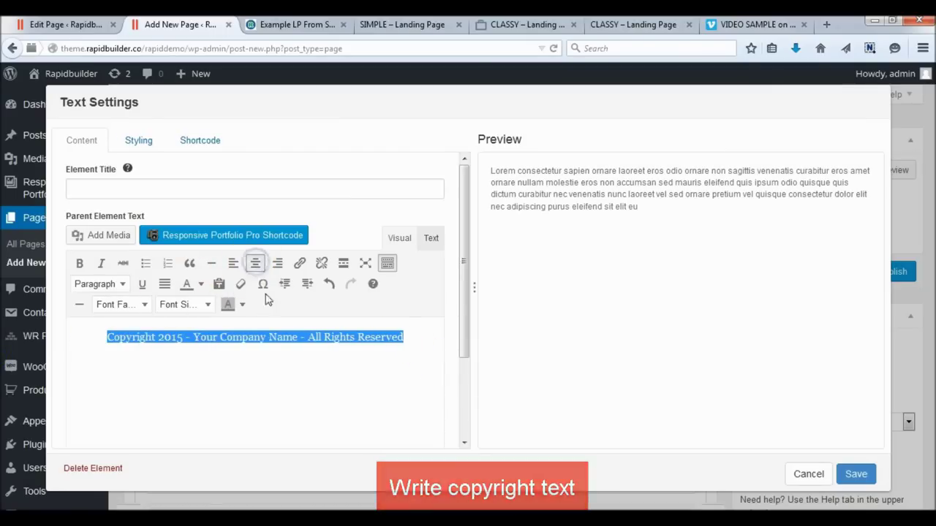
{"action": "left_click", "coordinate": [230, 366]}
Step: Title the text element "Copyright" and save it
{"action": "left_click", "coordinate": [219, 188]}
{"action": "type", "text": "Copyright"}
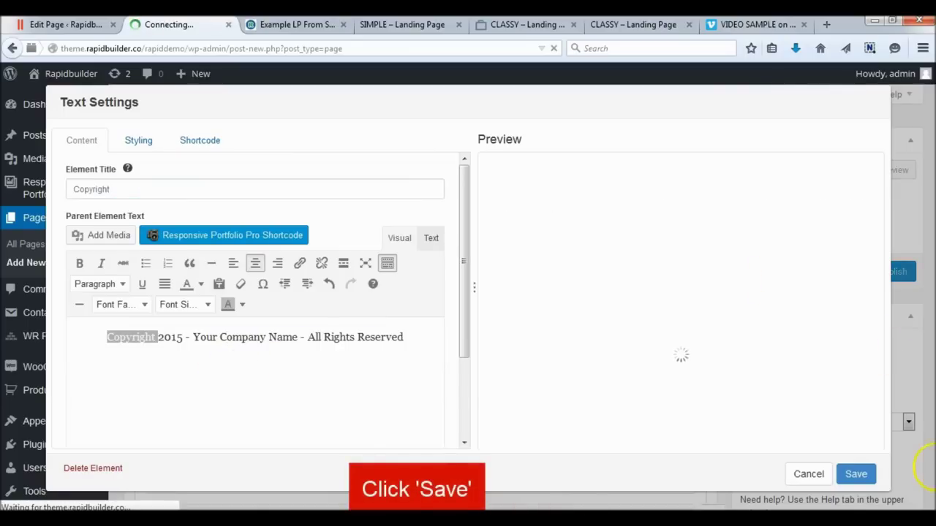
{"action": "left_click", "coordinate": [856, 475]}
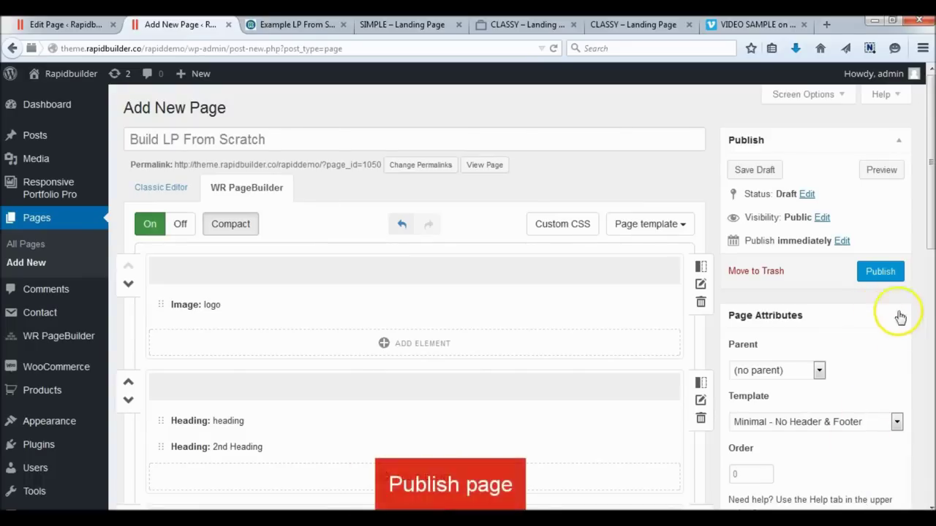
Step: Publish the "Build LP From Scratch" page and open its front-end view in a new tab
{"action": "left_click", "coordinate": [891, 273]}
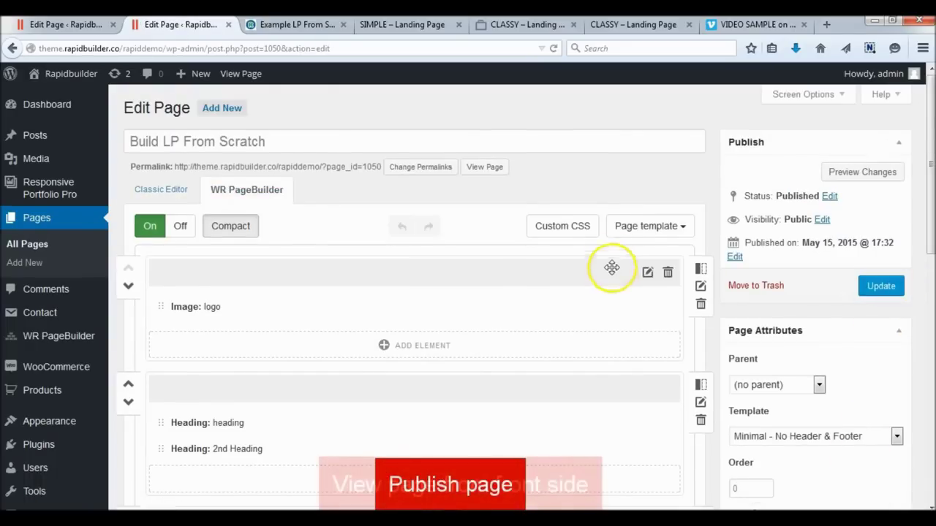
{"action": "left_click", "coordinate": [490, 169]}
{"action": "left_click", "coordinate": [529, 178]}
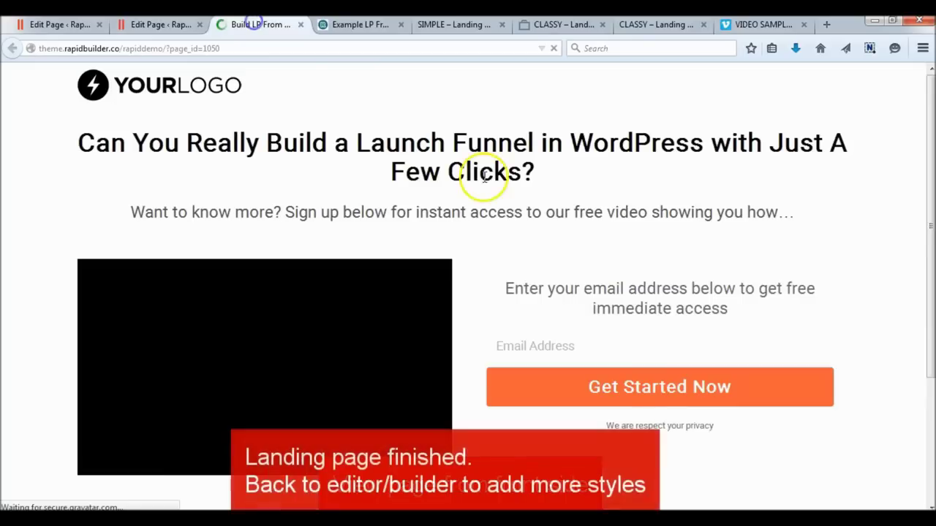
Step: Return from the published page to its editor and give the logo row full width with a #f0f0f0 solid background
{"action": "scroll", "coordinate": [511, 176], "scroll_direction": "down", "scroll_amount": 3}
{"action": "scroll", "coordinate": [511, 175], "scroll_direction": "down", "scroll_amount": 1}
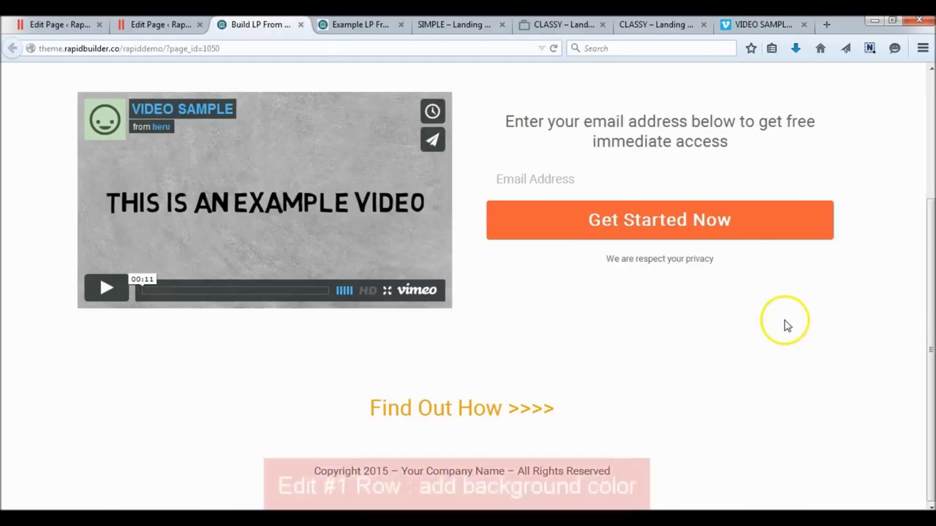
{"action": "key", "text": "ctrl+Page_Up"}
{"action": "left_click", "coordinate": [701, 288]}
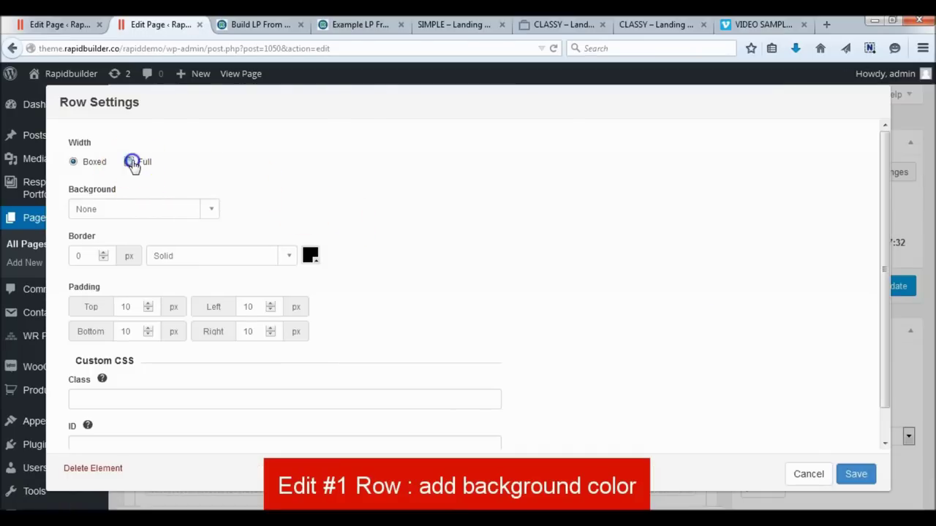
{"action": "left_click", "coordinate": [145, 212]}
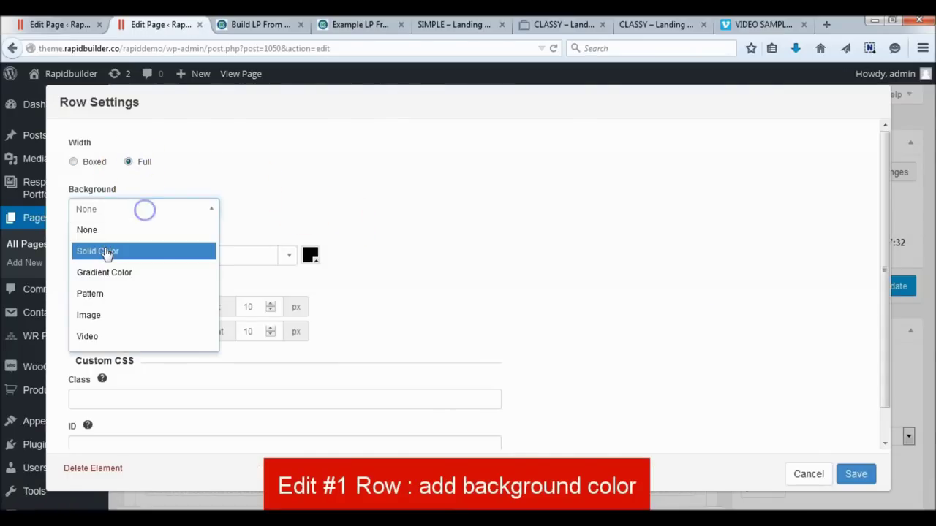
{"action": "left_click", "coordinate": [105, 251]}
{"action": "left_click", "coordinate": [146, 260]}
{"action": "left_click_drag", "start_coordinate": [140, 309], "coordinate": [138, 280]}
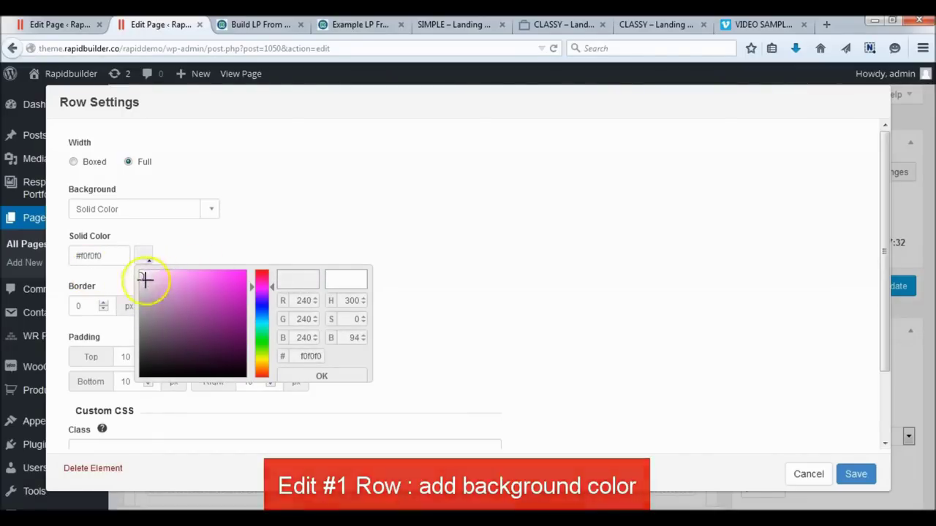
{"action": "left_click", "coordinate": [321, 372]}
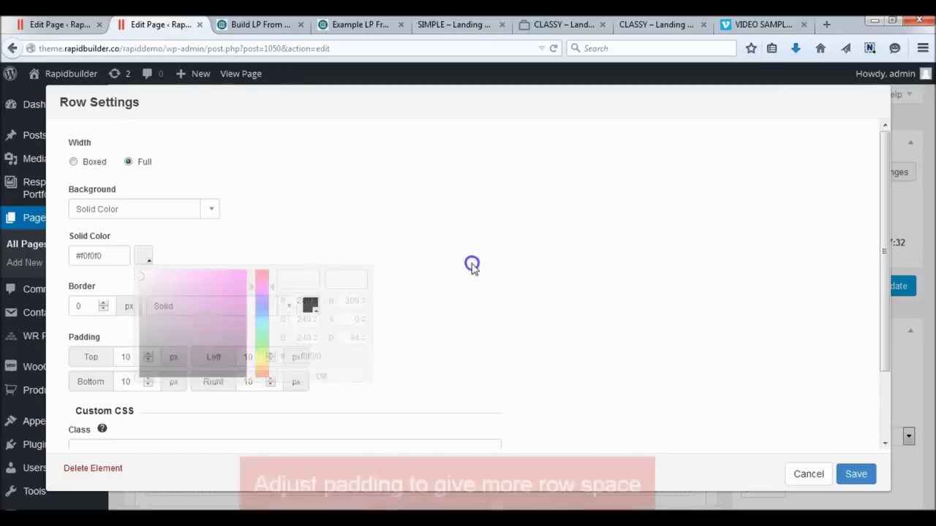
Step: Set the logo row's padding to 0 px left and right and 30 px top and bottom
{"action": "scroll", "coordinate": [471, 265], "scroll_direction": "down", "scroll_amount": 1}
{"action": "left_click", "coordinate": [259, 325]}
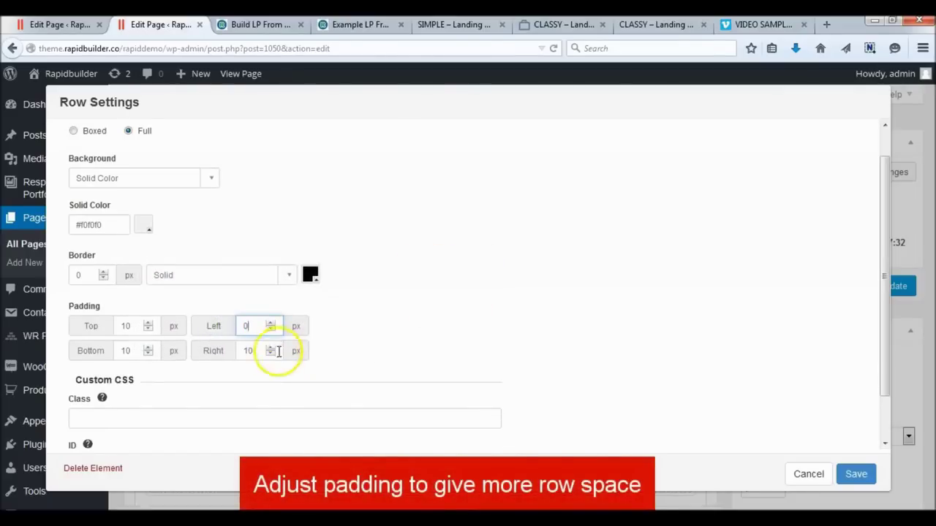
{"action": "left_click", "coordinate": [259, 350]}
{"action": "type", "text": "0"}
{"action": "left_click", "coordinate": [123, 327]}
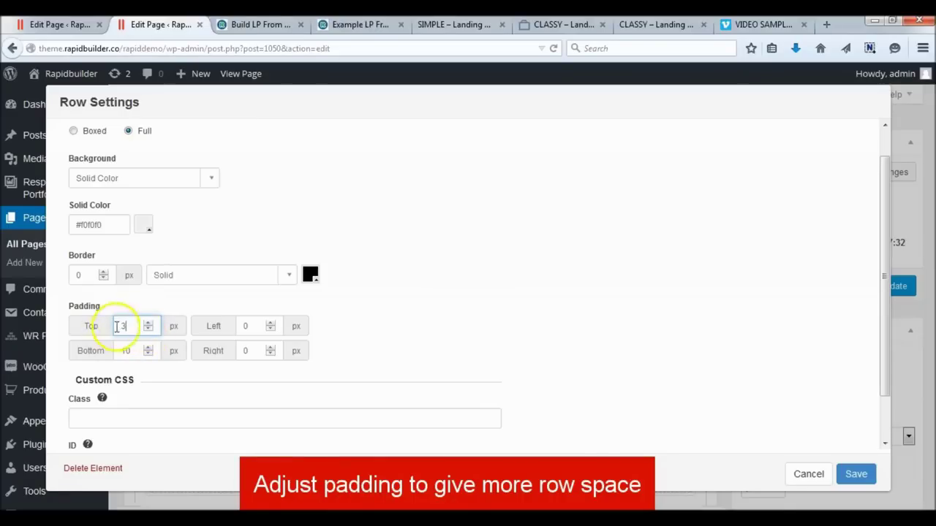
{"action": "type", "text": "3"}
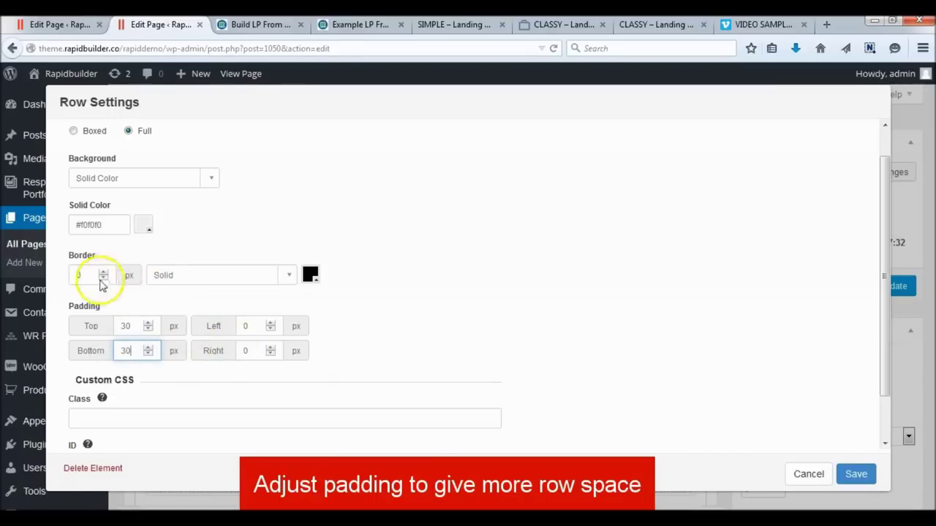
Step: Give the logo row a 1 px solid border in #ebebeb and save the row settings
{"action": "scroll", "coordinate": [146, 286], "scroll_direction": "down", "scroll_amount": 2}
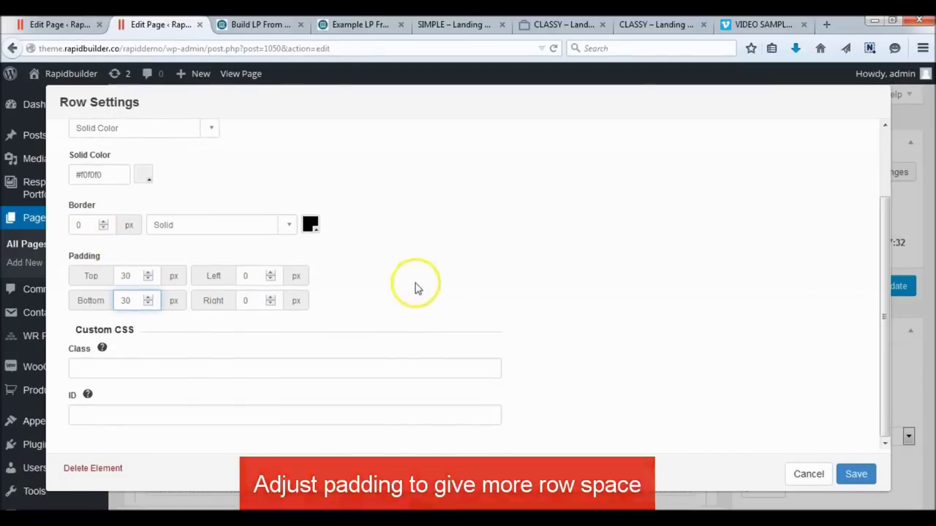
{"action": "left_click", "coordinate": [103, 223]}
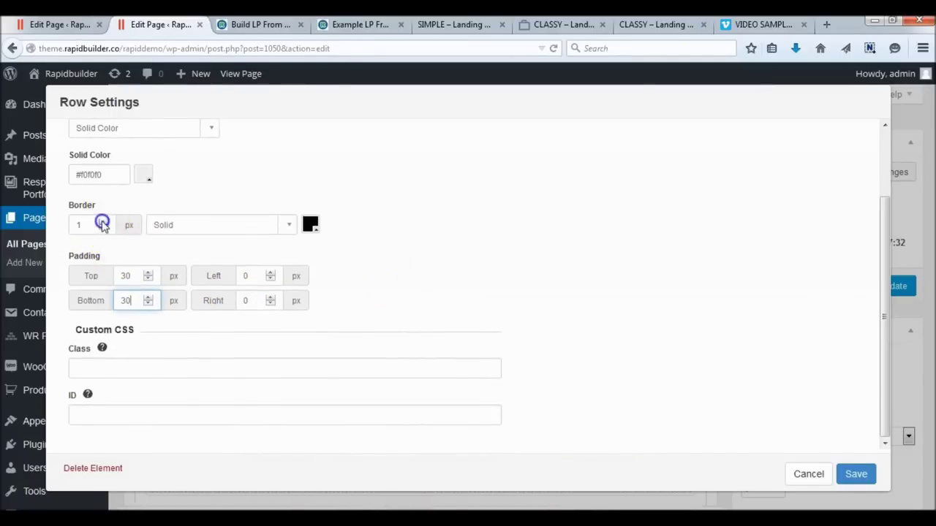
{"action": "left_click", "coordinate": [310, 225]}
{"action": "left_click_drag", "start_coordinate": [316, 274], "coordinate": [302, 253]}
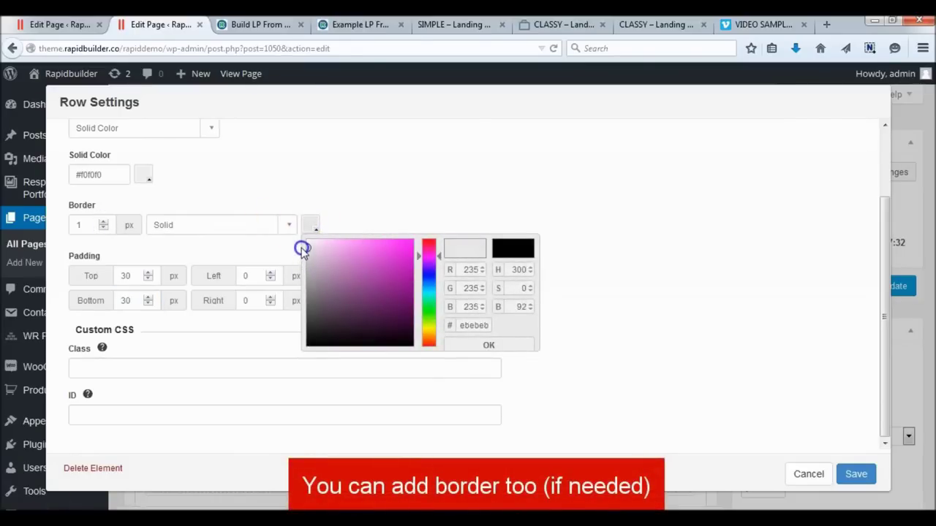
{"action": "left_click", "coordinate": [481, 354]}
{"action": "scroll", "coordinate": [753, 387], "scroll_direction": "up", "scroll_amount": 2}
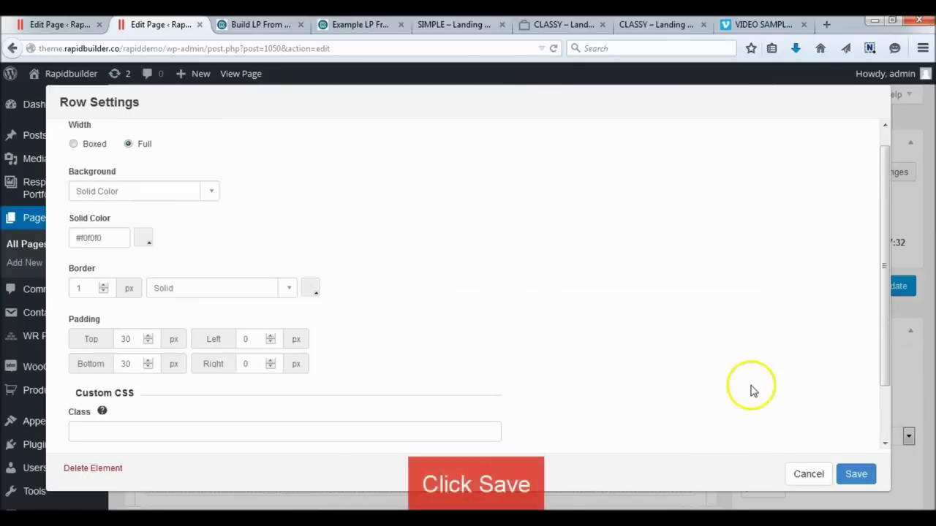
{"action": "left_click", "coordinate": [856, 474]}
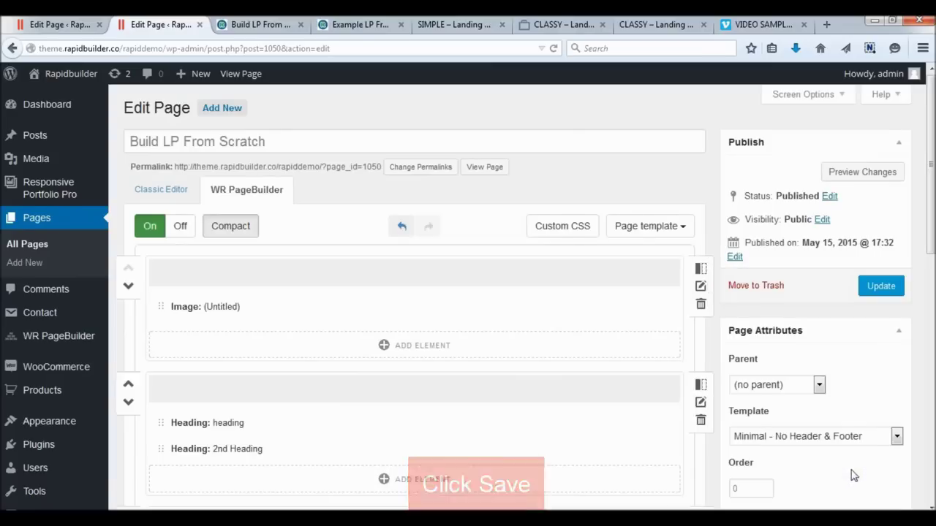
Step: Set the video and subscribe form row to full width with a gradient background whose 100% stop is #e8e8e8
{"action": "scroll", "coordinate": [854, 475], "scroll_direction": "down", "scroll_amount": 3}
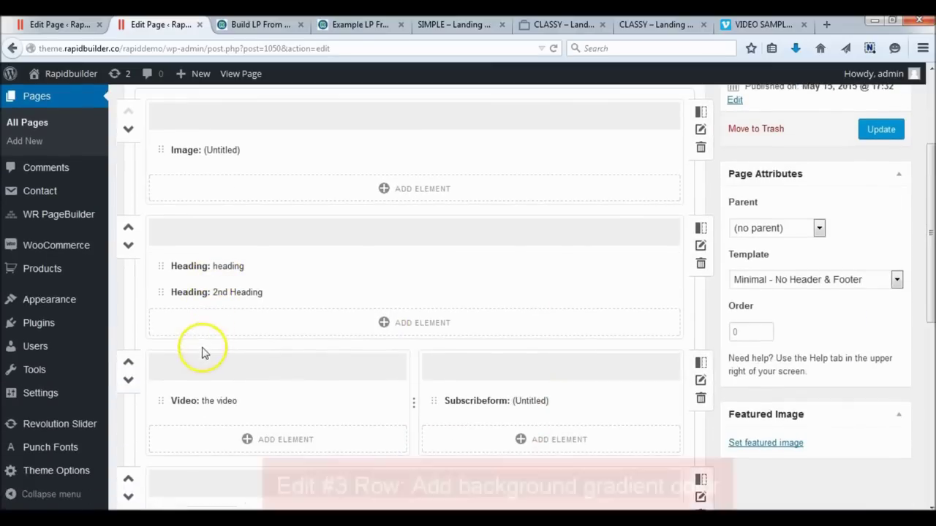
{"action": "left_click", "coordinate": [700, 381]}
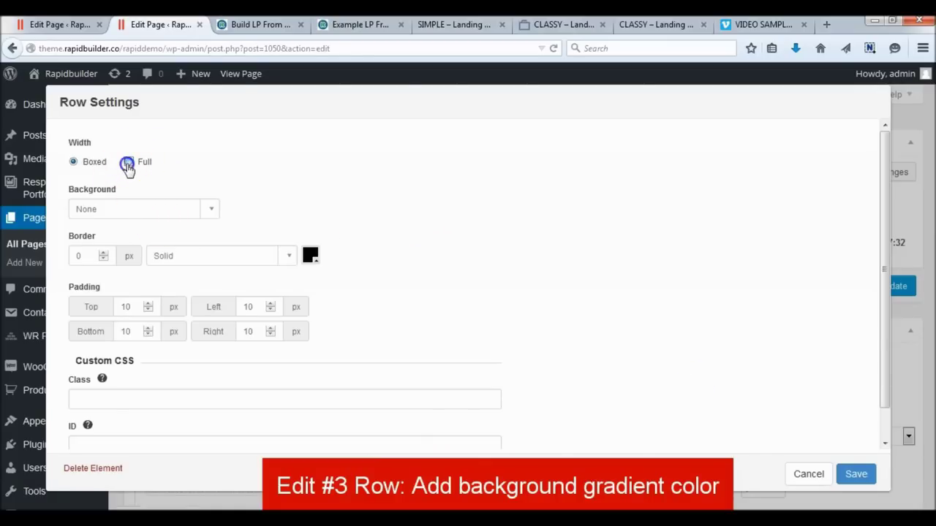
{"action": "left_click", "coordinate": [161, 206]}
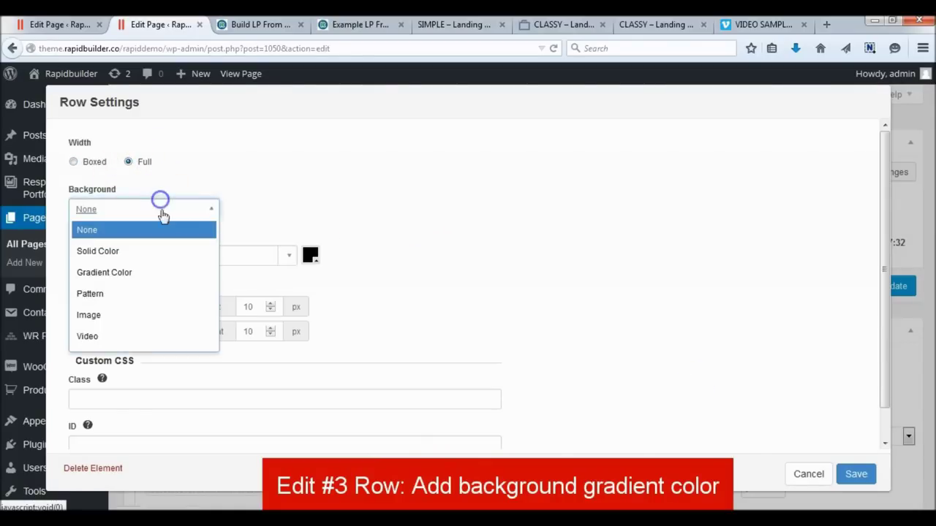
{"action": "left_click", "coordinate": [108, 272]}
{"action": "left_click", "coordinate": [218, 265]}
{"action": "left_click", "coordinate": [216, 281]}
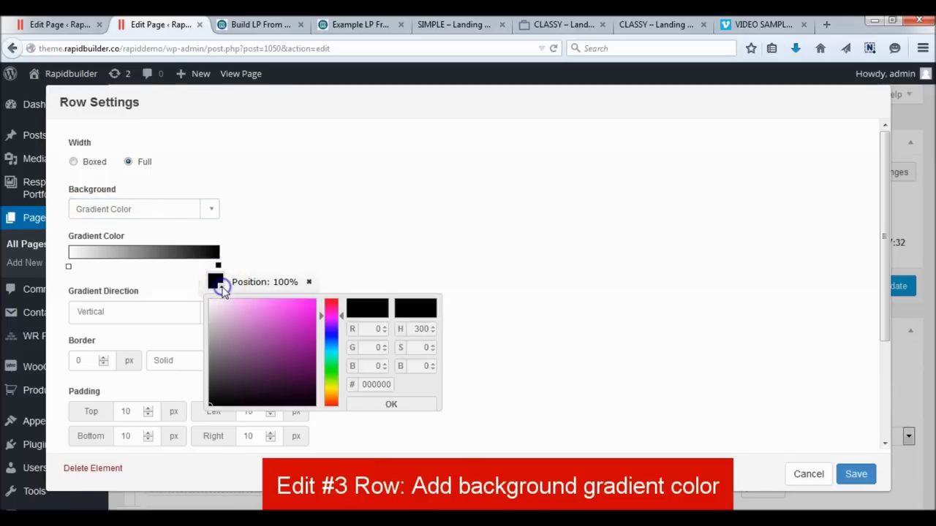
{"action": "mouse_move", "coordinate": [260, 351]}
{"action": "left_mouse_down"}
{"action": "mouse_move", "coordinate": [209, 329]}
{"action": "mouse_move", "coordinate": [209, 305]}
{"action": "left_mouse_up"}
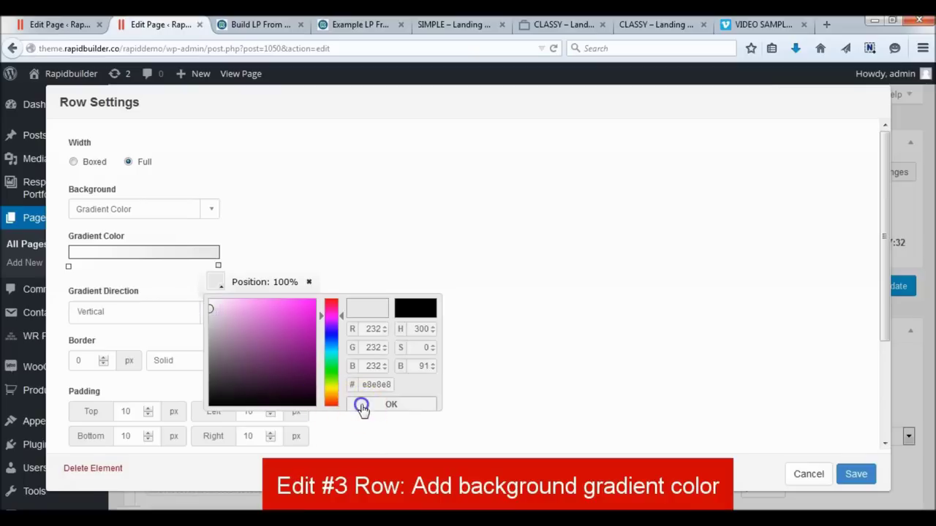
{"action": "left_click", "coordinate": [361, 404]}
Step: Change the 0% stop of the video row's background gradient to #f7f7f7
{"action": "left_click", "coordinate": [69, 267]}
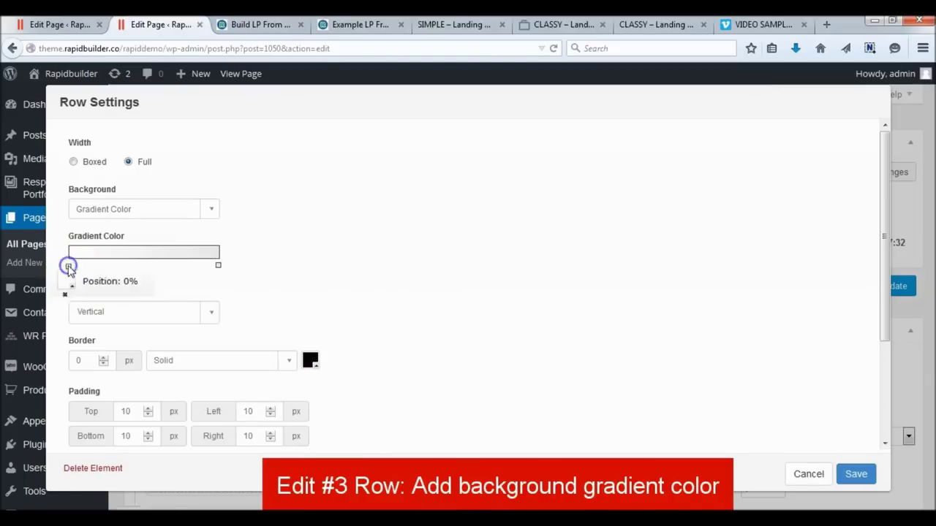
{"action": "left_click", "coordinate": [71, 285]}
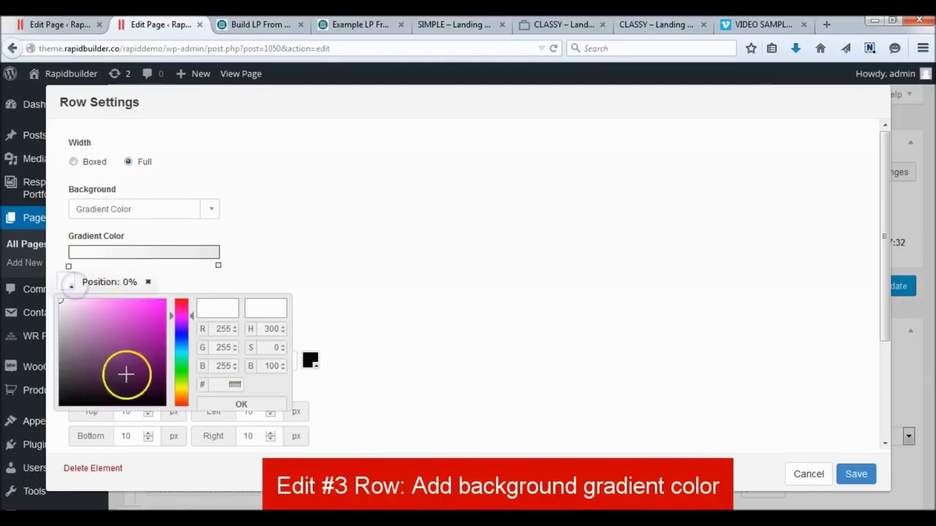
{"action": "left_click_drag", "start_coordinate": [106, 368], "coordinate": [57, 303]}
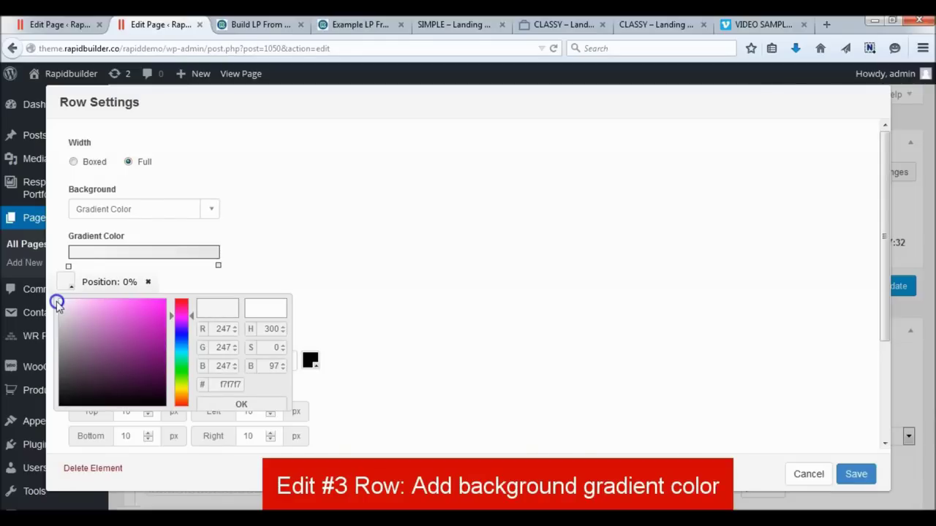
{"action": "left_click", "coordinate": [259, 402]}
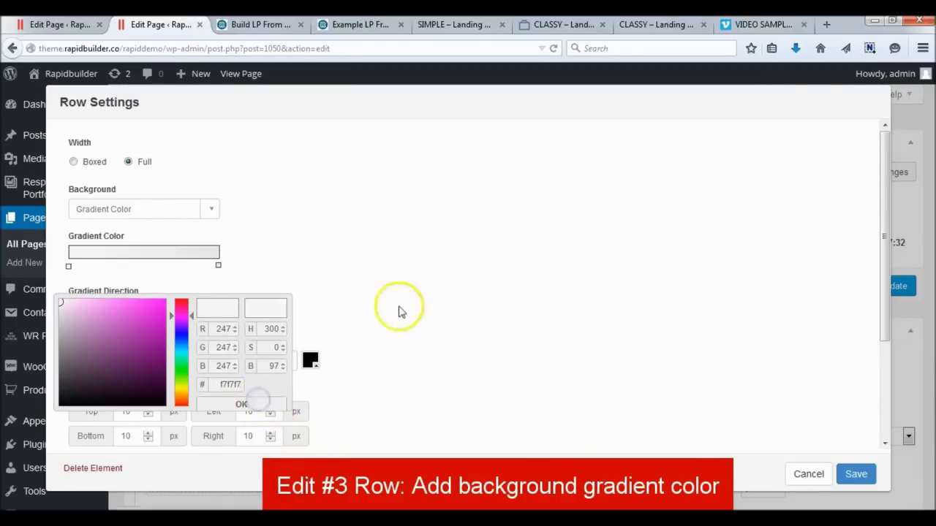
Step: Add a 1 px solid border in #ebebeb to the video and subscribe form row
{"action": "scroll", "coordinate": [418, 292], "scroll_direction": "down", "scroll_amount": 2}
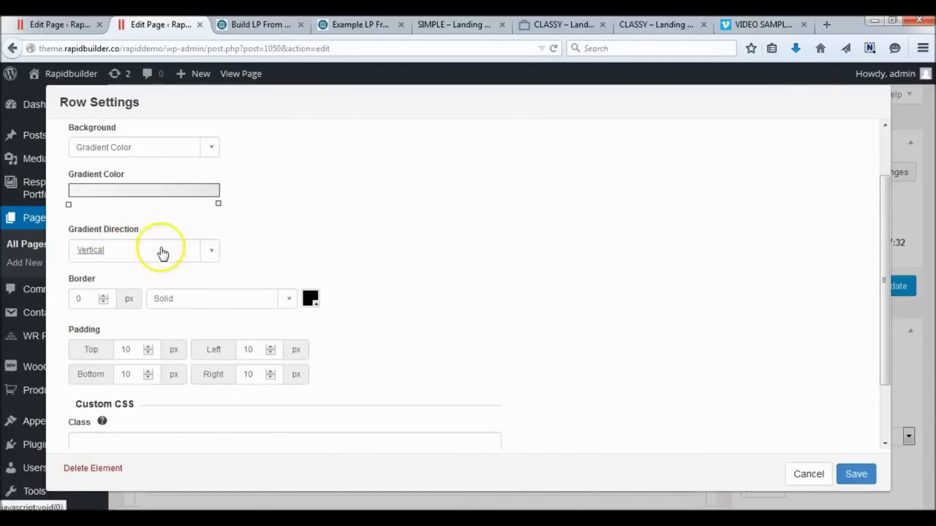
{"action": "left_click", "coordinate": [104, 295]}
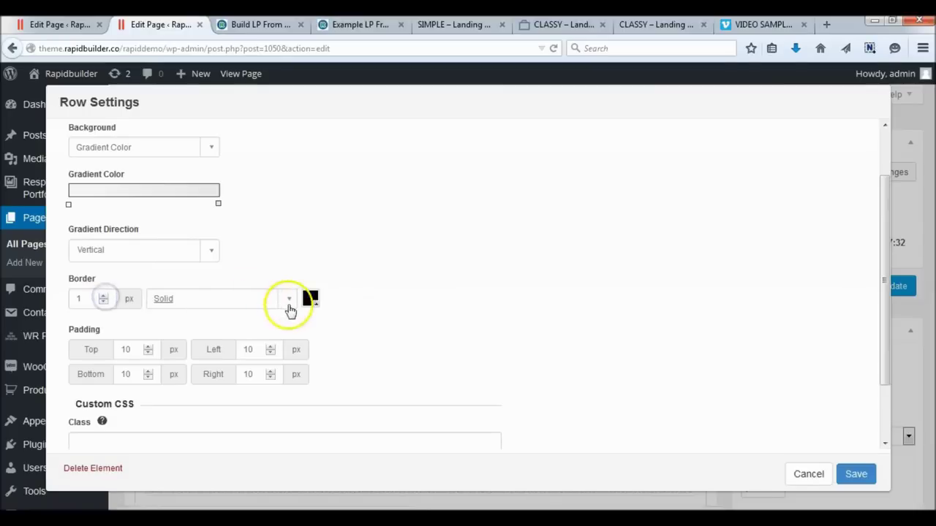
{"action": "left_click", "coordinate": [310, 298]}
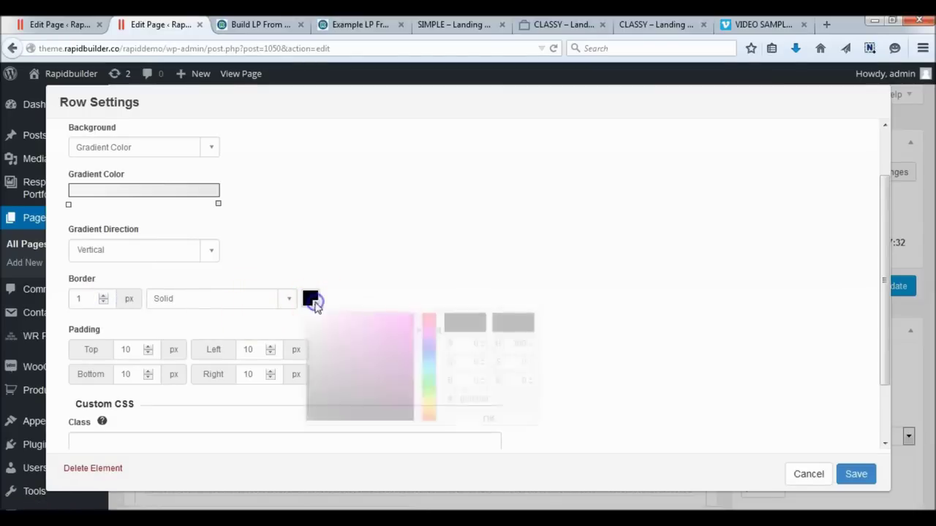
{"action": "left_click_drag", "start_coordinate": [338, 366], "coordinate": [302, 323]}
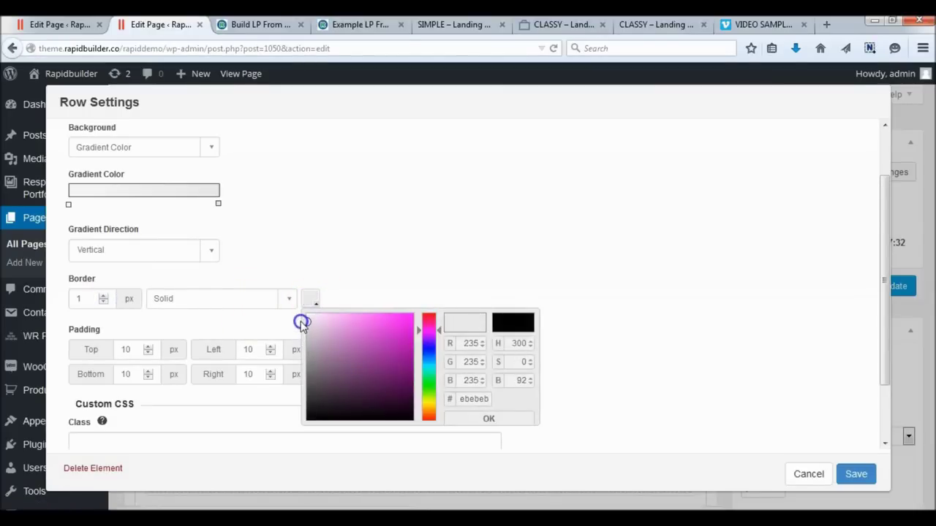
{"action": "left_click", "coordinate": [461, 418]}
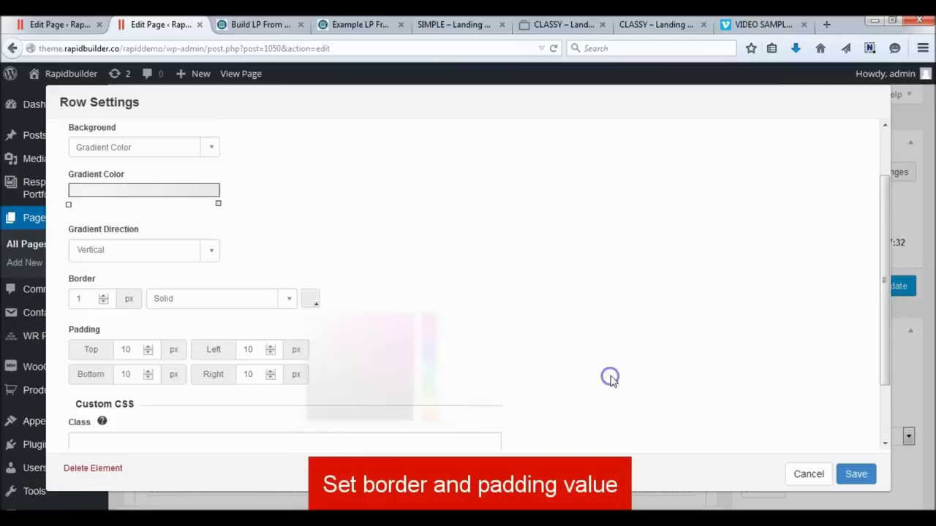
Step: Set the video row's padding to 0 px left and right and 40 px top and bottom, and save the row settings
{"action": "scroll", "coordinate": [253, 334], "scroll_direction": "down", "scroll_amount": 2}
{"action": "left_click_drag", "start_coordinate": [253, 287], "coordinate": [217, 285]}
{"action": "type", "text": "0"}
{"action": "left_click_drag", "start_coordinate": [261, 316], "coordinate": [209, 317]}
{"action": "type", "text": "0"}
{"action": "left_click_drag", "start_coordinate": [136, 293], "coordinate": [78, 291]}
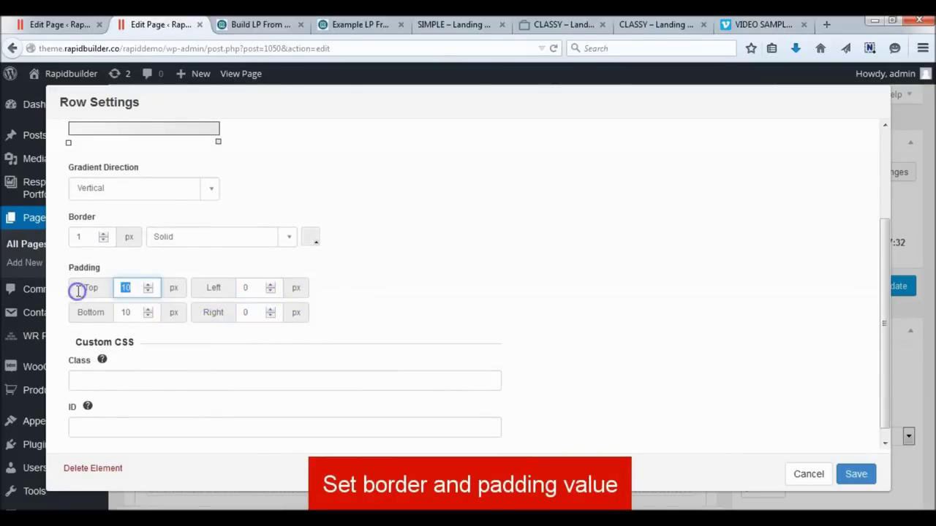
{"action": "left_click_drag", "start_coordinate": [144, 312], "coordinate": [88, 316]}
{"action": "type", "text": "40"}
{"action": "scroll", "coordinate": [556, 298], "scroll_direction": "down", "scroll_amount": 1}
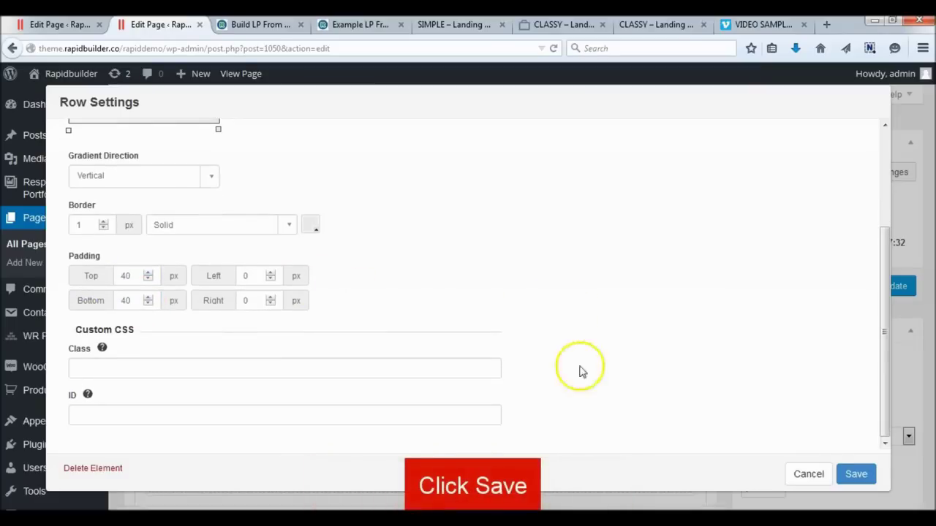
{"action": "left_click", "coordinate": [855, 474]}
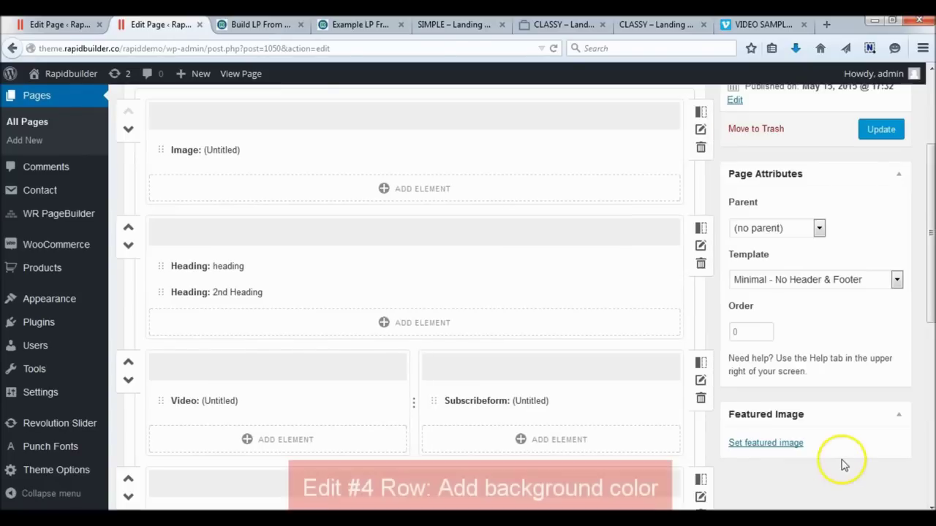
Step: Set the fourth row, holding the untitled call-to-action text, to full width with a dark #303030 solid background
{"action": "scroll", "coordinate": [438, 409], "scroll_direction": "down", "scroll_amount": 2}
{"action": "left_click", "coordinate": [700, 340]}
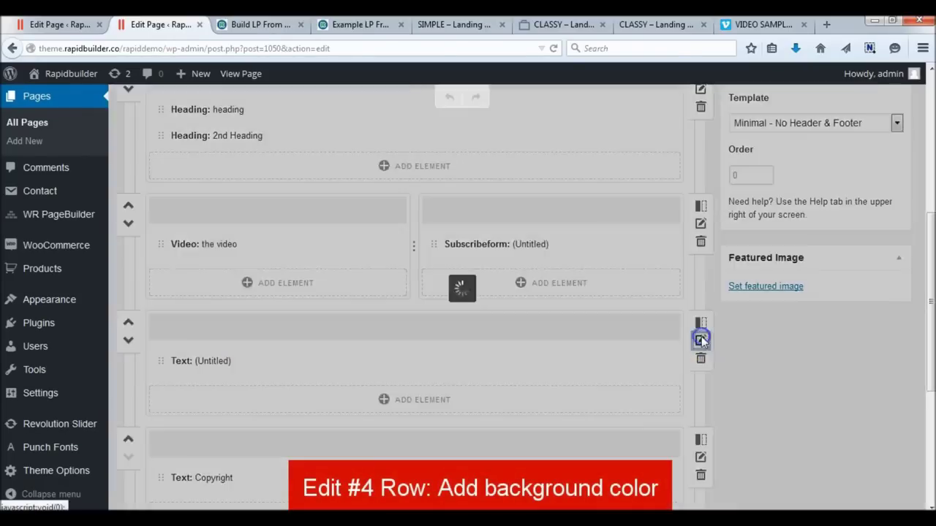
{"action": "left_click", "coordinate": [129, 162]}
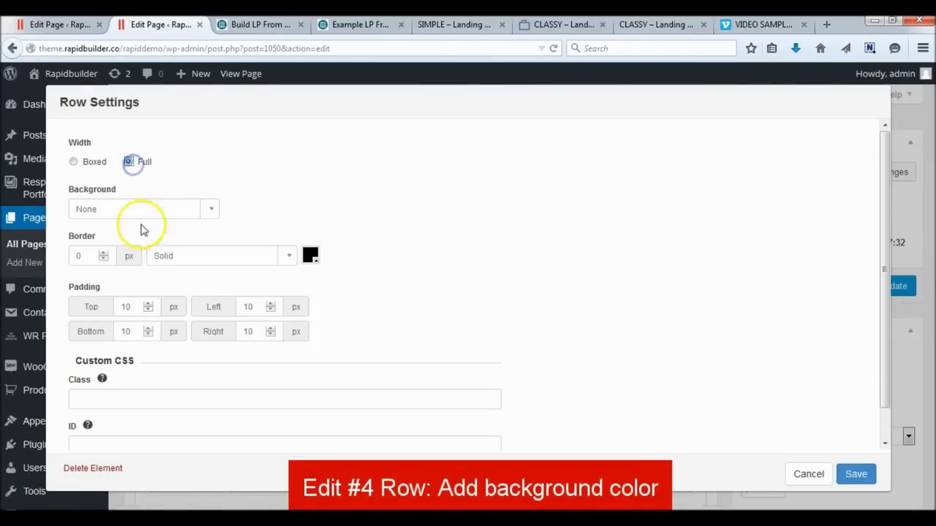
{"action": "left_click", "coordinate": [176, 209]}
{"action": "left_click", "coordinate": [125, 250]}
{"action": "left_click", "coordinate": [147, 255]}
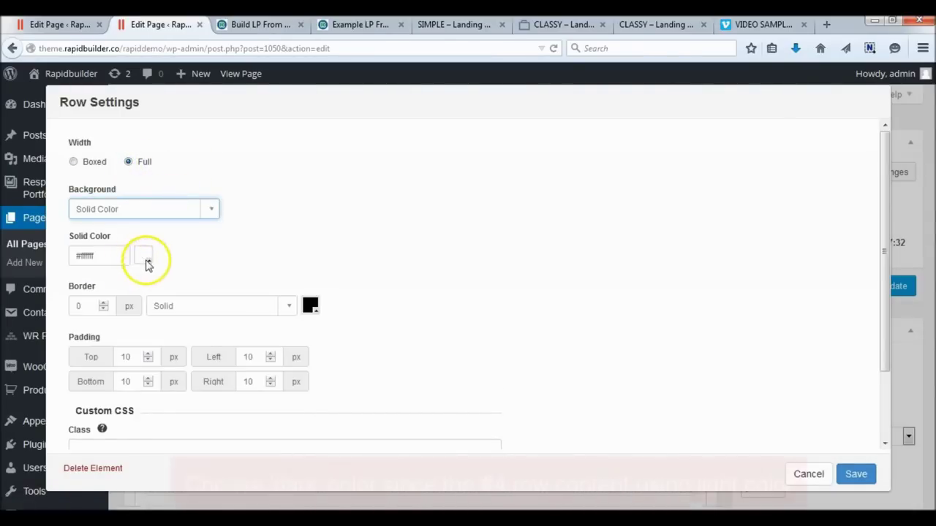
{"action": "mouse_move", "coordinate": [207, 334]}
{"action": "left_mouse_down"}
{"action": "mouse_move", "coordinate": [182, 351]}
{"action": "mouse_move", "coordinate": [138, 333]}
{"action": "mouse_move", "coordinate": [138, 358]}
{"action": "left_mouse_up"}
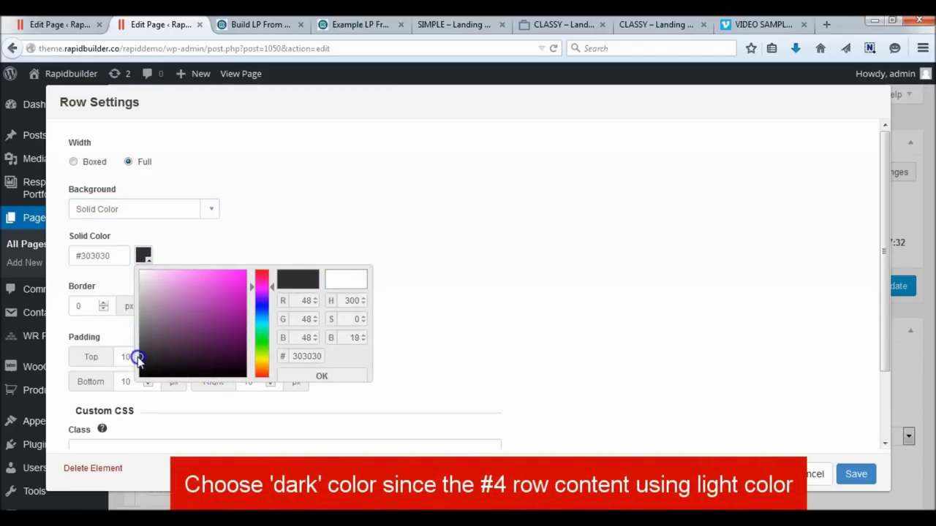
{"action": "left_click", "coordinate": [321, 376]}
{"action": "left_click", "coordinate": [505, 327]}
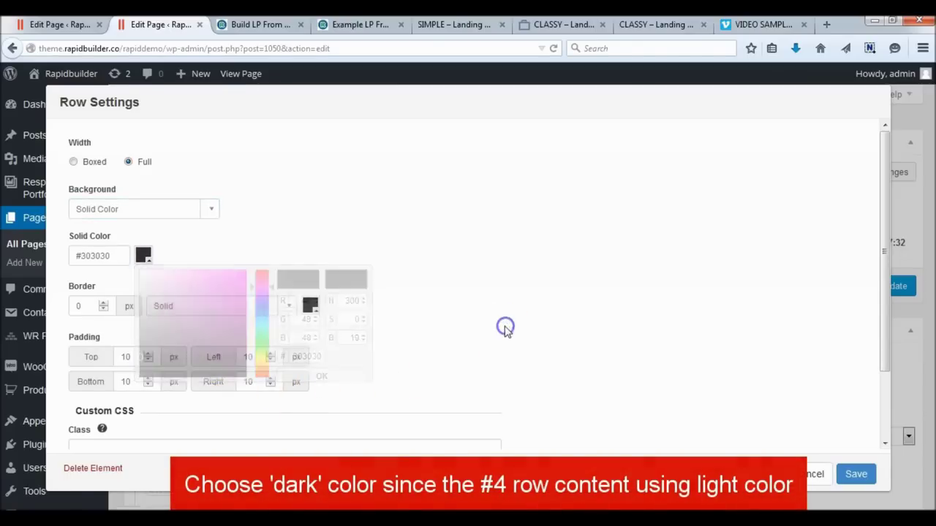
Step: Set the dark row's padding to 30 px top and bottom and 0 px left and right, and save the row settings
{"action": "left_click_drag", "start_coordinate": [139, 358], "coordinate": [102, 350]}
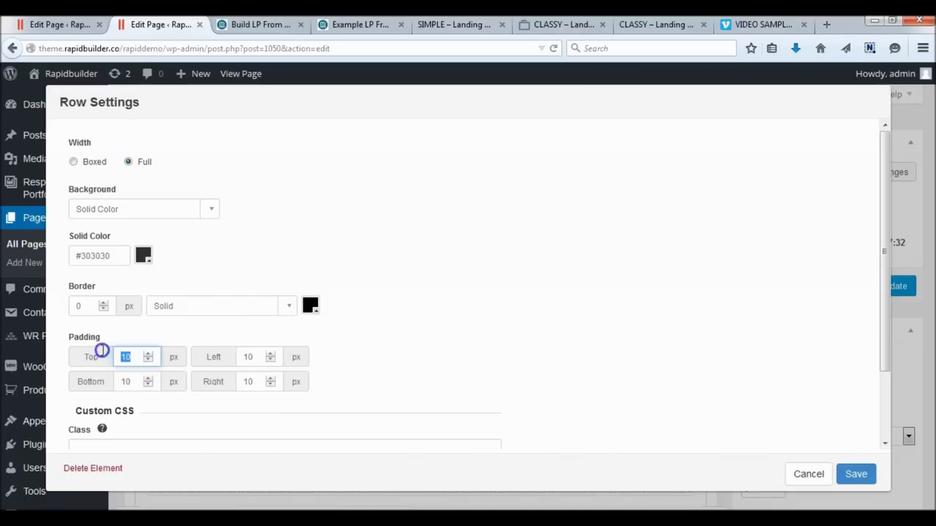
{"action": "type", "text": "30"}
{"action": "left_click_drag", "start_coordinate": [134, 381], "coordinate": [82, 387]}
{"action": "type", "text": "30"}
{"action": "left_click_drag", "start_coordinate": [257, 358], "coordinate": [225, 355]}
{"action": "type", "text": "0"}
{"action": "left_click_drag", "start_coordinate": [256, 382], "coordinate": [226, 382]}
{"action": "type", "text": "0"}
{"action": "scroll", "coordinate": [522, 286], "scroll_direction": "down", "scroll_amount": 2}
{"action": "left_click", "coordinate": [860, 474]}
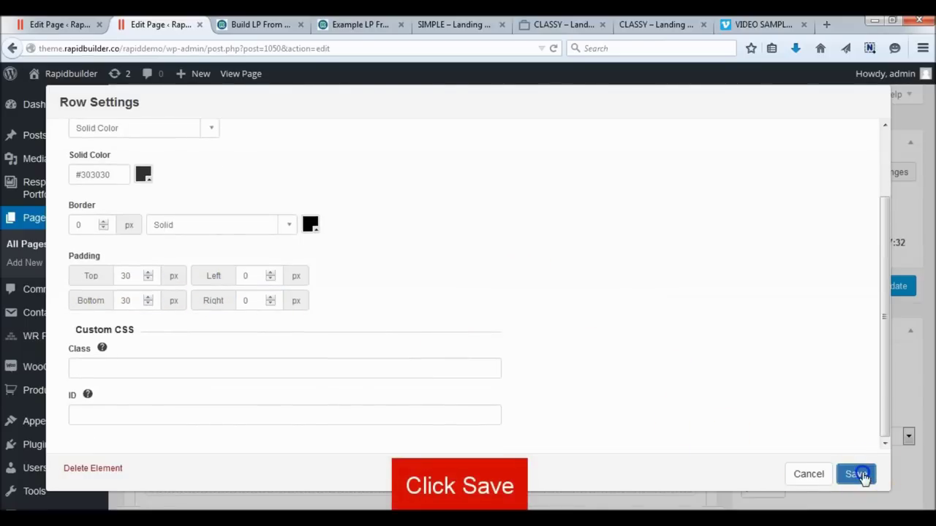
Step: Update the Build LP From Scratch page and reload its front-end view
{"action": "scroll", "coordinate": [861, 438], "scroll_direction": "up", "scroll_amount": 5}
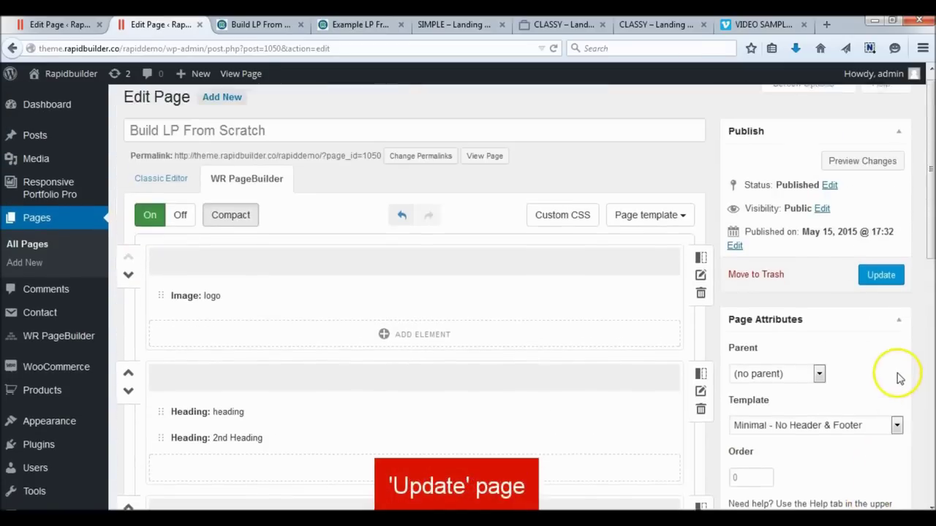
{"action": "left_click", "coordinate": [881, 276]}
{"action": "left_click", "coordinate": [264, 24]}
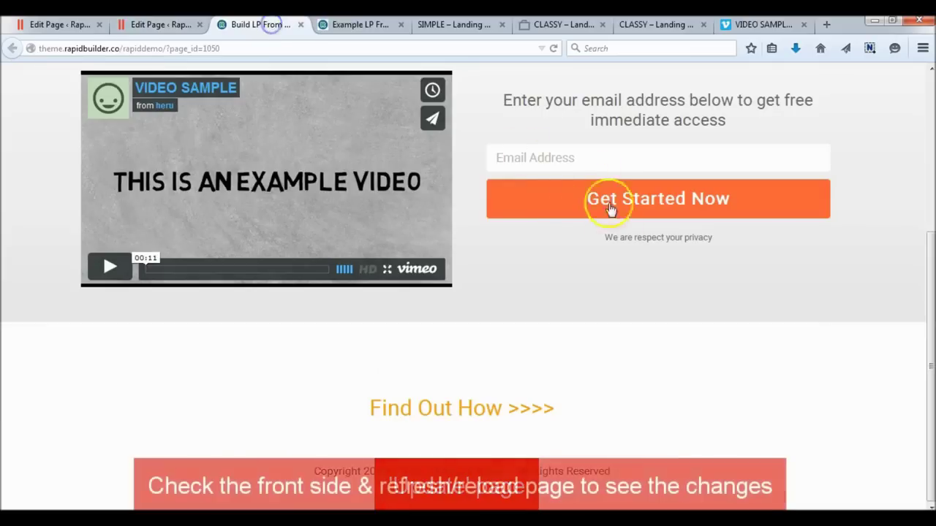
{"action": "scroll", "coordinate": [614, 234], "scroll_direction": "up", "scroll_amount": 5}
{"action": "right_click", "coordinate": [649, 121]}
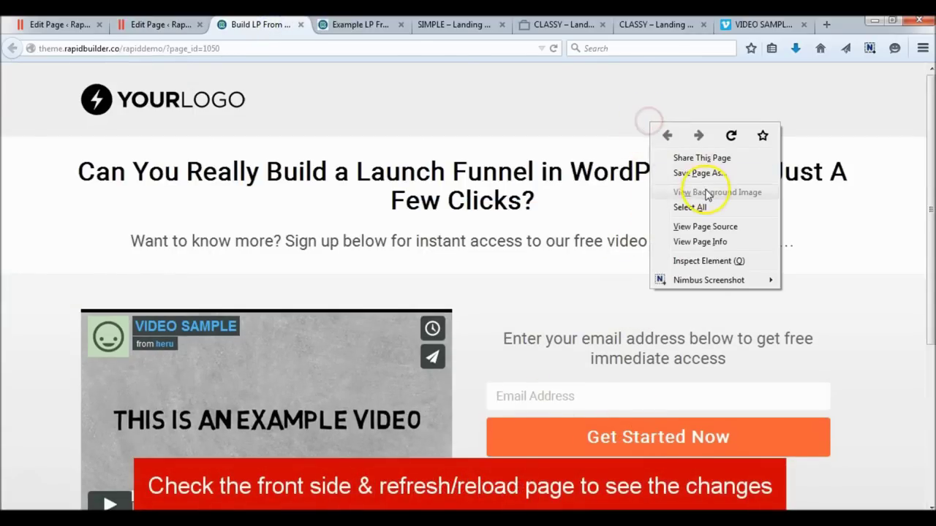
{"action": "left_click", "coordinate": [730, 135]}
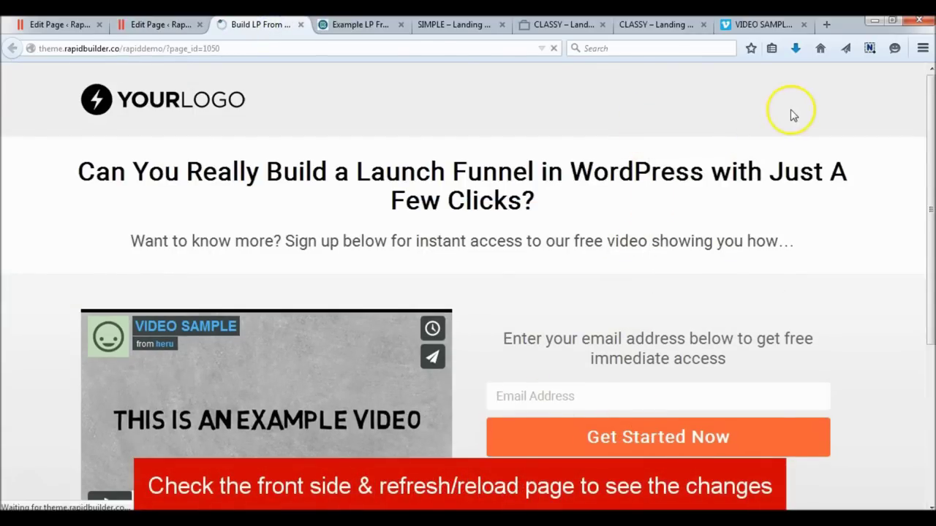
Step: Review the rows of the reloaded landing page, checking how wide the second row's heading text runs
{"action": "scroll", "coordinate": [757, 207], "scroll_direction": "down", "scroll_amount": 3}
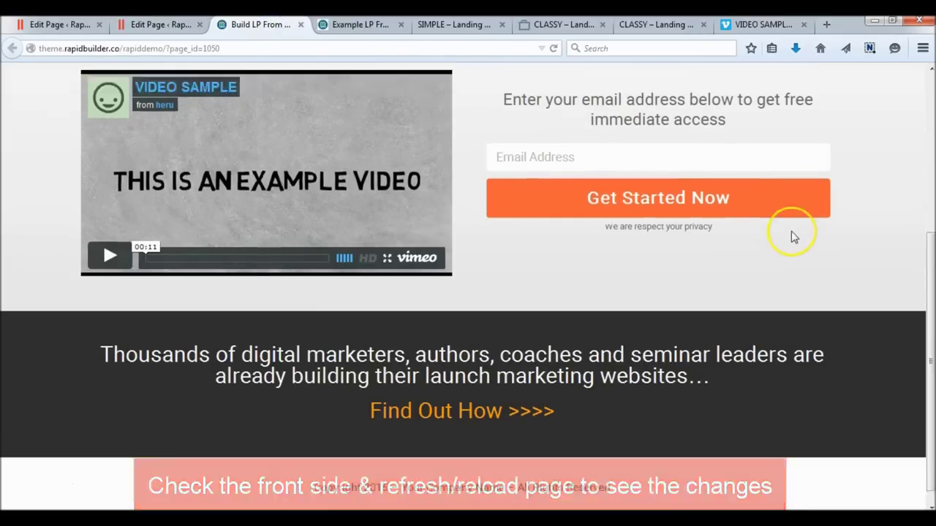
{"action": "scroll", "coordinate": [790, 234], "scroll_direction": "up", "scroll_amount": 3}
{"action": "scroll", "coordinate": [797, 232], "scroll_direction": "down", "scroll_amount": 3}
{"action": "scroll", "coordinate": [804, 229], "scroll_direction": "up", "scroll_amount": 3}
{"action": "left_click_drag", "start_coordinate": [73, 173], "coordinate": [811, 256]}
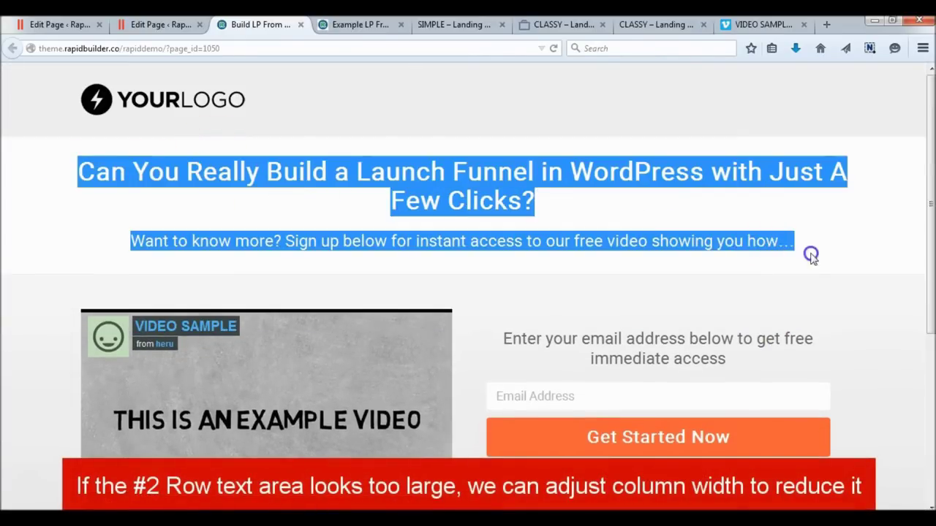
{"action": "left_click", "coordinate": [859, 237]}
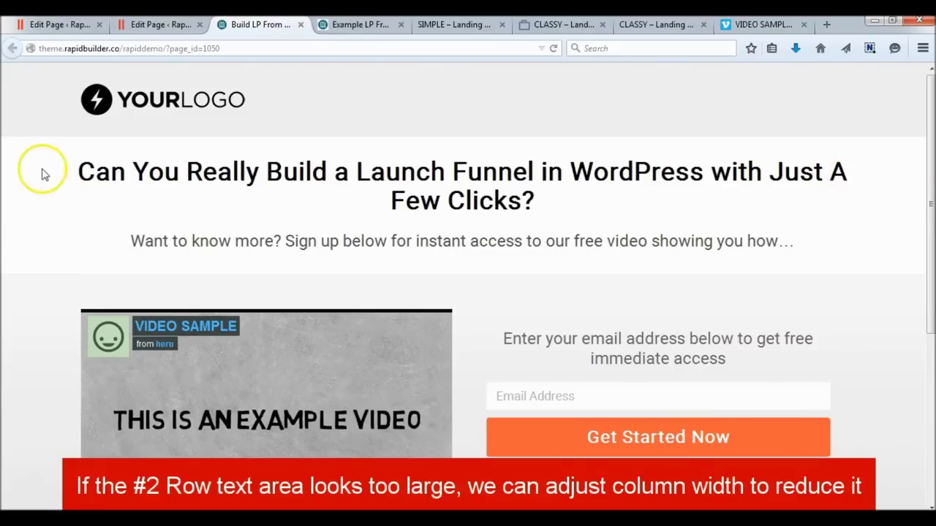
Step: Return to the page editor and add two blank columns to the second row, which holds the two headings
{"action": "left_click", "coordinate": [164, 24]}
{"action": "scroll", "coordinate": [266, 246], "scroll_direction": "down", "scroll_amount": 4}
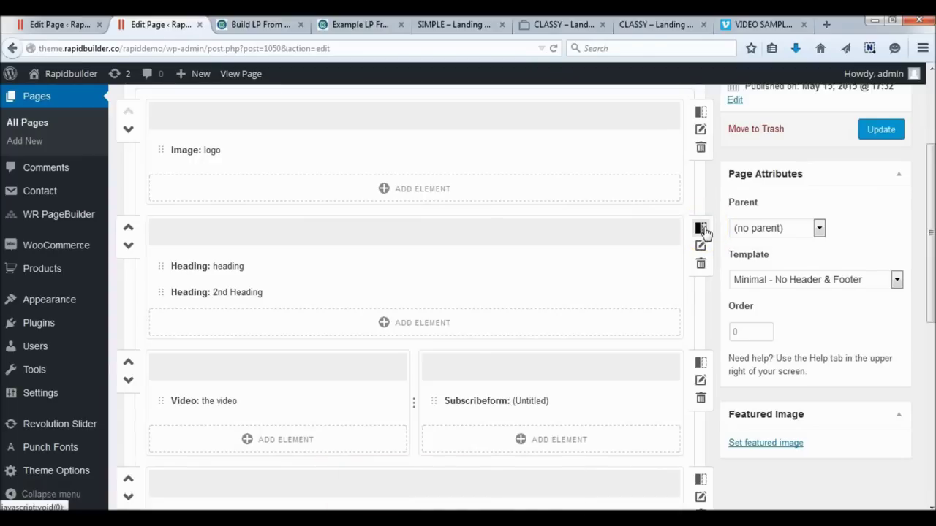
{"action": "left_click", "coordinate": [701, 228]}
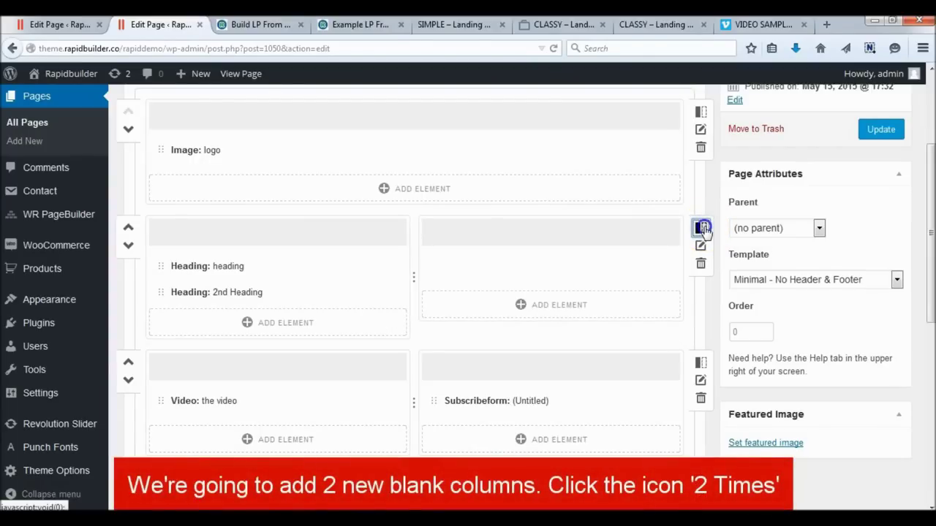
{"action": "left_click", "coordinate": [701, 228]}
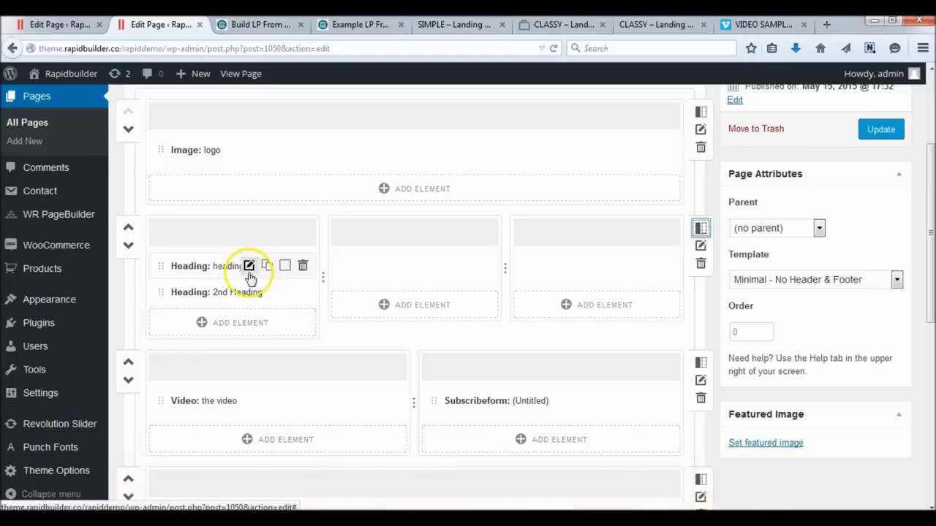
Step: Move the headings column to the middle of its row and narrow both blank outer columns to 16.67%, leaving 66.67% for the headings
{"action": "left_click", "coordinate": [209, 232]}
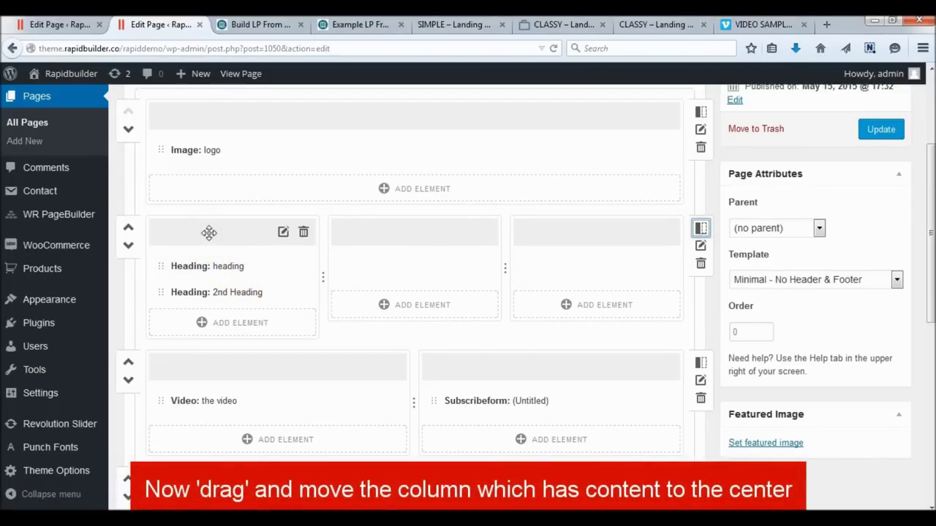
{"action": "left_click_drag", "start_coordinate": [236, 252], "coordinate": [426, 231]}
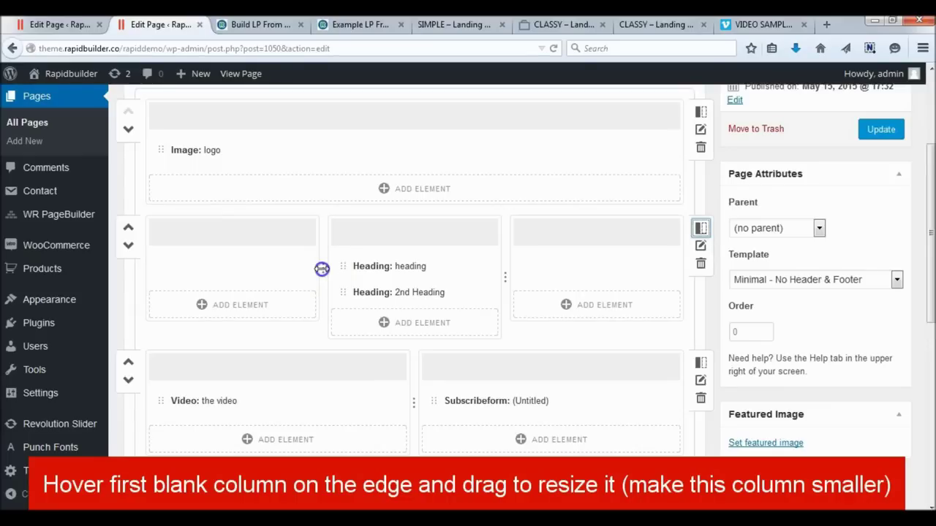
{"action": "left_click_drag", "start_coordinate": [298, 272], "coordinate": [253, 271]}
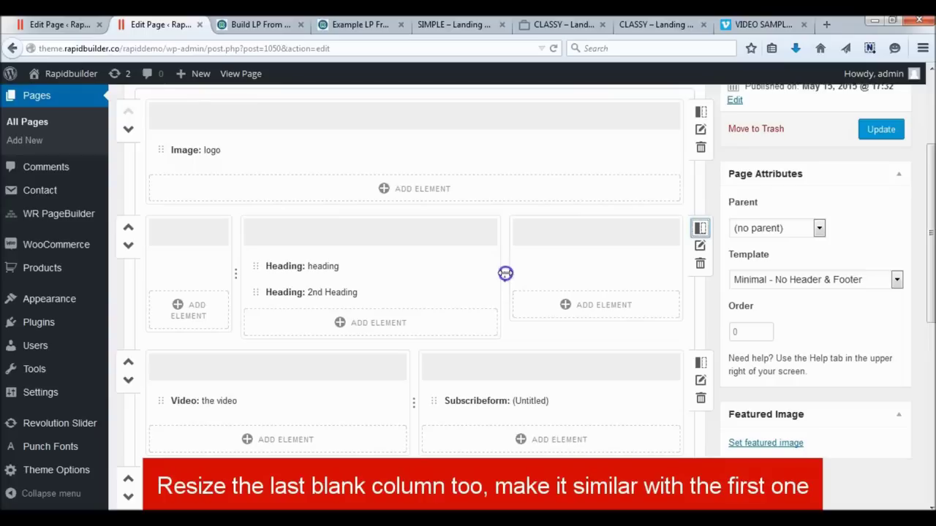
{"action": "left_click_drag", "start_coordinate": [505, 273], "coordinate": [575, 273]}
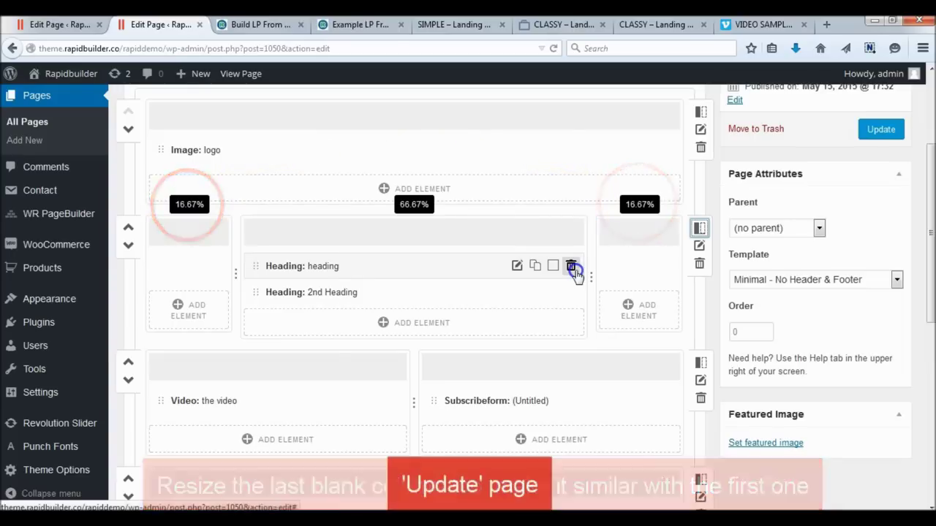
Step: Update the page with the new column layout and reload the front-end landing page
{"action": "left_click", "coordinate": [881, 128]}
{"action": "left_click", "coordinate": [257, 24]}
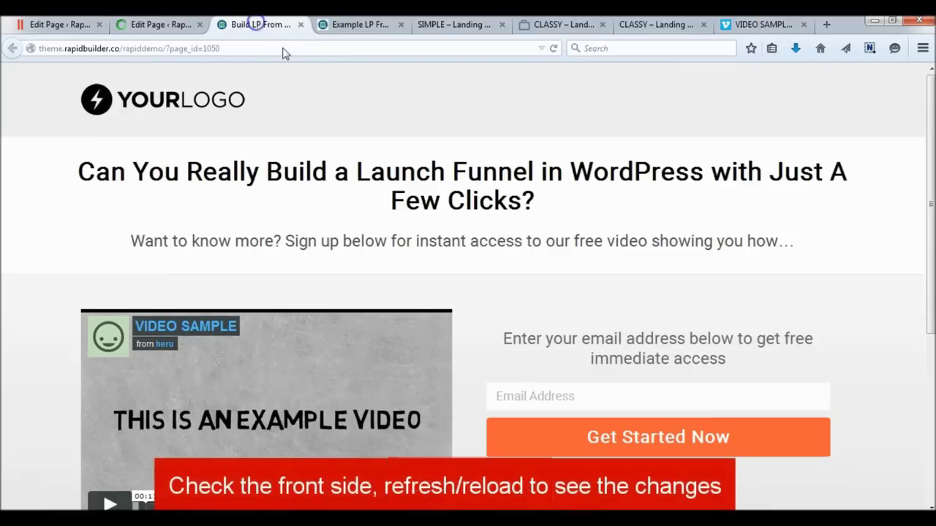
{"action": "right_click", "coordinate": [504, 89]}
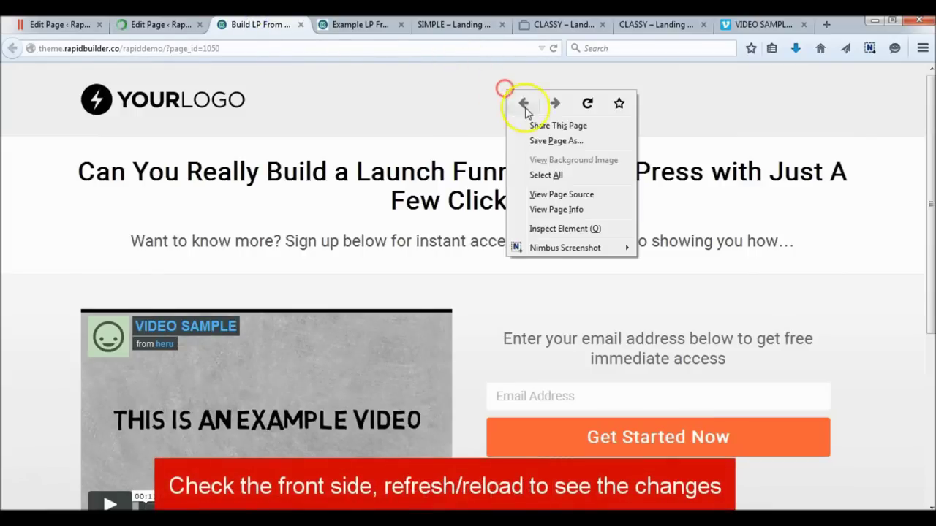
{"action": "left_click", "coordinate": [588, 104]}
Step: Check the width of the heading text and look over the finished landing page from header to dark call-to-action row
{"action": "left_click_drag", "start_coordinate": [212, 168], "coordinate": [568, 284]}
{"action": "left_click", "coordinate": [643, 256]}
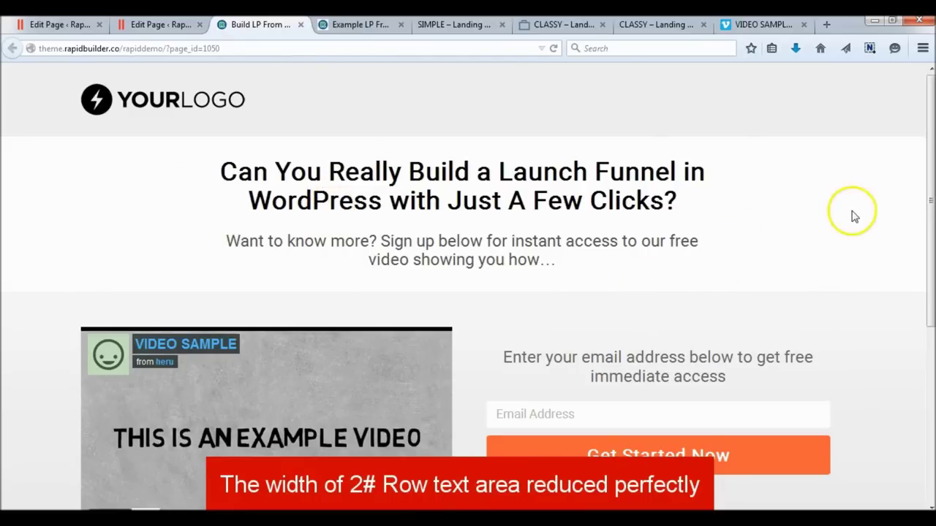
{"action": "scroll", "coordinate": [731, 156], "scroll_direction": "down", "scroll_amount": 4}
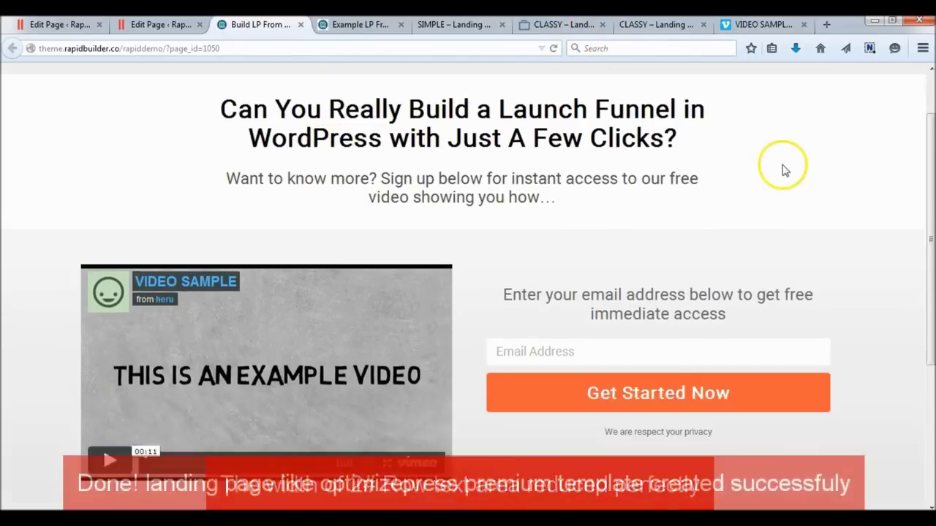
{"action": "scroll", "coordinate": [600, 220], "scroll_direction": "down", "scroll_amount": 3}
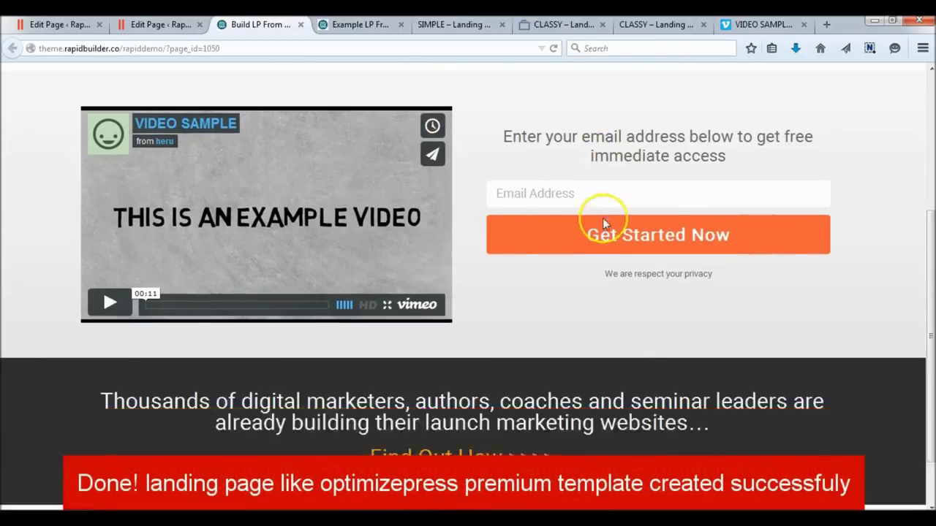
{"action": "scroll", "coordinate": [636, 270], "scroll_direction": "up", "scroll_amount": 1}
{"action": "scroll", "coordinate": [679, 289], "scroll_direction": "up", "scroll_amount": 7}
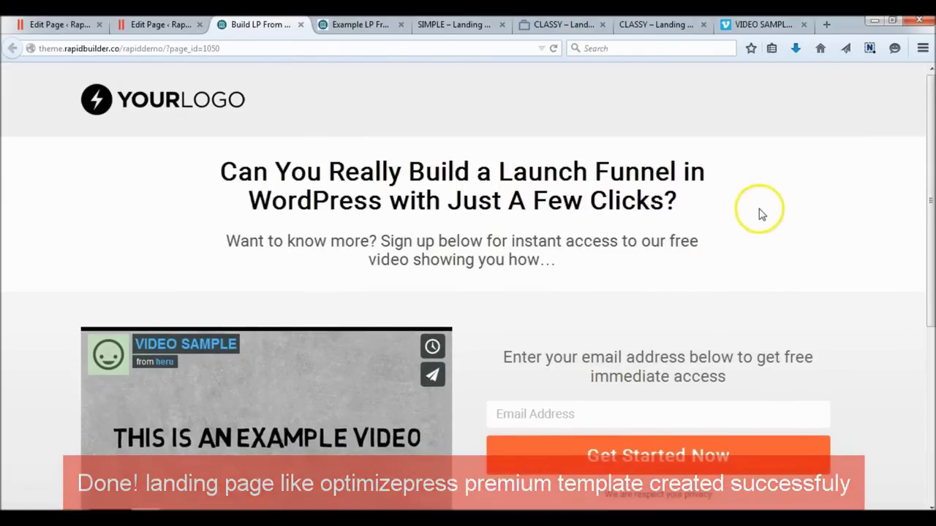